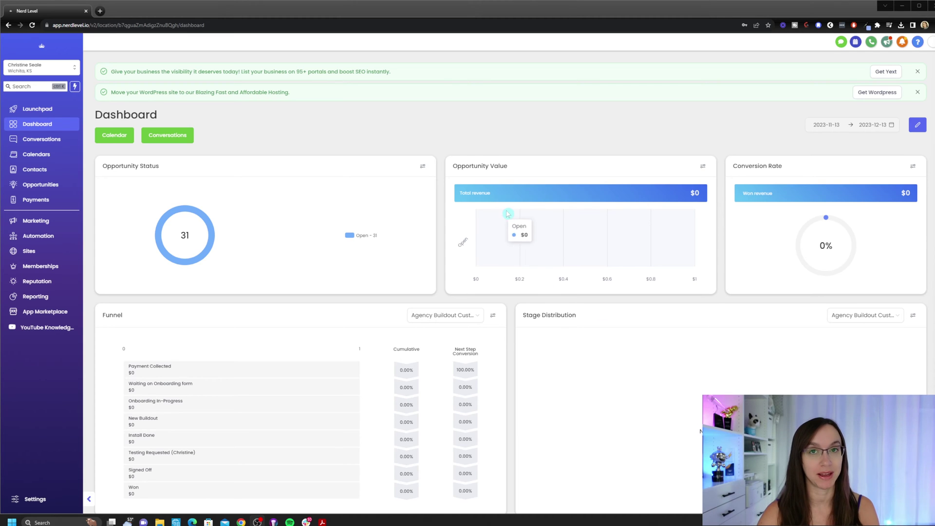
# Switch to the agency view and scroll its Company settings down to the AI feature toggles.
pyautogui.click(39, 72)
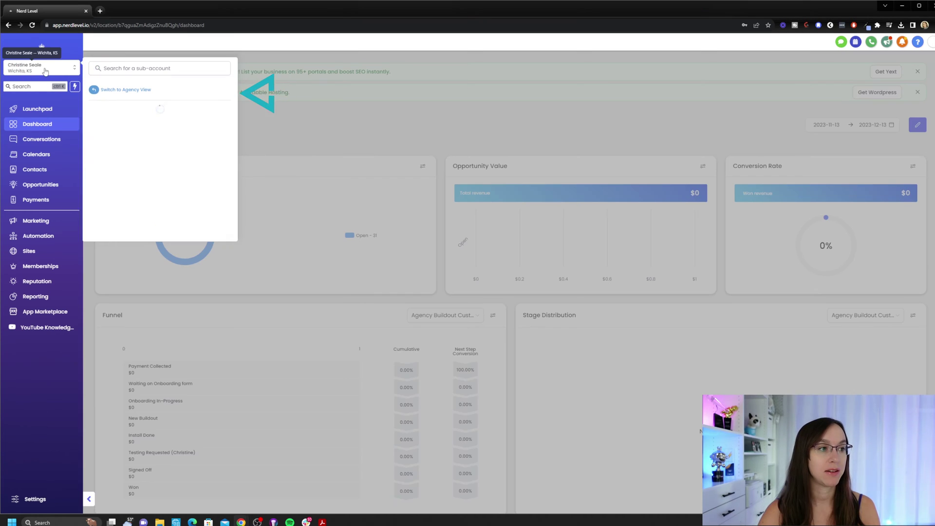
pyautogui.click(120, 94)
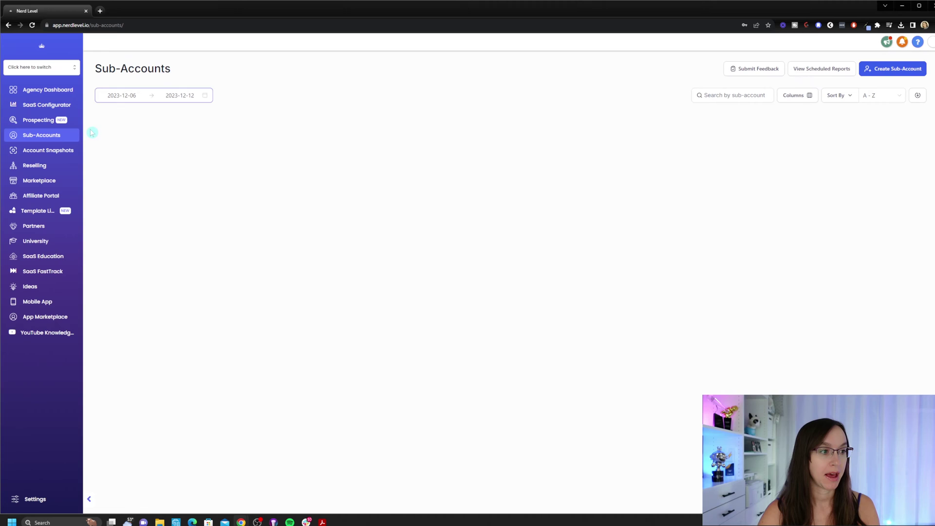
pyautogui.click(30, 501)
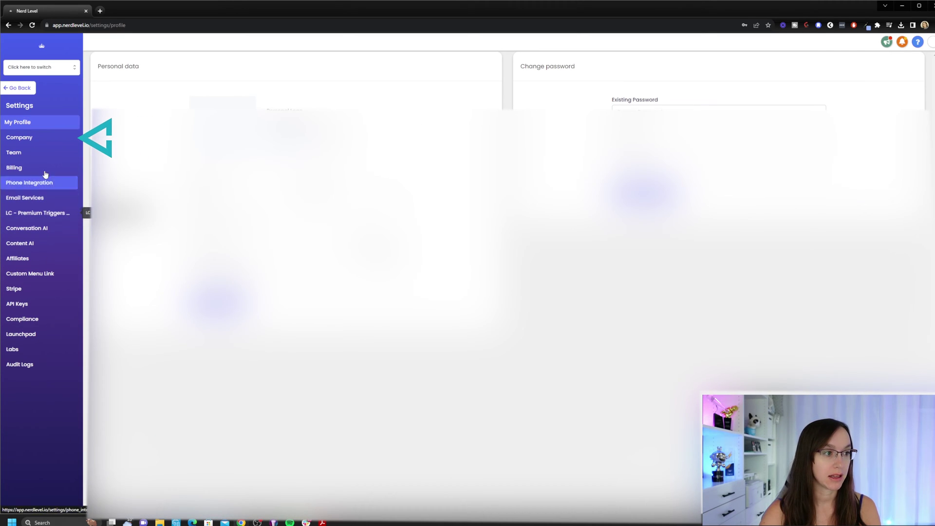
pyautogui.click(49, 138)
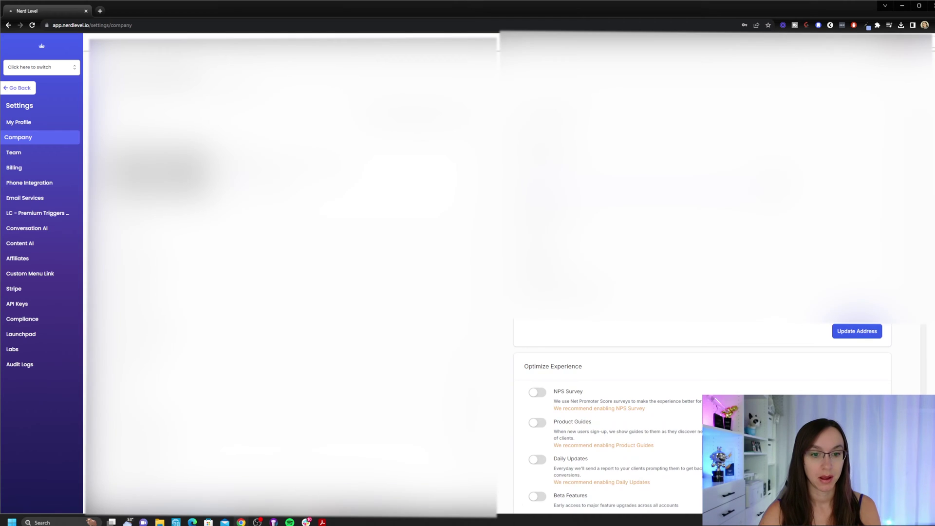
pyautogui.scroll(-7, 724, 187)
pyautogui.scroll(-3, 724, 187)
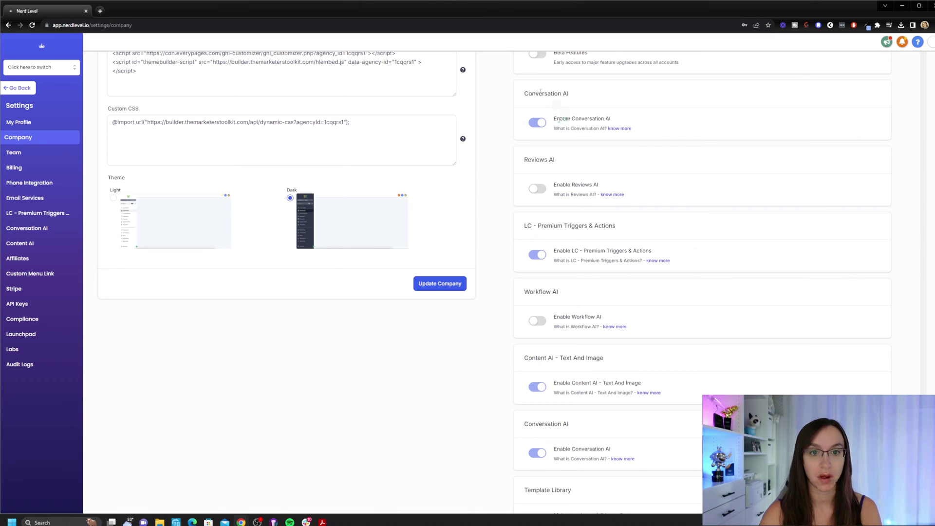
# Turn on Reviews AI and accept its terms.
pyautogui.moveTo(554, 118); pyautogui.dragTo(604, 118)
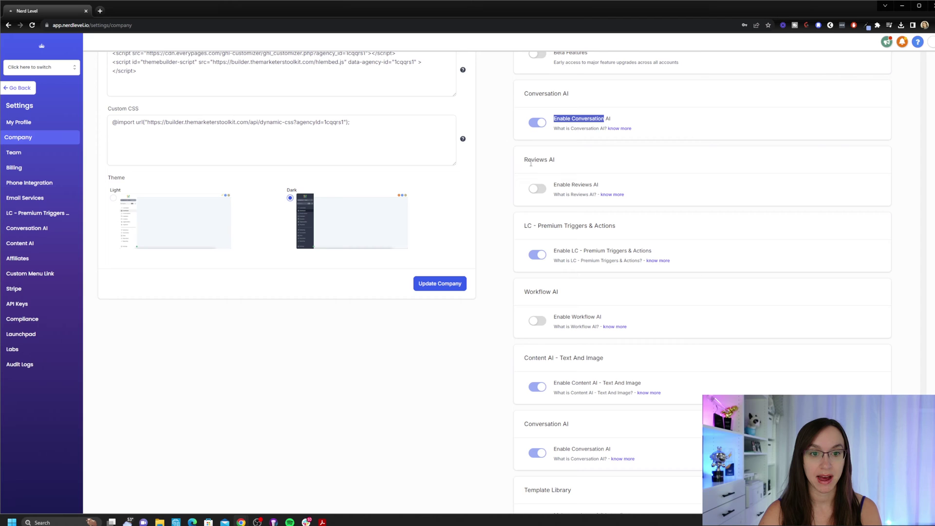
pyautogui.moveTo(525, 160); pyautogui.dragTo(547, 160)
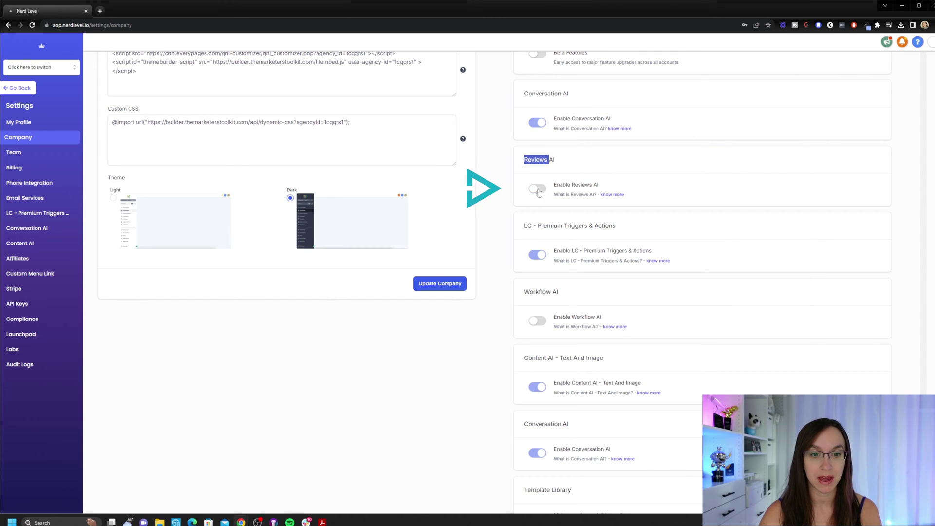
pyautogui.click(538, 188)
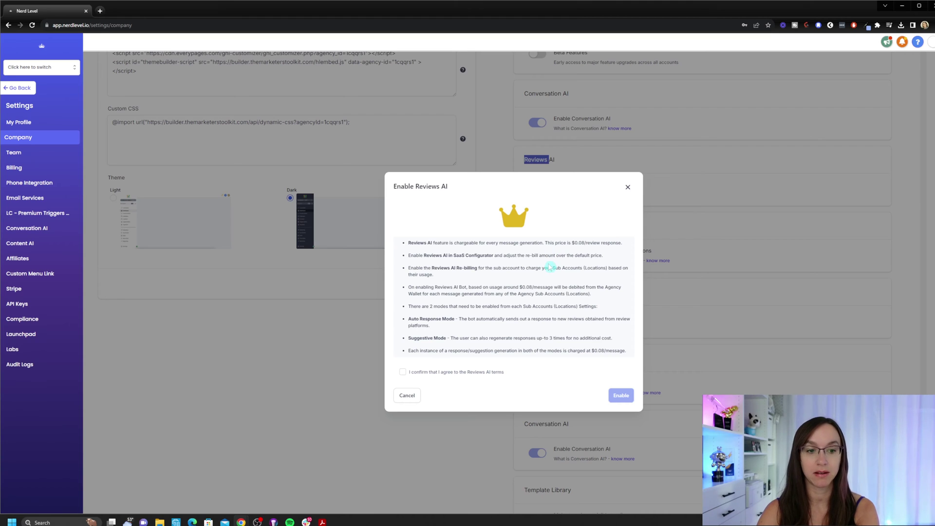
pyautogui.click(480, 378)
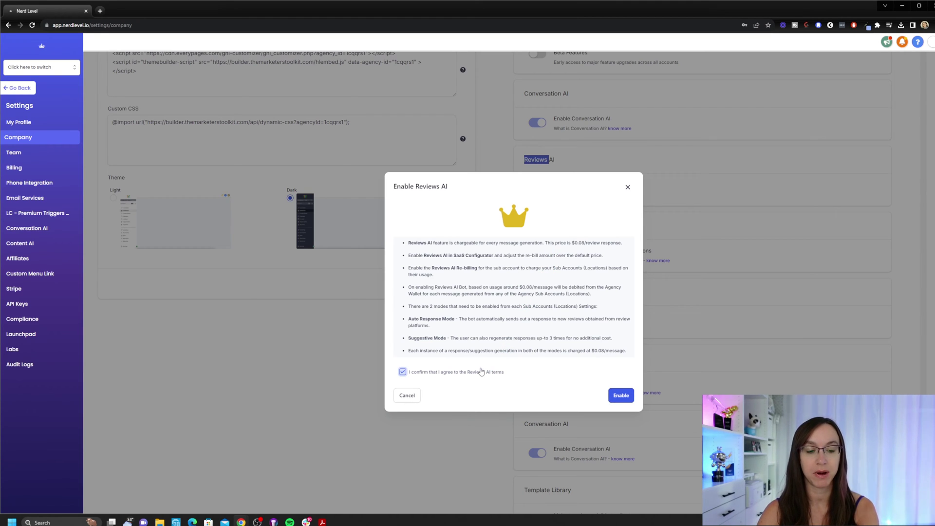
pyautogui.click(611, 393)
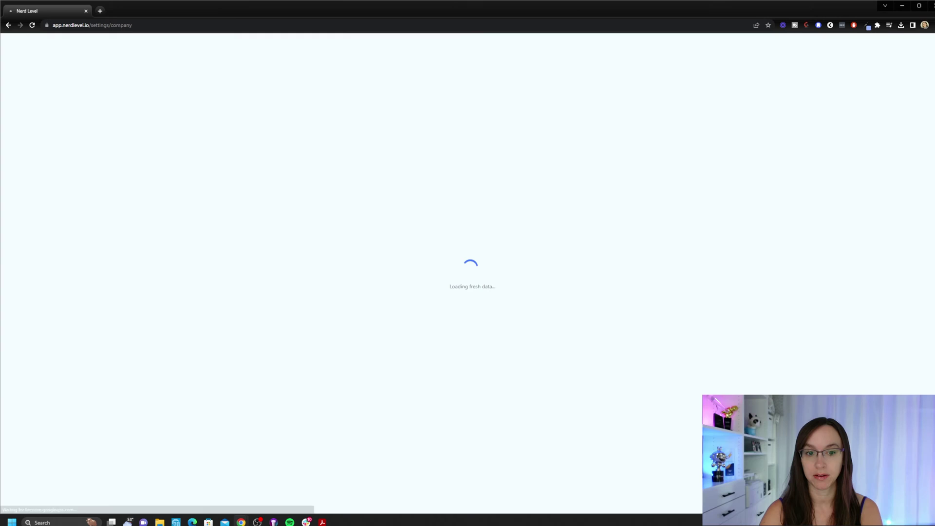
# Turn on Workflow AI and accept its terms.
pyautogui.click(538, 264)
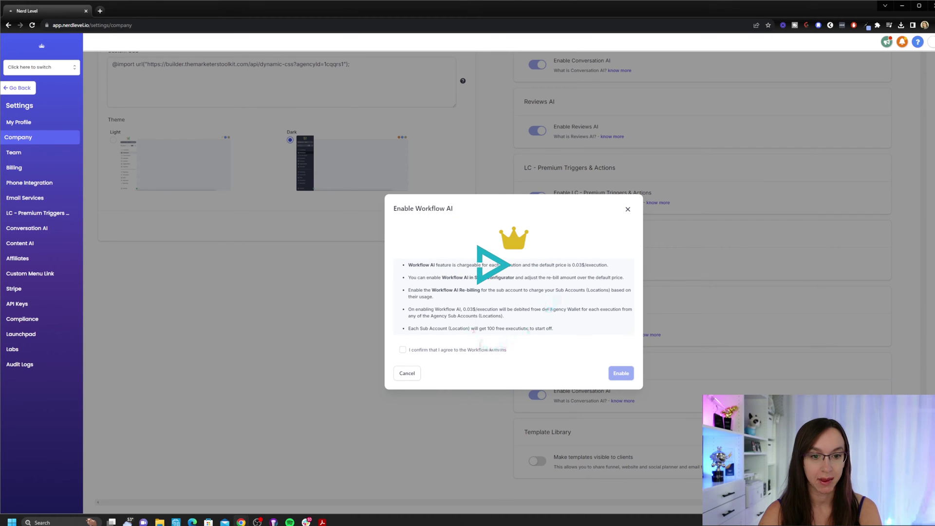
pyautogui.click(443, 351)
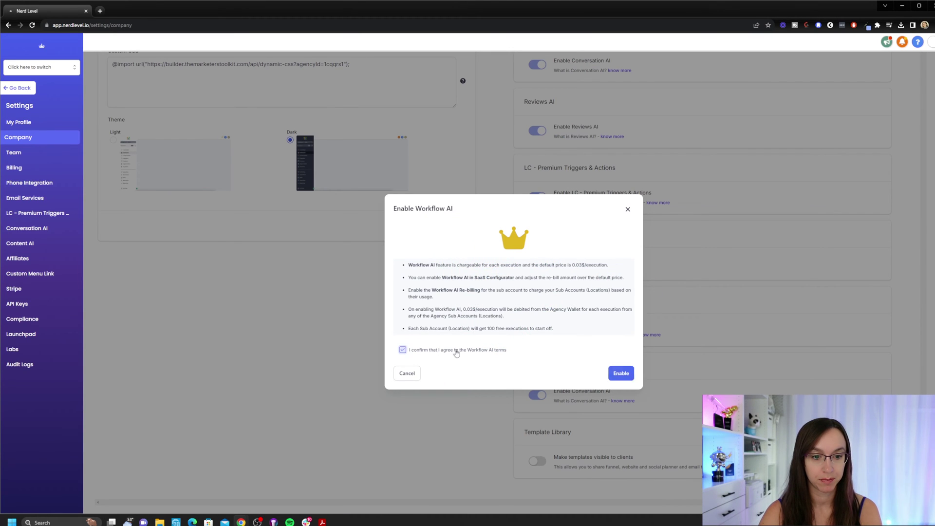
pyautogui.click(621, 373)
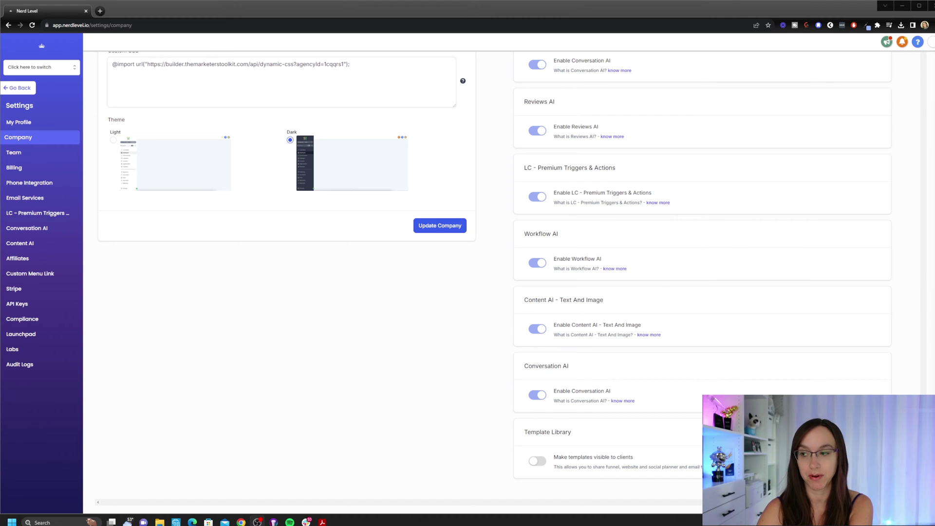
# Switch back to the sub-account, view its Conversation AI settings, then return to the Dashboard.
pyautogui.click(42, 68)
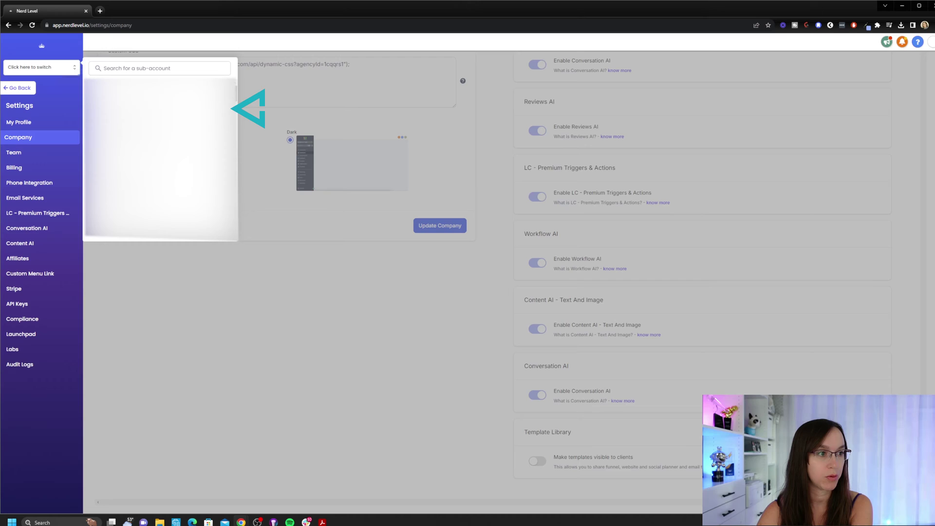
pyautogui.click(109, 107)
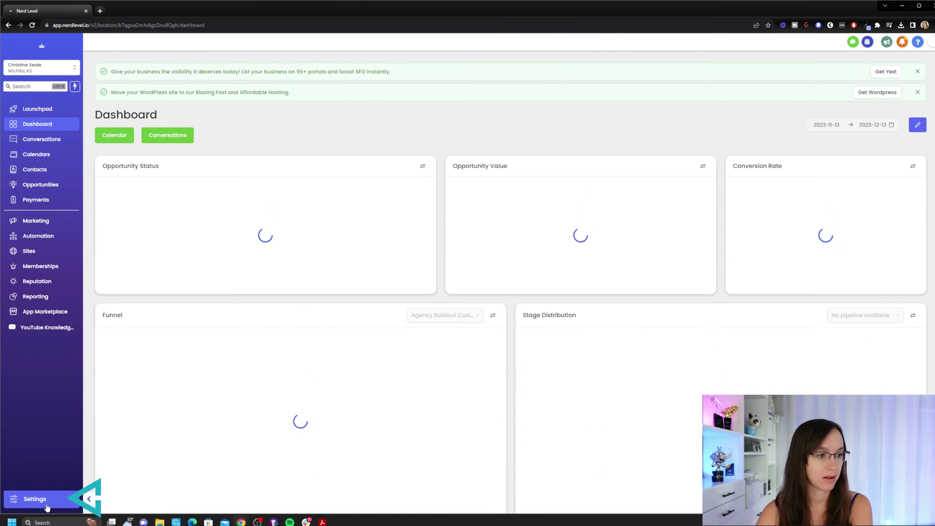
pyautogui.click(47, 507)
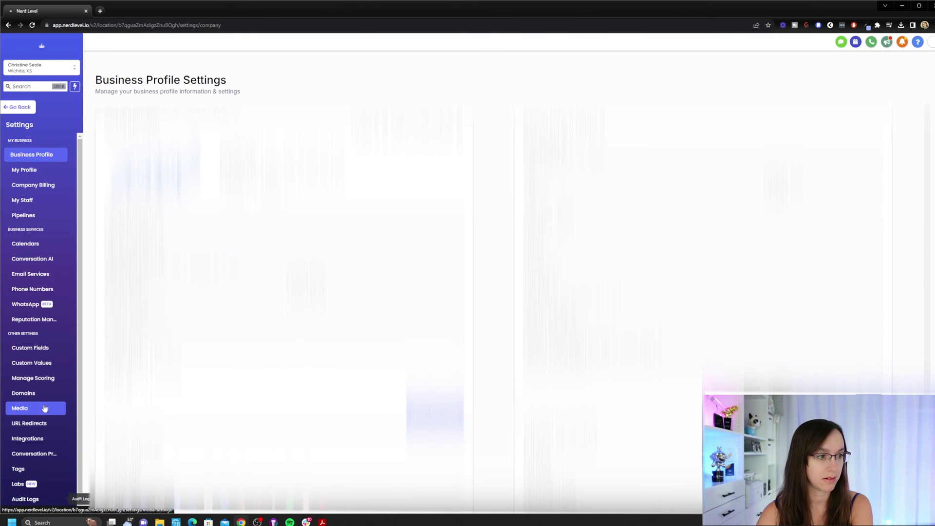
pyautogui.click(47, 264)
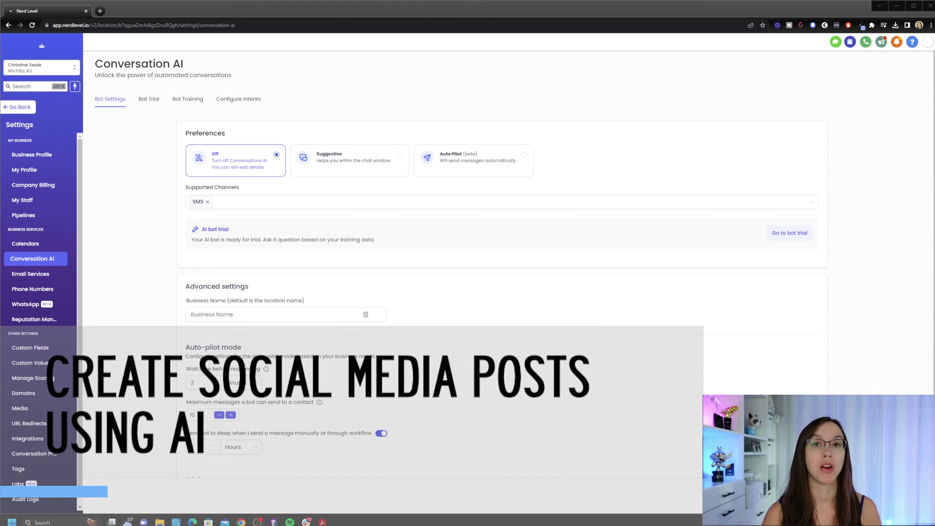
pyautogui.click(22, 108)
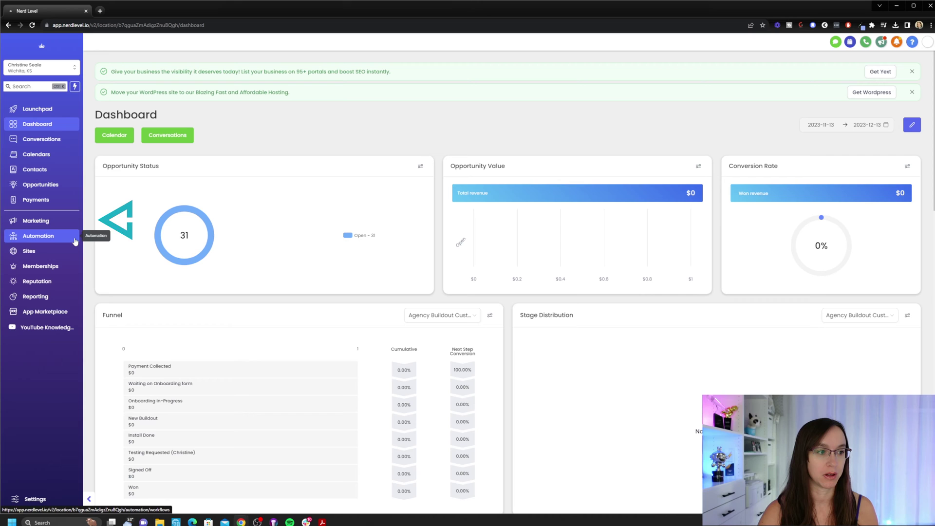
# Open Content AI's Generate Content form from the Social Planner's New Post menu, ready for a title.
pyautogui.click(45, 220)
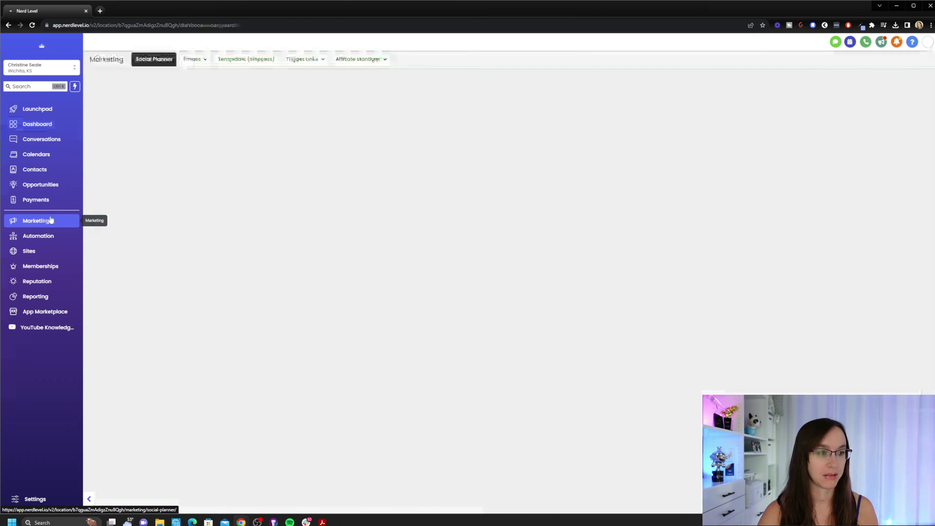
pyautogui.click(154, 60)
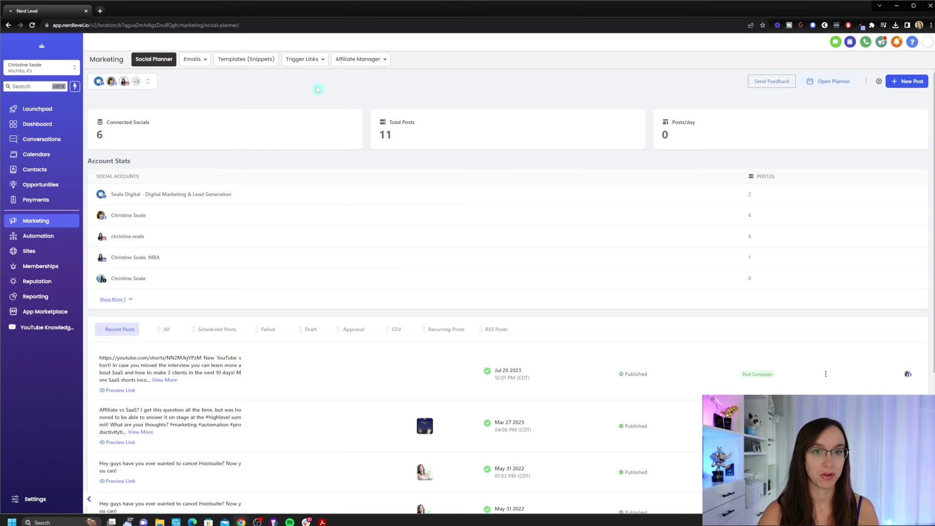
pyautogui.click(923, 82)
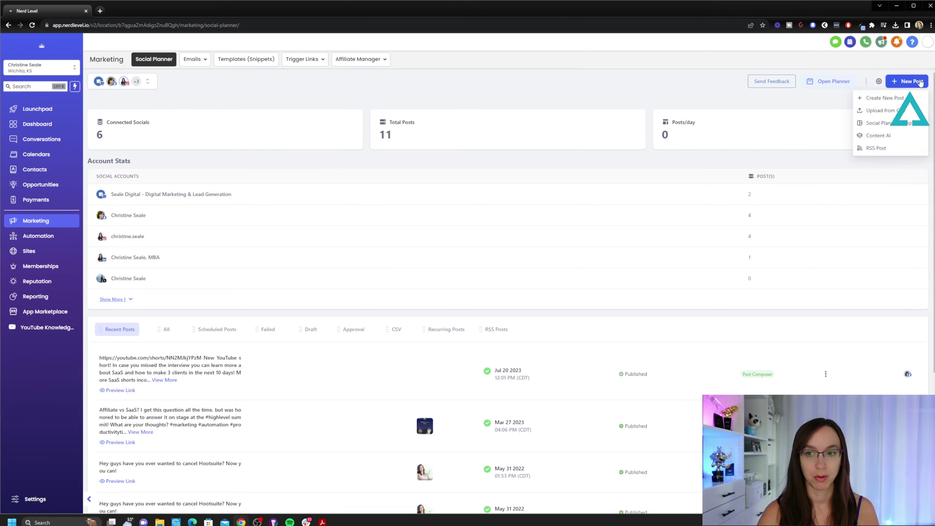
pyautogui.click(892, 136)
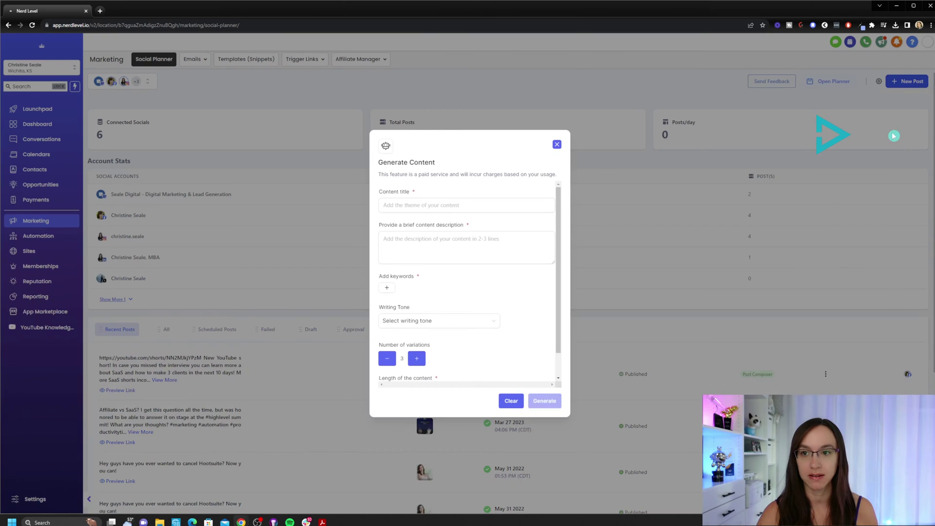
pyautogui.click(428, 204)
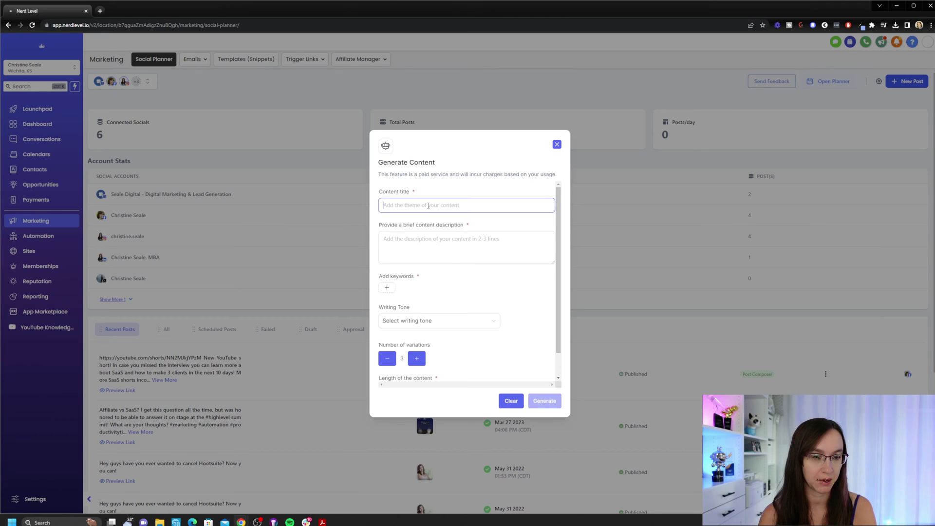
# Enter the content title and description, and add the keywords farm and off-grid.
pyautogui.write('How to start a farm')
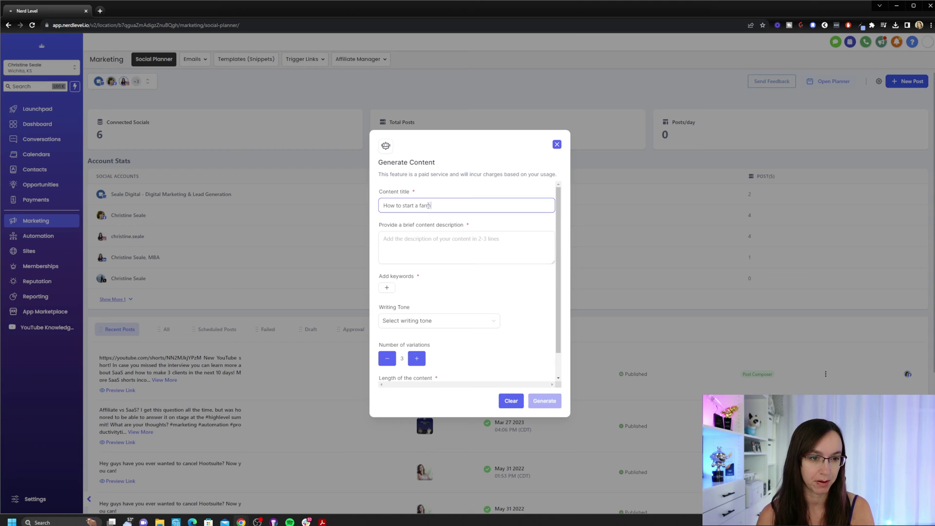
pyautogui.press('Tab')
pyautogui.write('Giv')
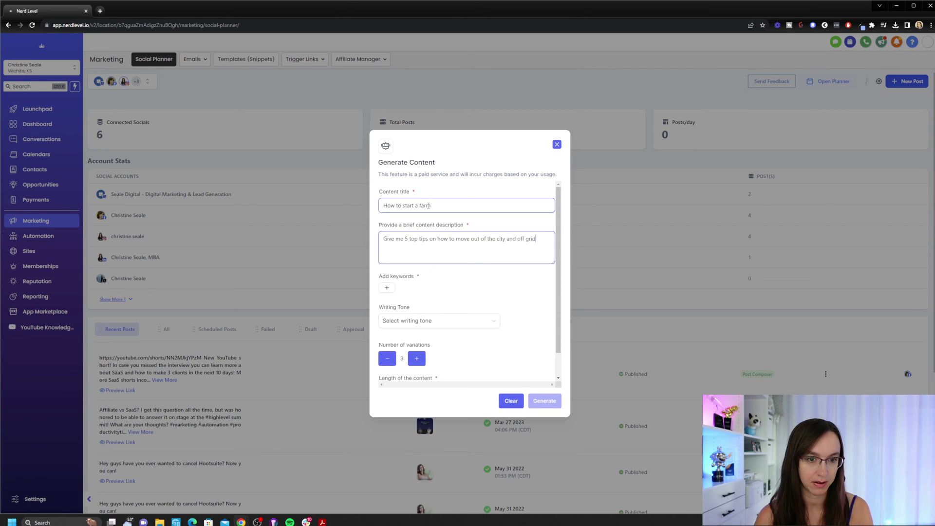
pyautogui.click(387, 288)
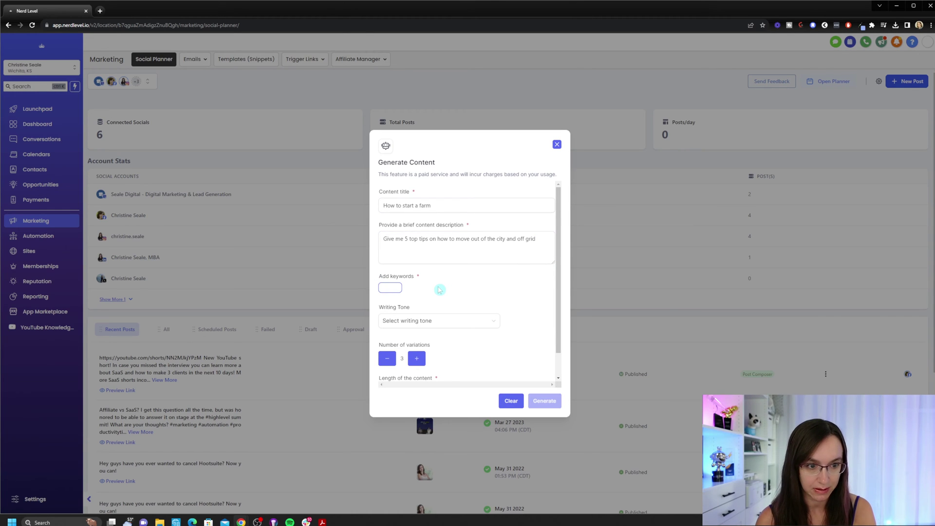
pyautogui.write('farm')
pyautogui.press('Return')
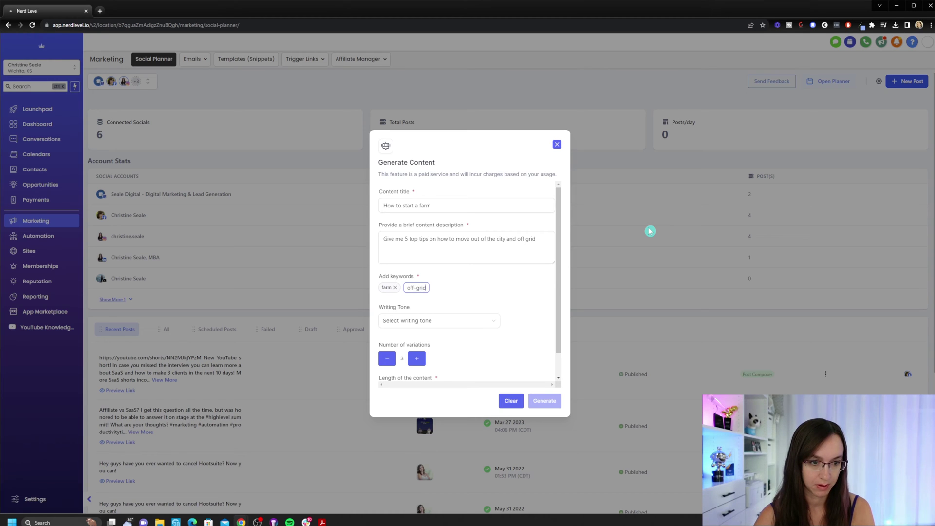
pyautogui.press('Tab')
pyautogui.scroll(-1, 483, 277)
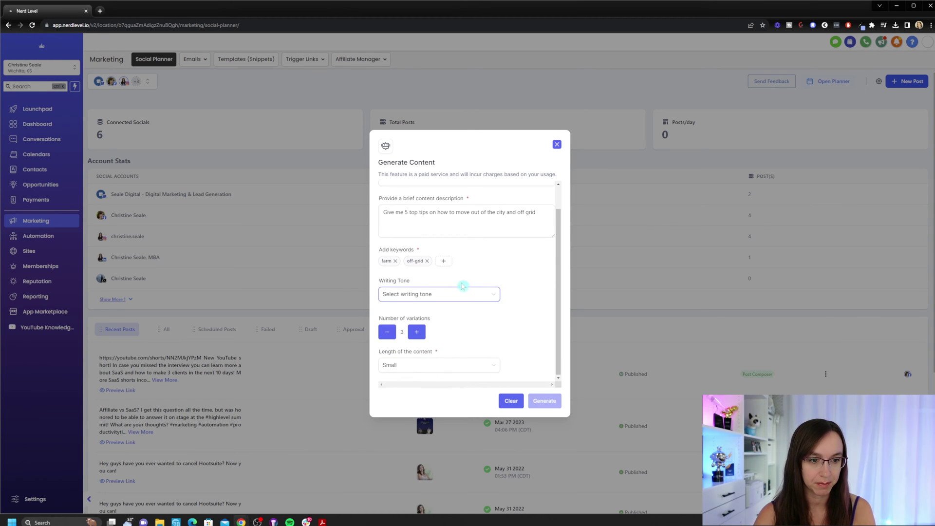
# Choose the Funny tone, keep Small length, and generate the post content.
pyautogui.click(448, 295)
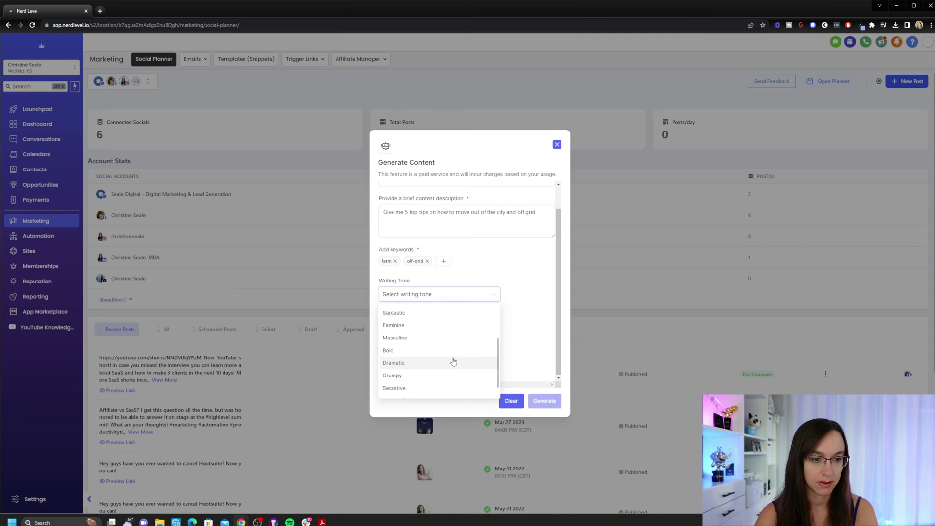
pyautogui.scroll(-2, 454, 360)
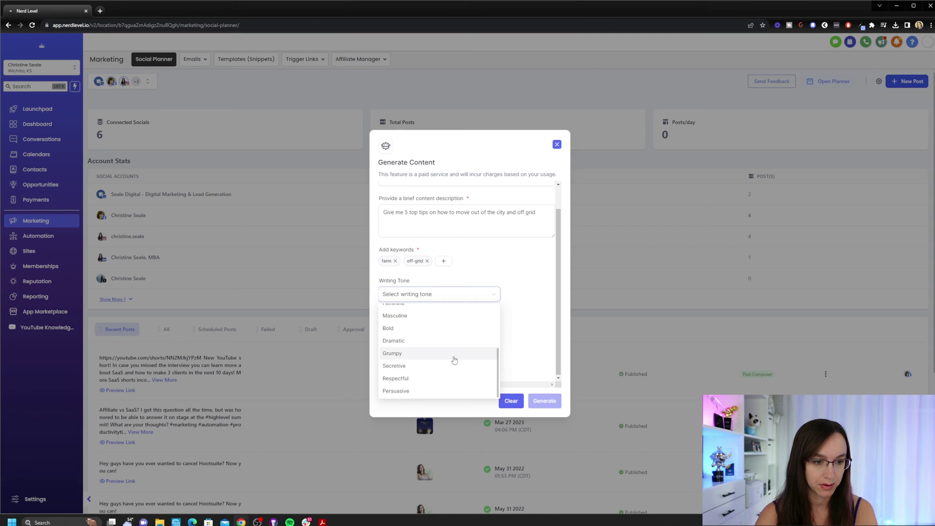
pyautogui.scroll(3, 455, 348)
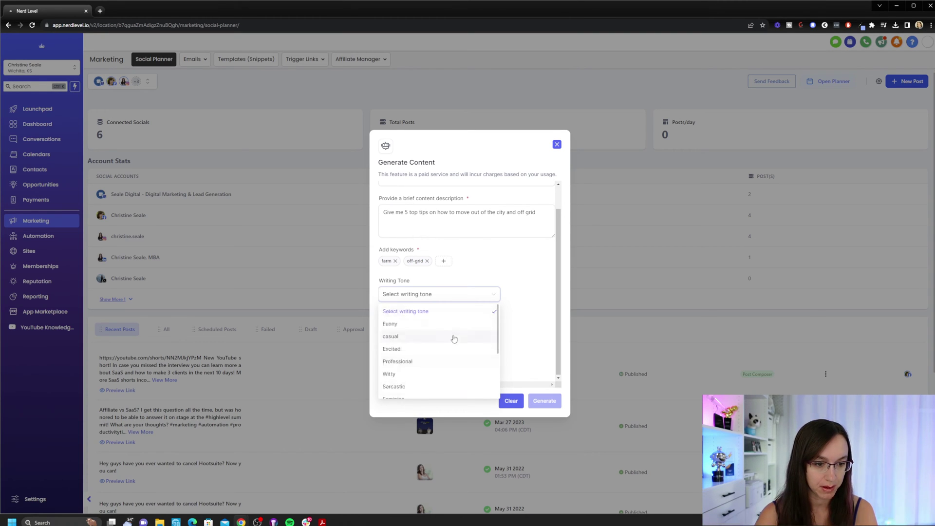
pyautogui.click(435, 324)
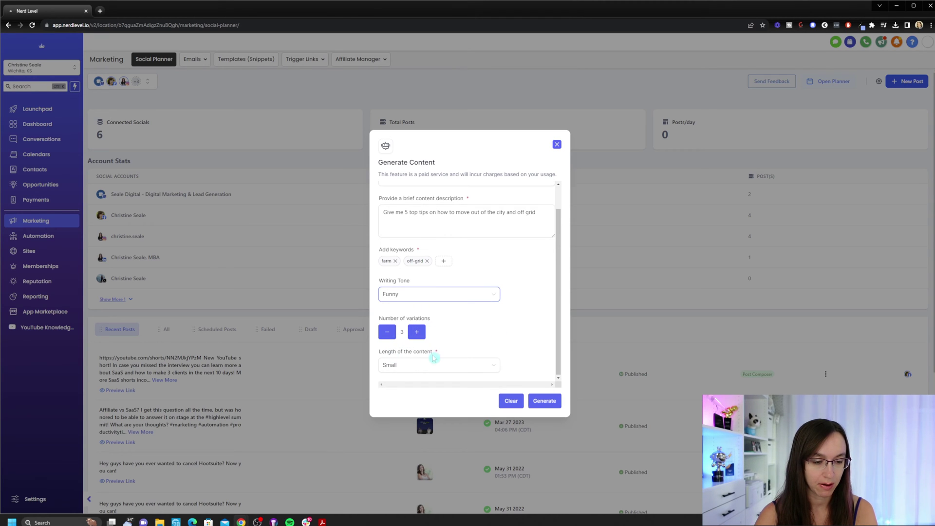
pyautogui.click(421, 365)
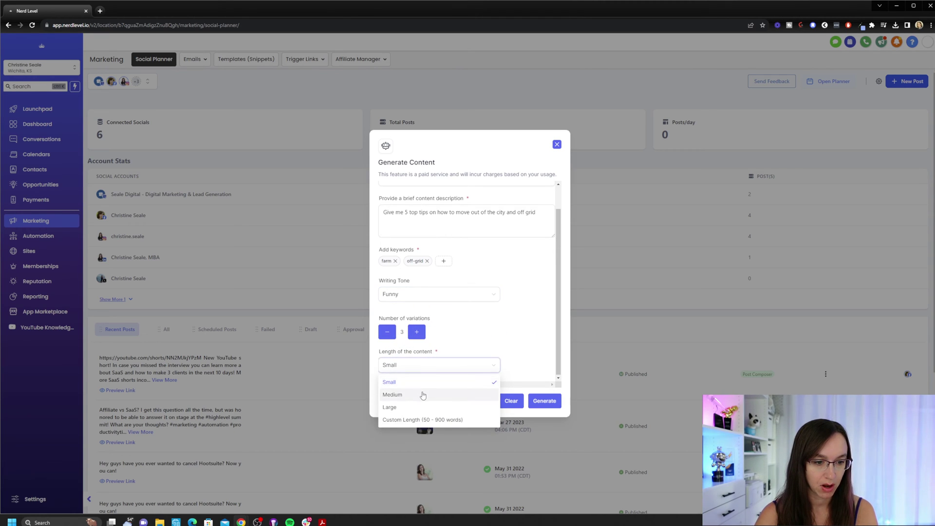
pyautogui.click(529, 342)
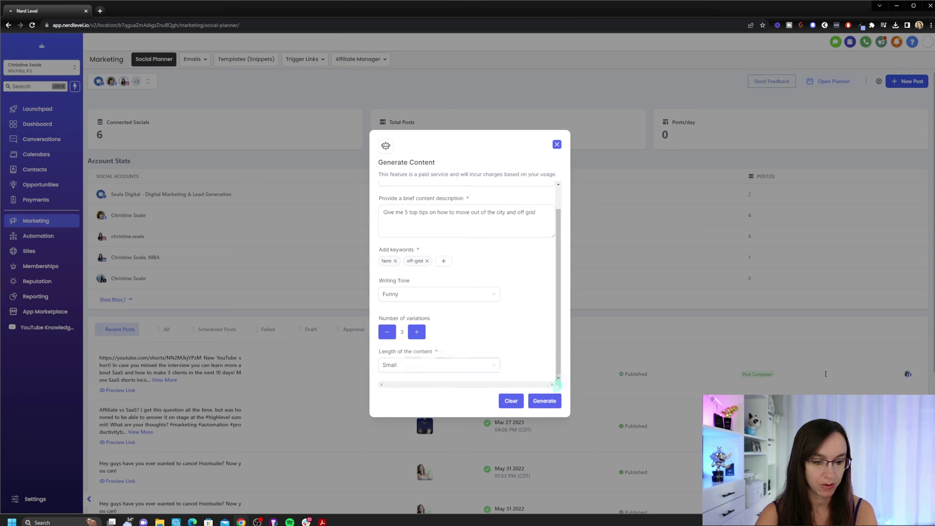
pyautogui.click(541, 402)
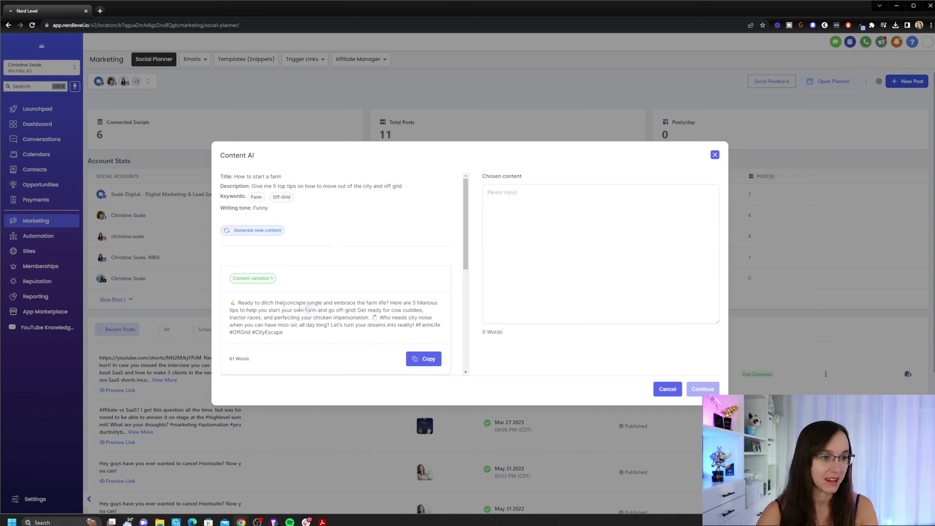
# Copy Content variation 2, about leaving the concrete jungle for farm life, into a new social post.
pyautogui.scroll(-3, 336, 288)
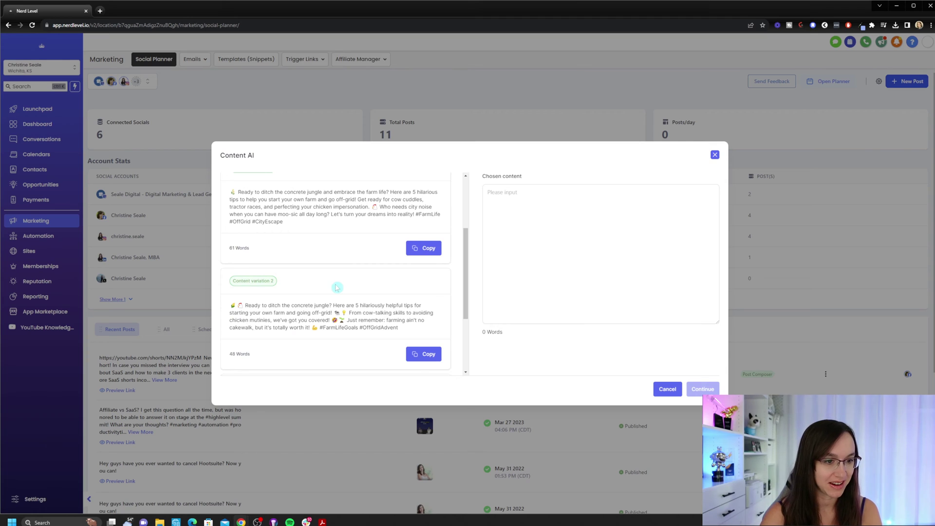
pyautogui.scroll(-3, 336, 287)
pyautogui.scroll(5, 391, 322)
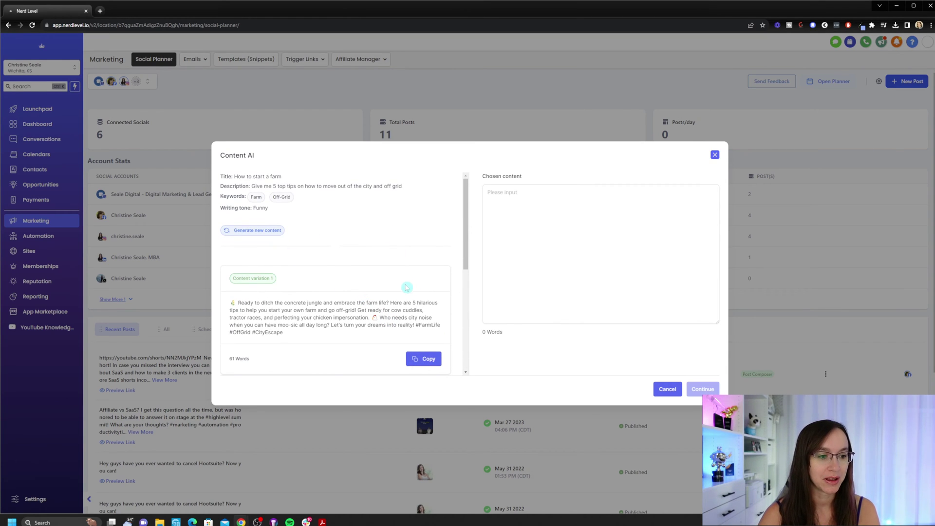
pyautogui.scroll(-4, 407, 288)
pyautogui.click(422, 281)
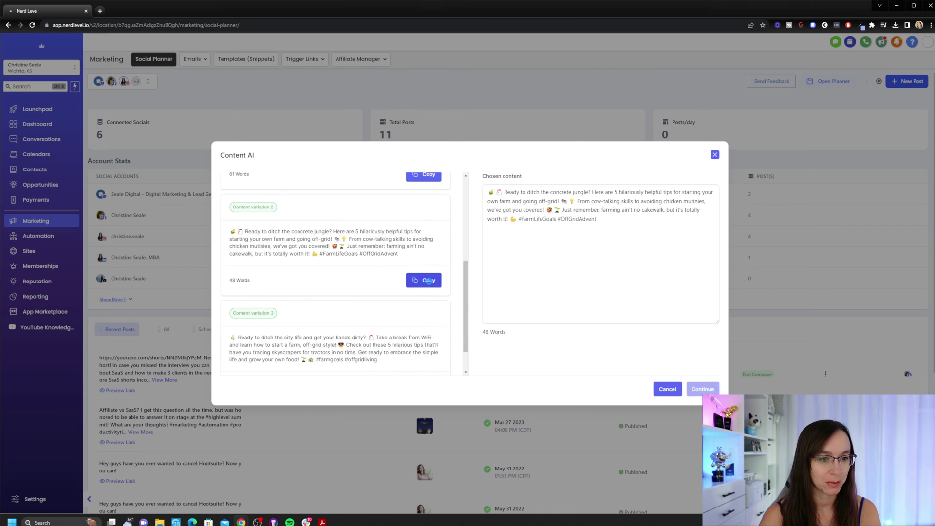
pyautogui.click(541, 238)
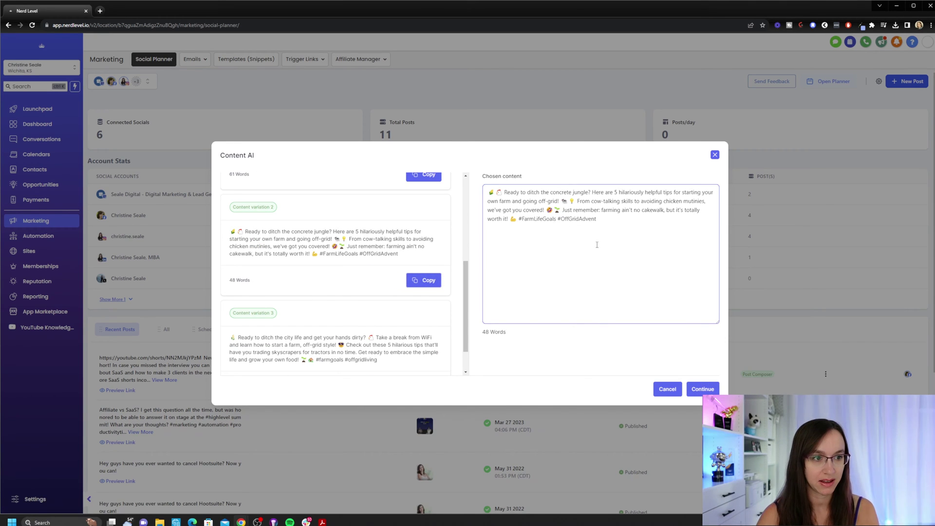
pyautogui.scroll(5, 335, 317)
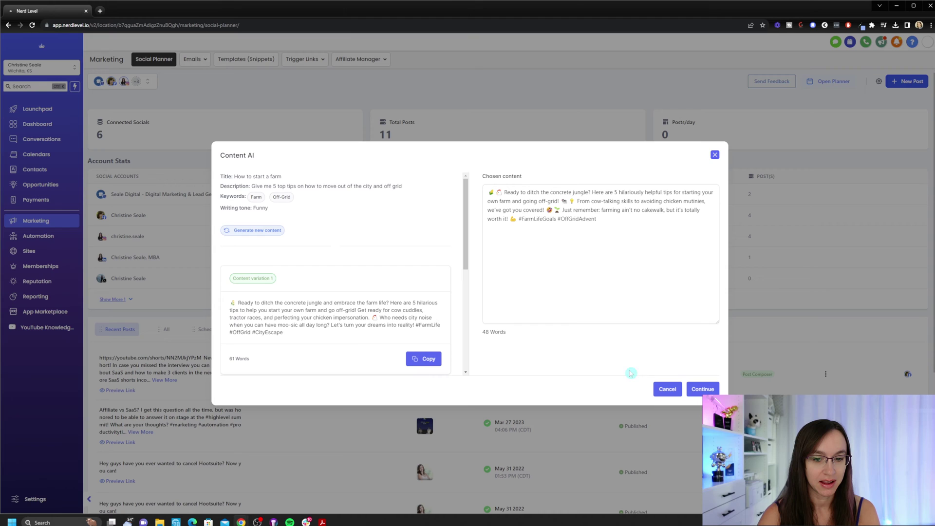
pyautogui.click(703, 388)
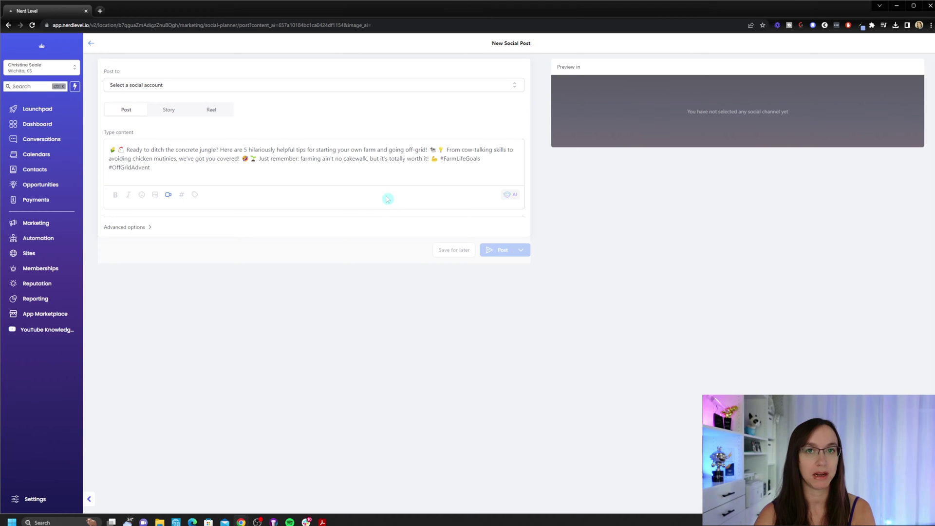
# Select the digital marketing business's Google My Business account as the post's destination.
pyautogui.click(261, 87)
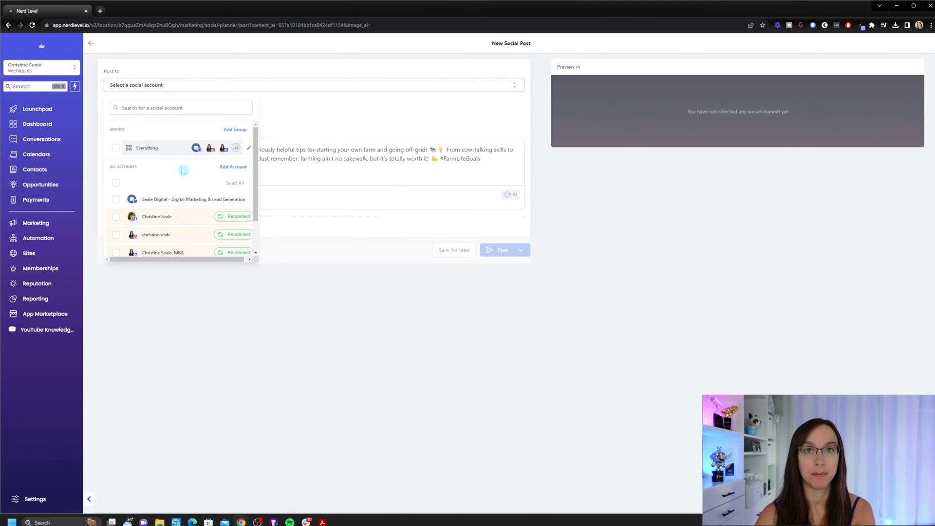
pyautogui.scroll(-2, 183, 170)
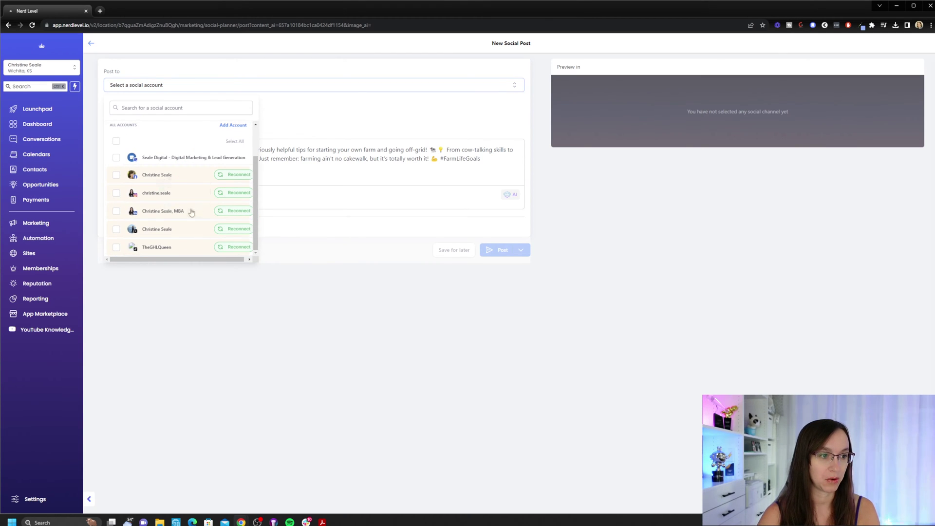
pyautogui.click(117, 157)
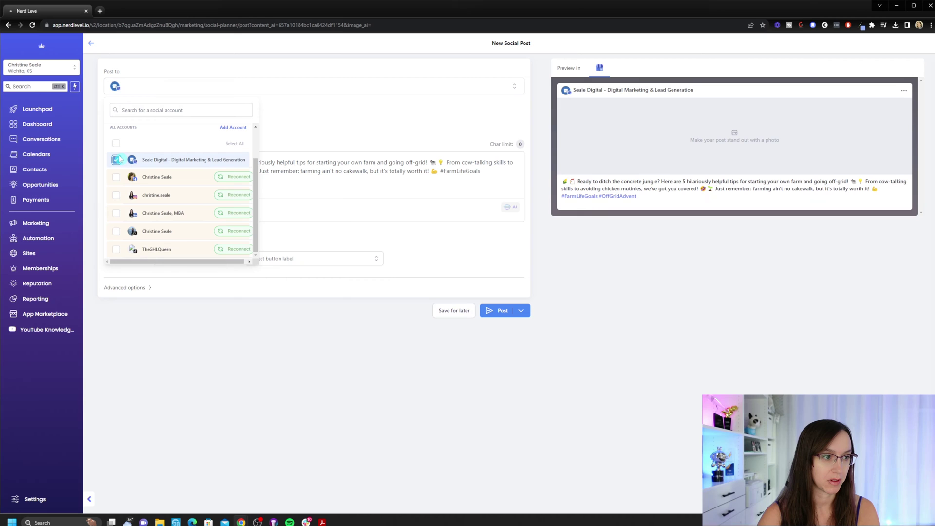
pyautogui.click(408, 189)
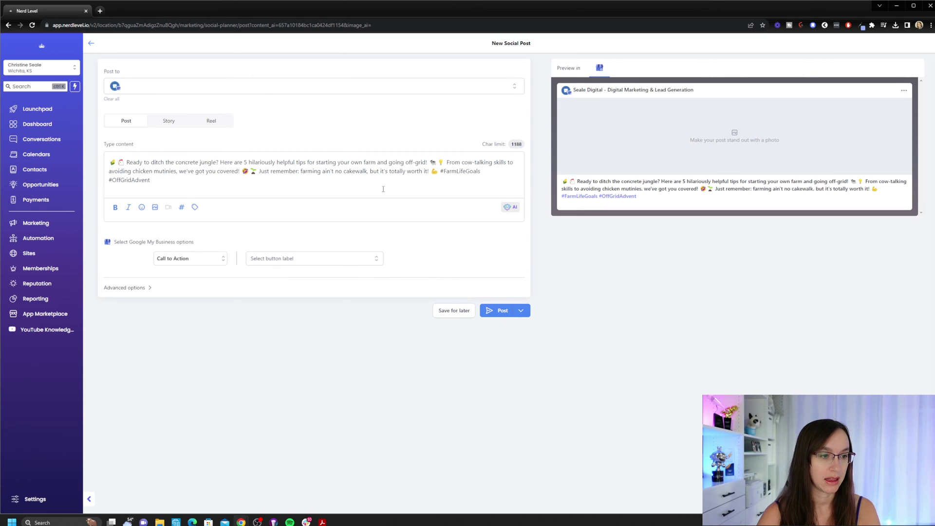
# Generate two Animated-style AI images of a chicken mutiny for the post.
pyautogui.click(155, 208)
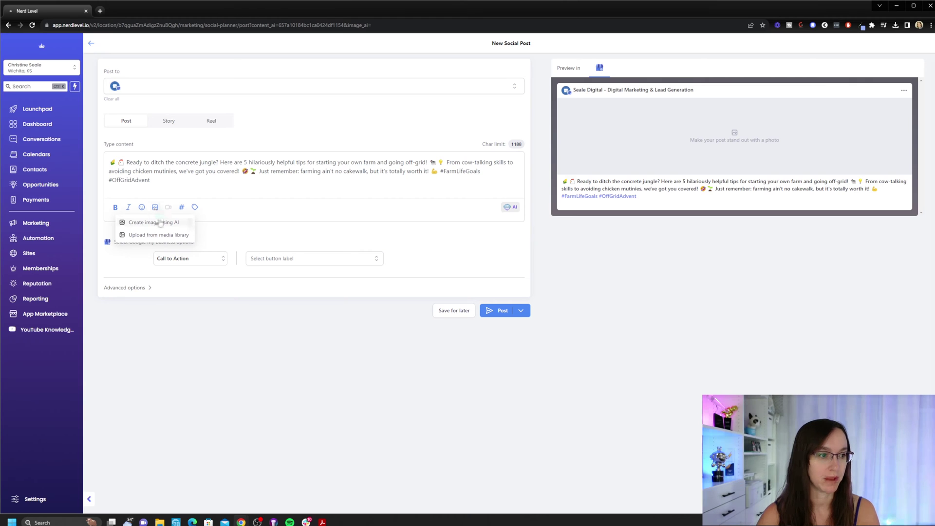
pyautogui.click(154, 223)
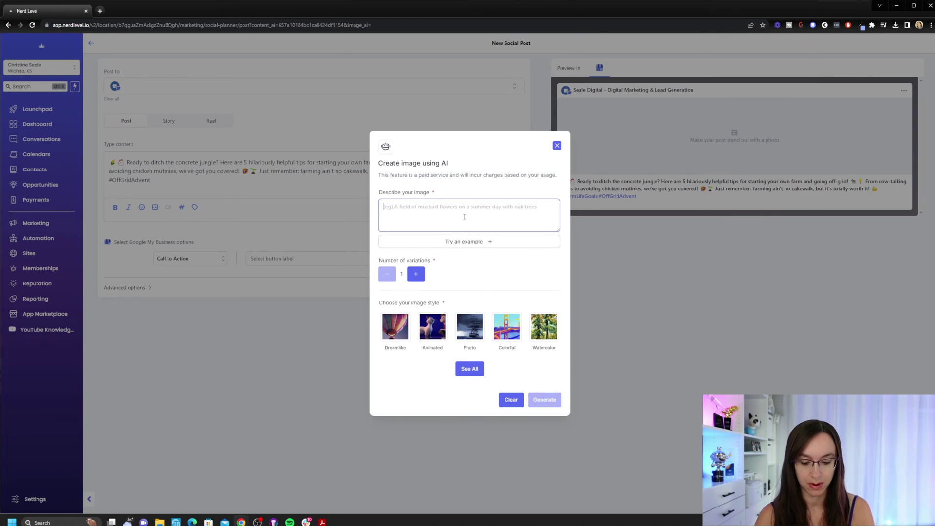
pyautogui.write('create')
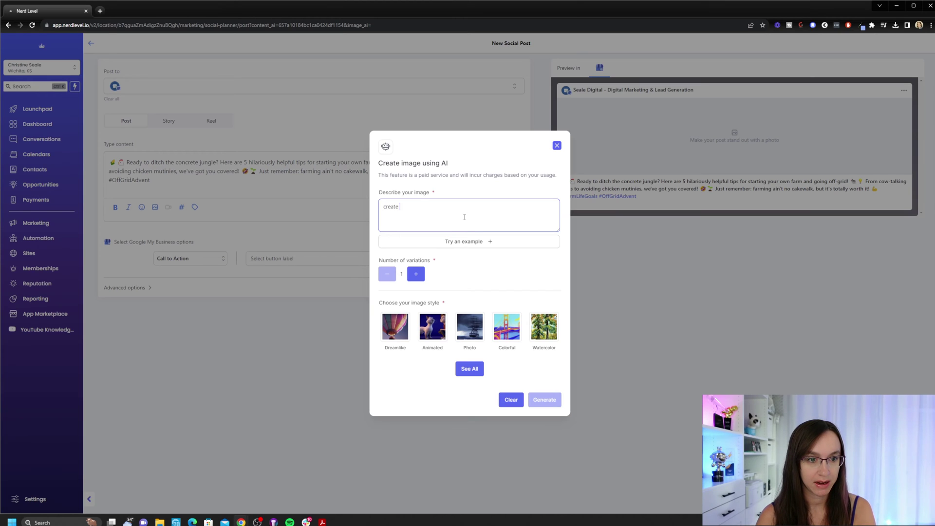
pyautogui.write(' an image of a chicken mutiny')
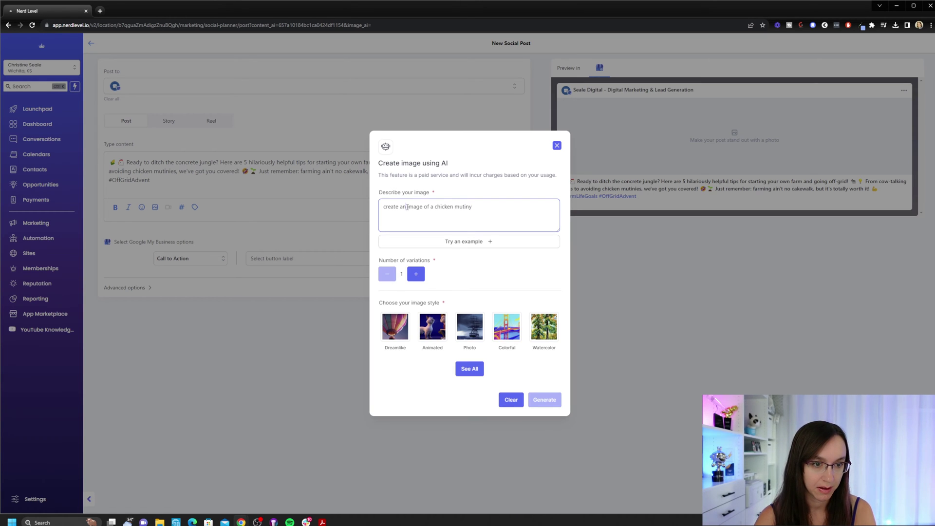
pyautogui.write('realistic')
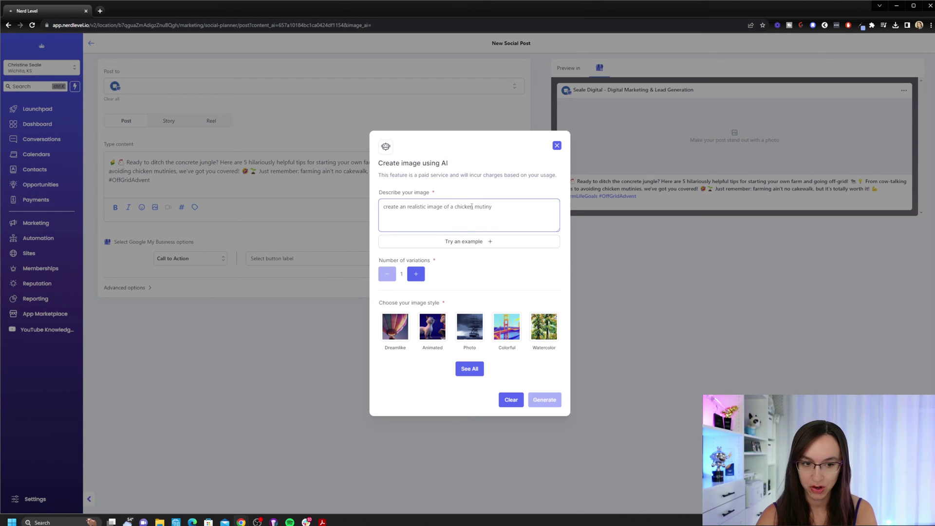
pyautogui.click(416, 273)
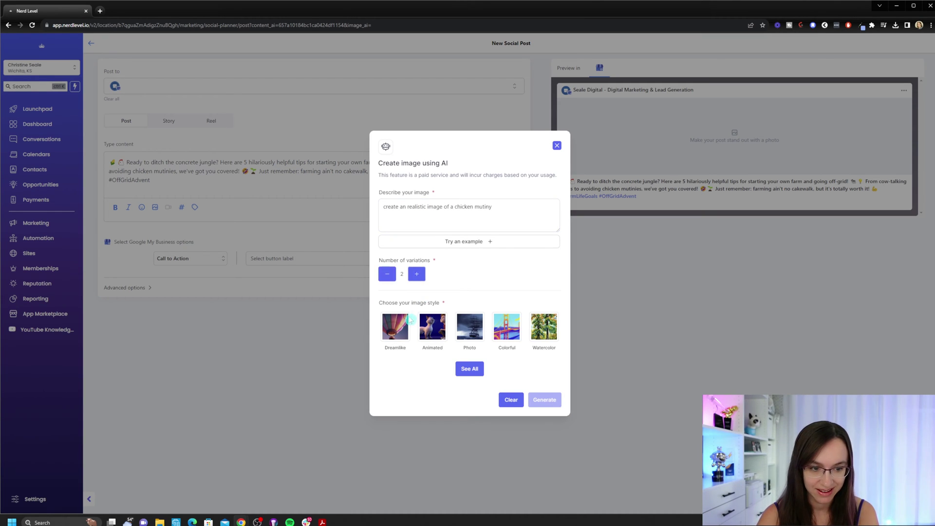
pyautogui.click(429, 336)
pyautogui.click(546, 399)
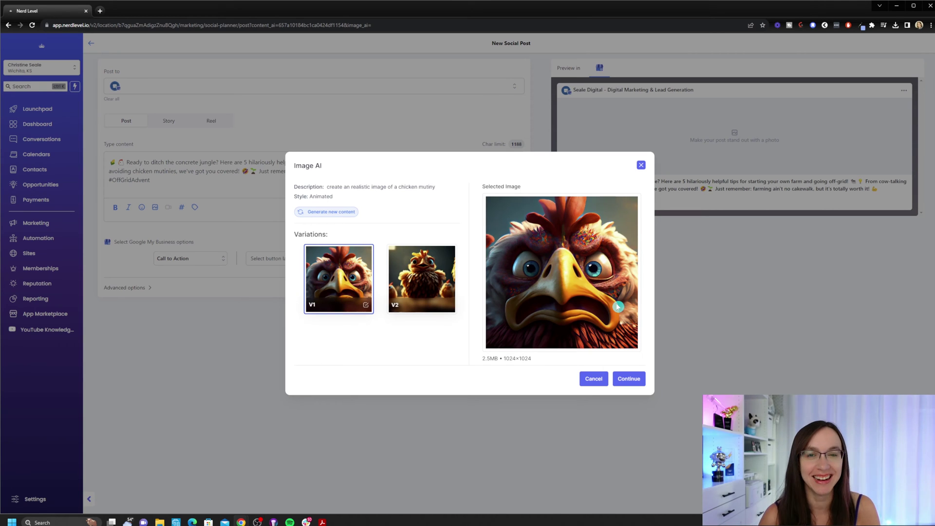
# Attach chicken image V1 to the post, then bring up Marketing's link menu.
pyautogui.click(422, 270)
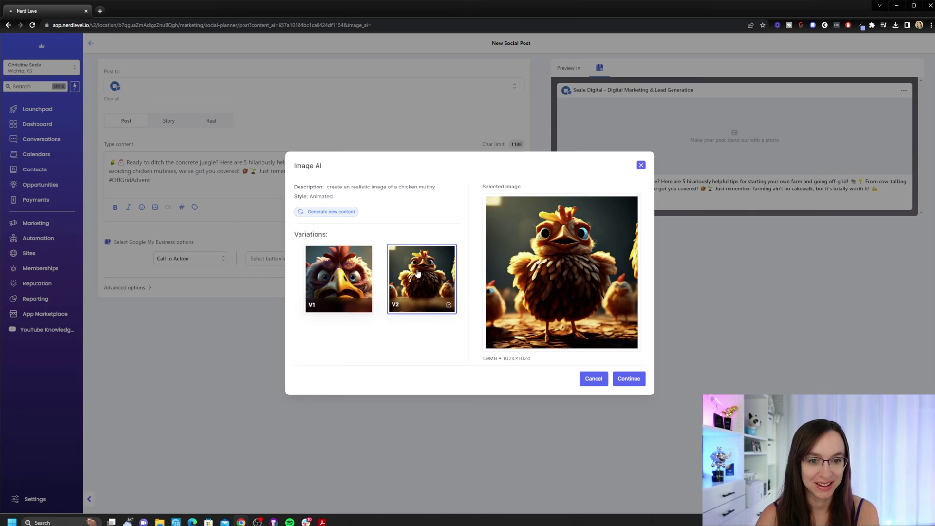
pyautogui.click(361, 288)
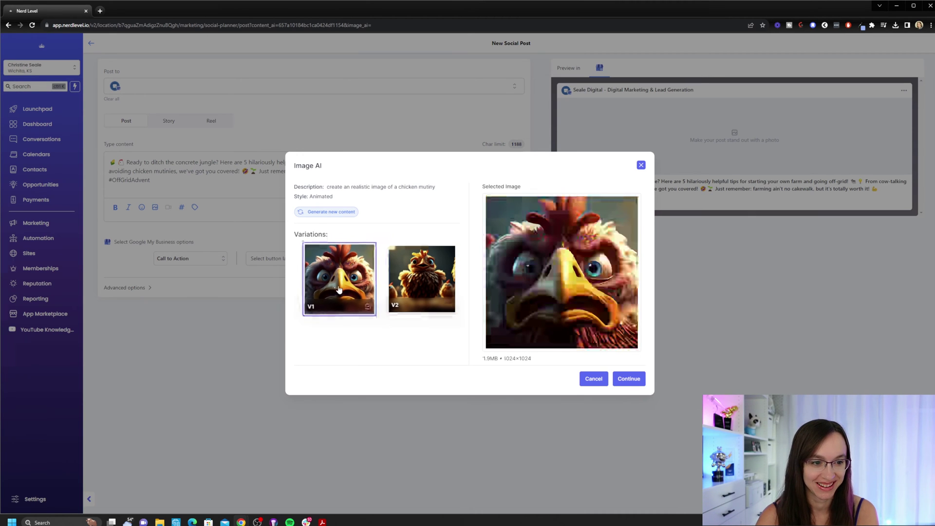
pyautogui.click(629, 378)
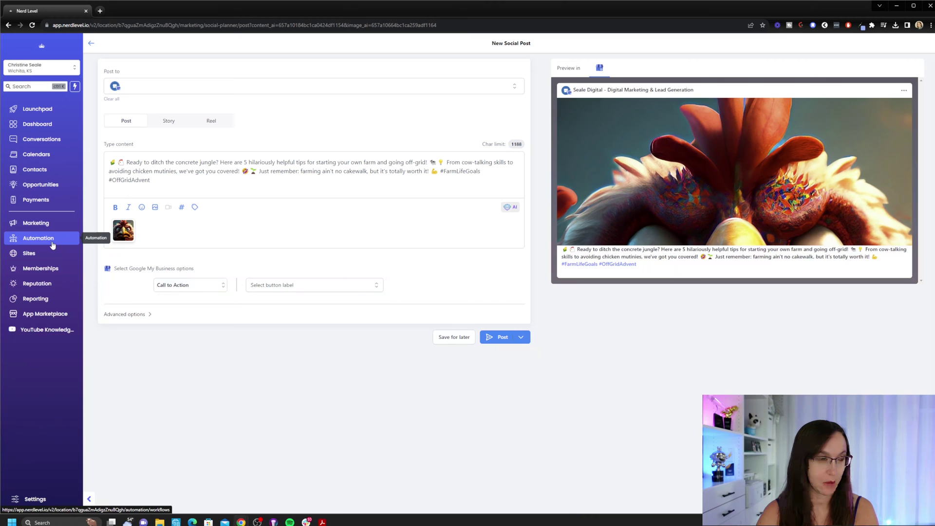
pyautogui.rightClick(61, 221)
# Open Marketing in a new tab and start a blank template under Emails > Templates.
pyautogui.click(88, 226)
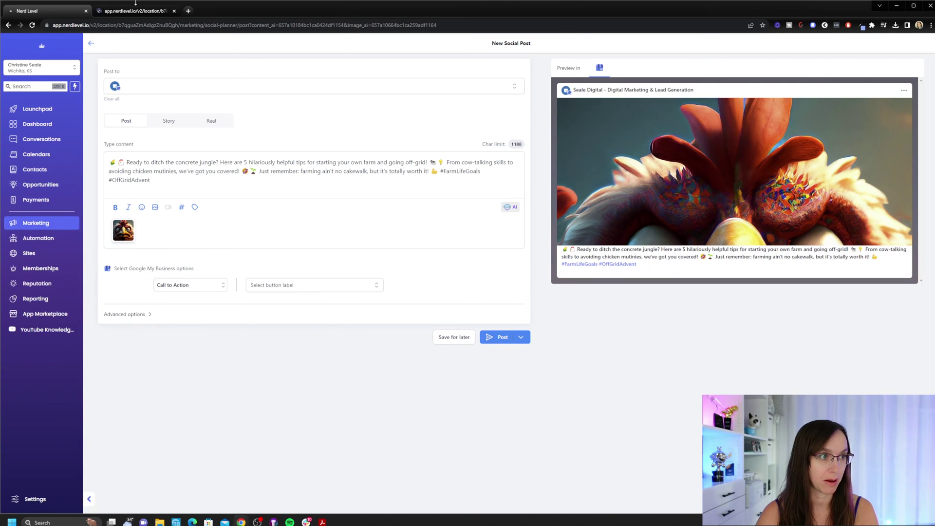
pyautogui.click(130, 12)
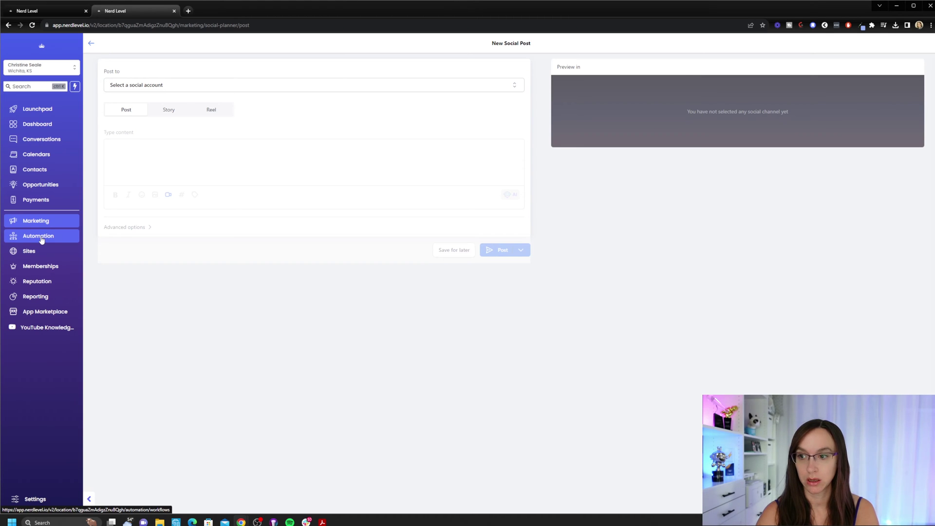
pyautogui.click(37, 221)
pyautogui.moveTo(193, 59)
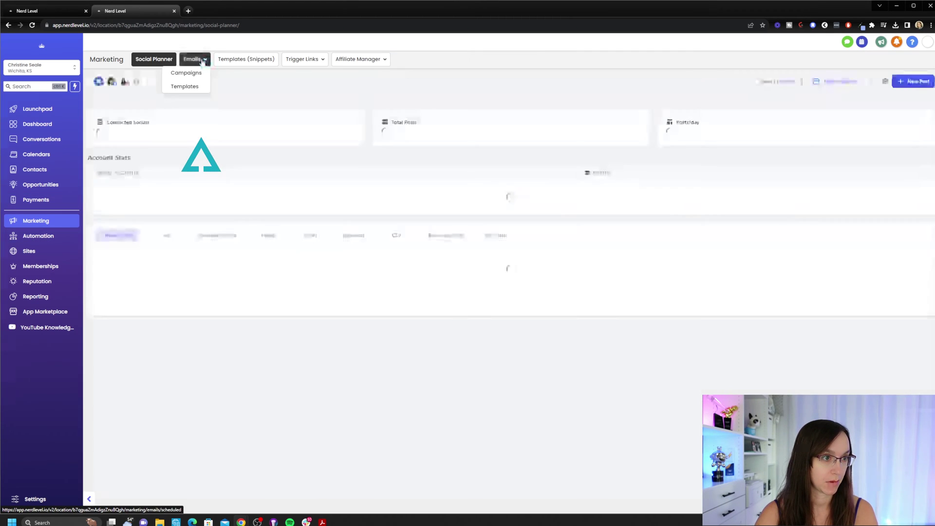
pyautogui.click(191, 87)
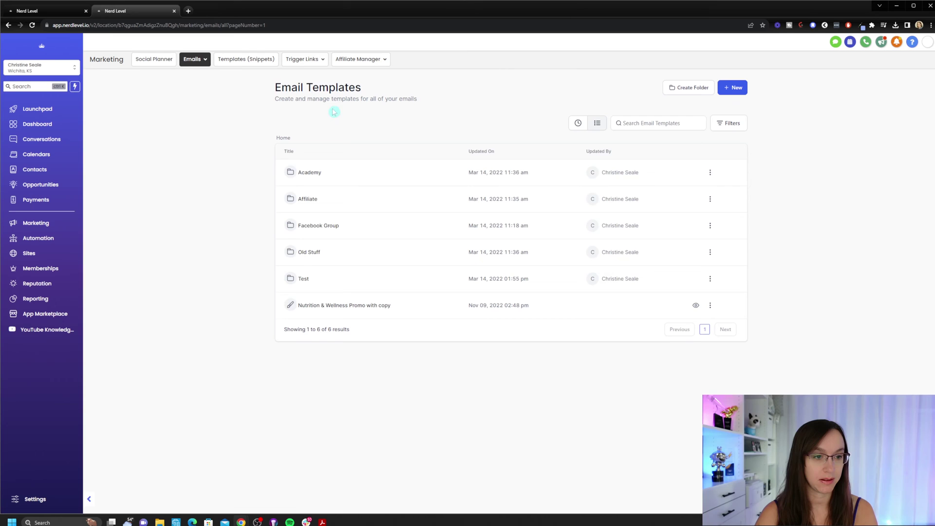
pyautogui.click(738, 91)
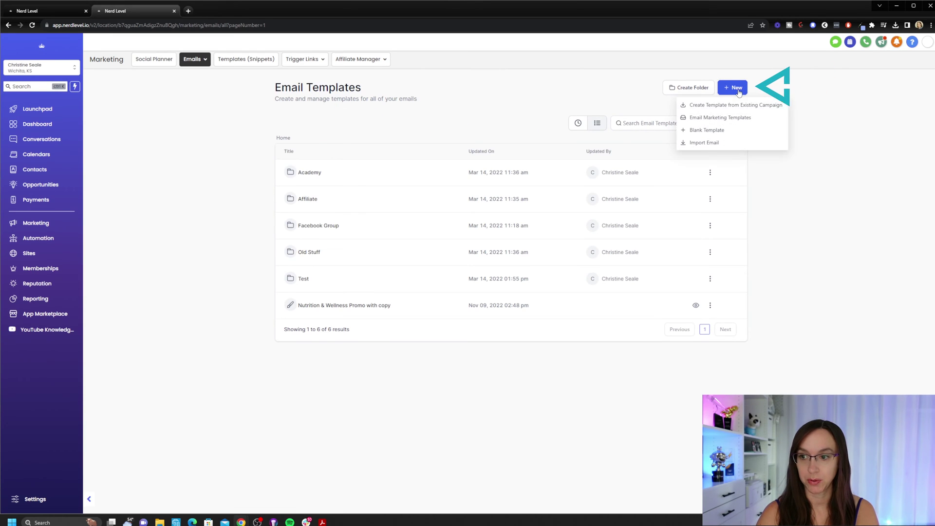
pyautogui.click(725, 136)
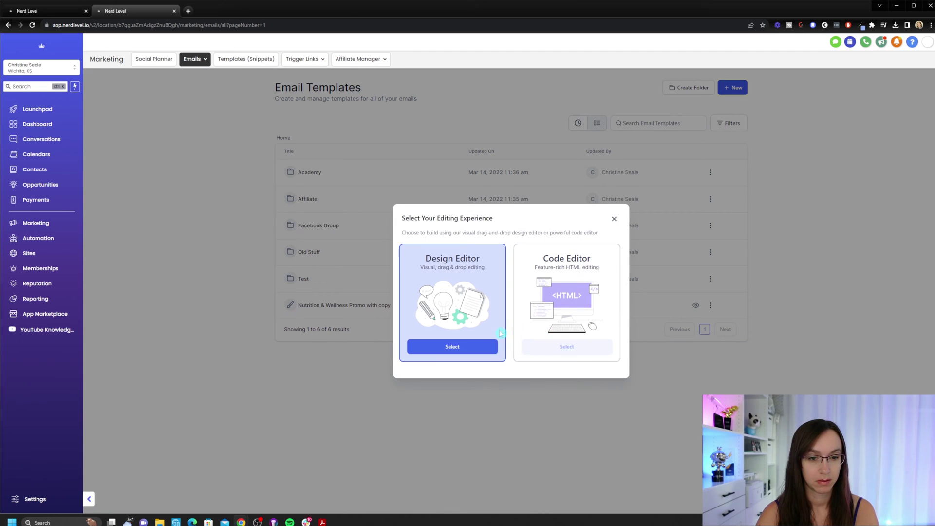
# Build the template in the visual editor, select the 'Start from scratch' heading and show its AI writing options.
pyautogui.click(455, 348)
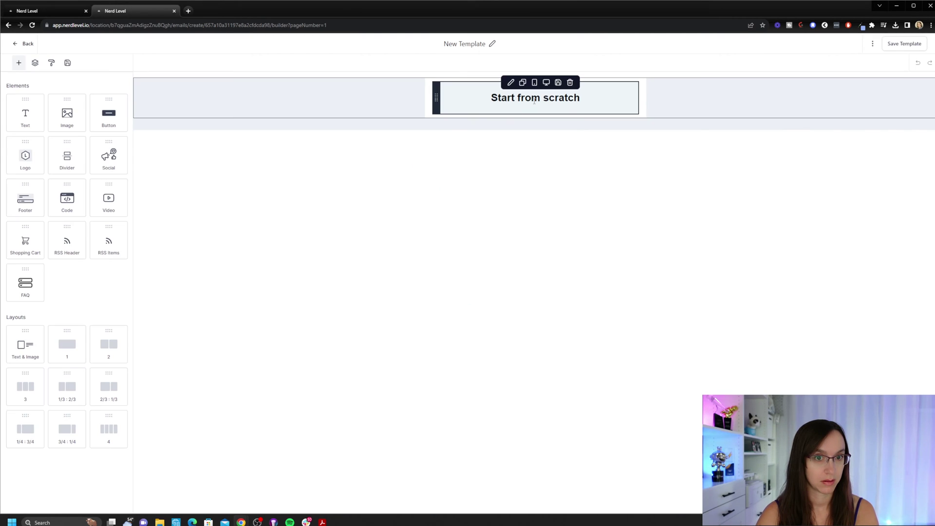
pyautogui.doubleClick(529, 99)
pyautogui.tripleClick(534, 100)
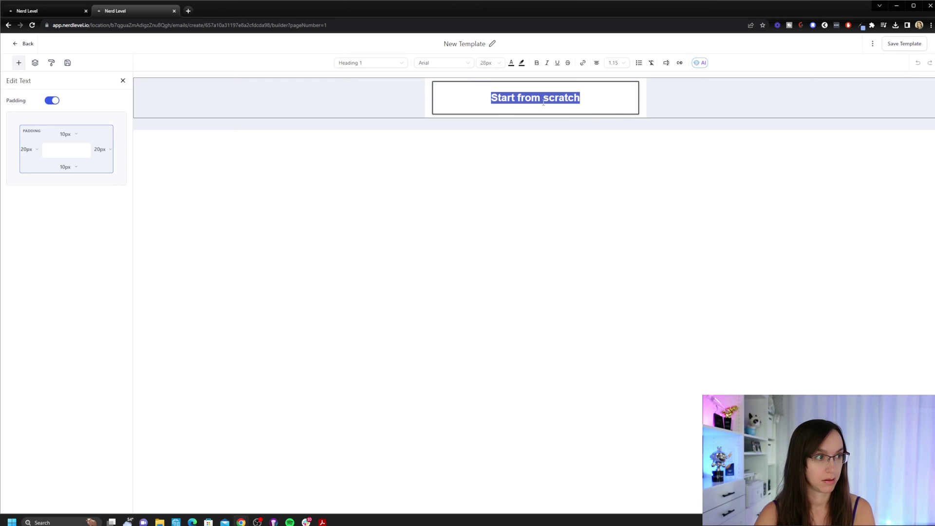
pyautogui.click(702, 63)
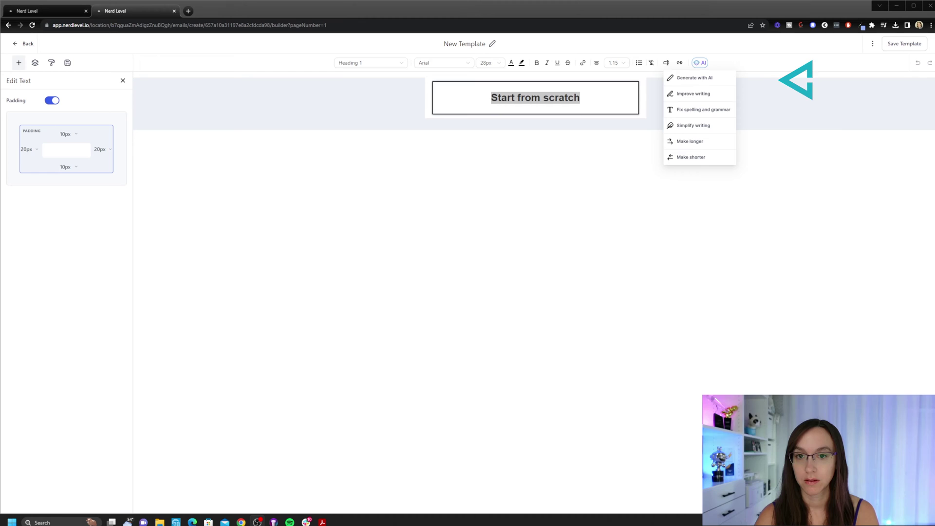
# Set Content AI context to Other, title 'Give me 5 tips for moving out of the city and off grid', and paste a description.
pyautogui.click(691, 78)
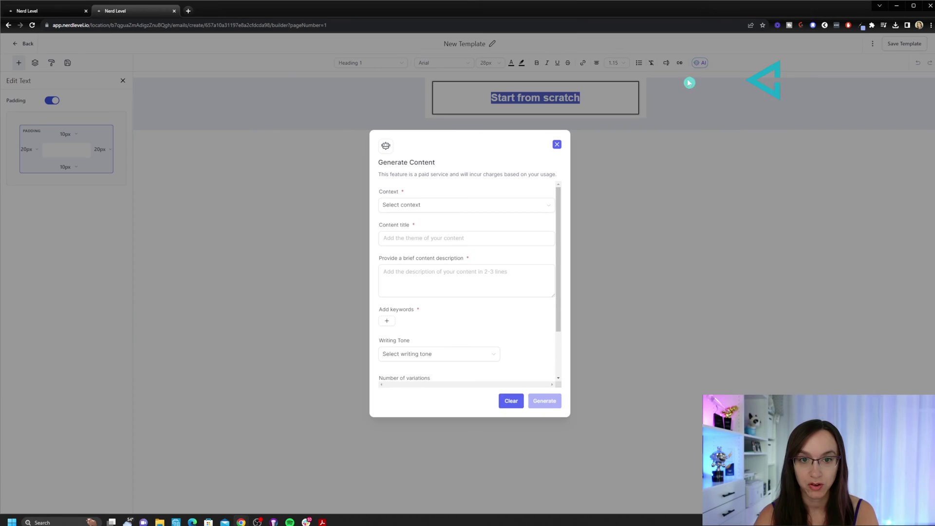
pyautogui.click(432, 205)
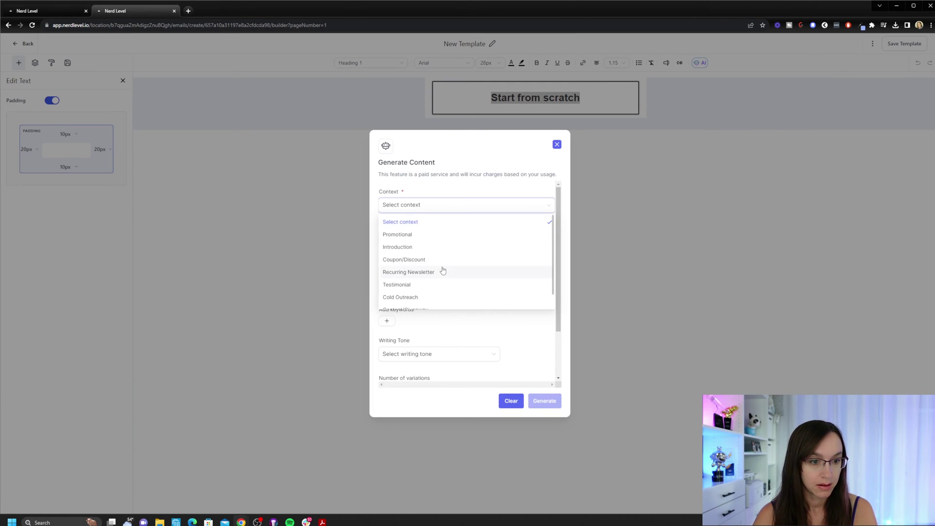
pyautogui.scroll(-1, 444, 271)
pyautogui.scroll(1, 445, 270)
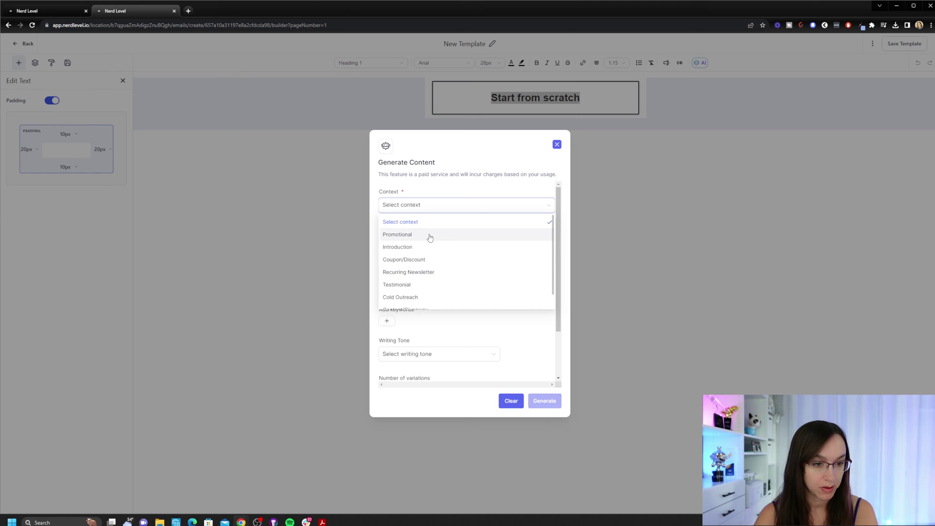
pyautogui.scroll(-1, 447, 263)
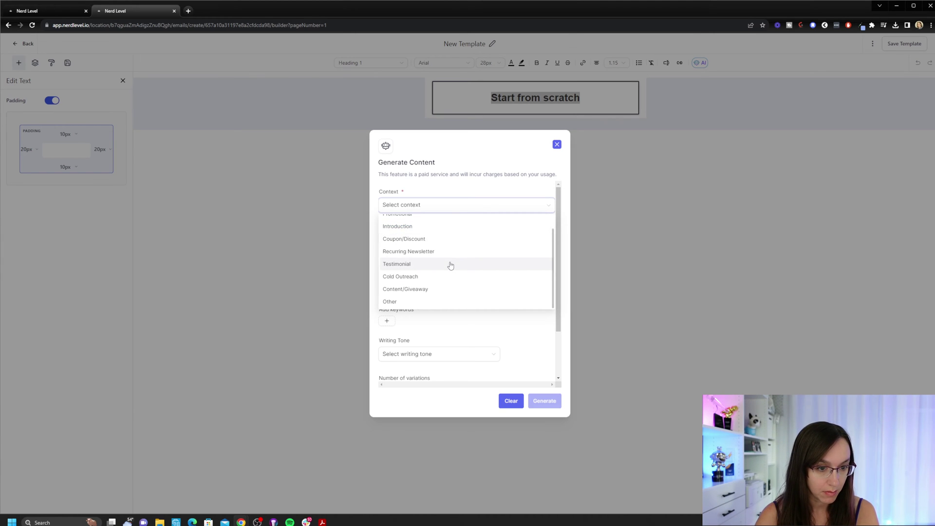
pyautogui.click(411, 302)
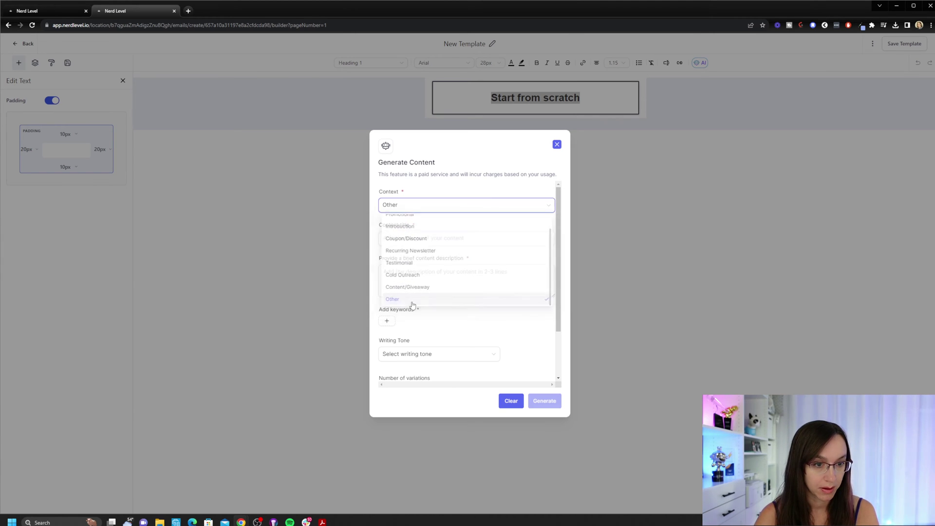
pyautogui.click(436, 239)
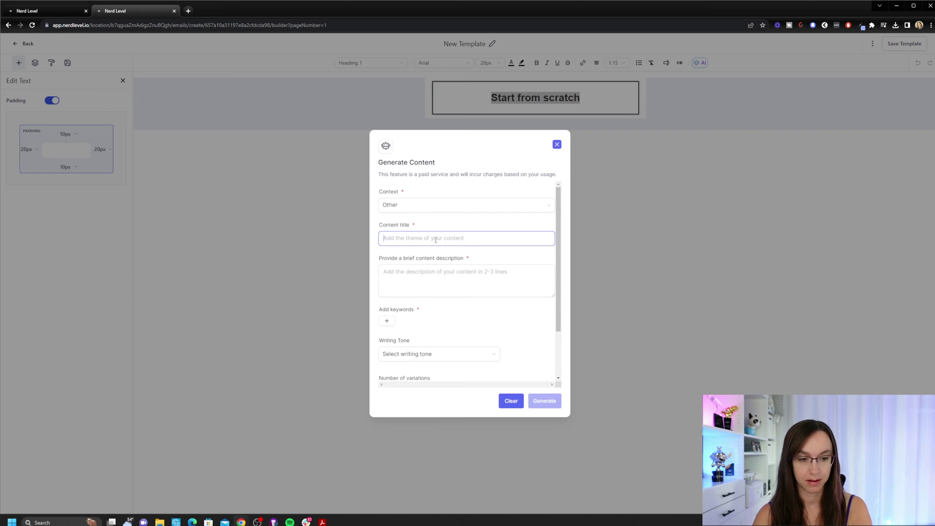
pyautogui.write('Give me 5 tips for')
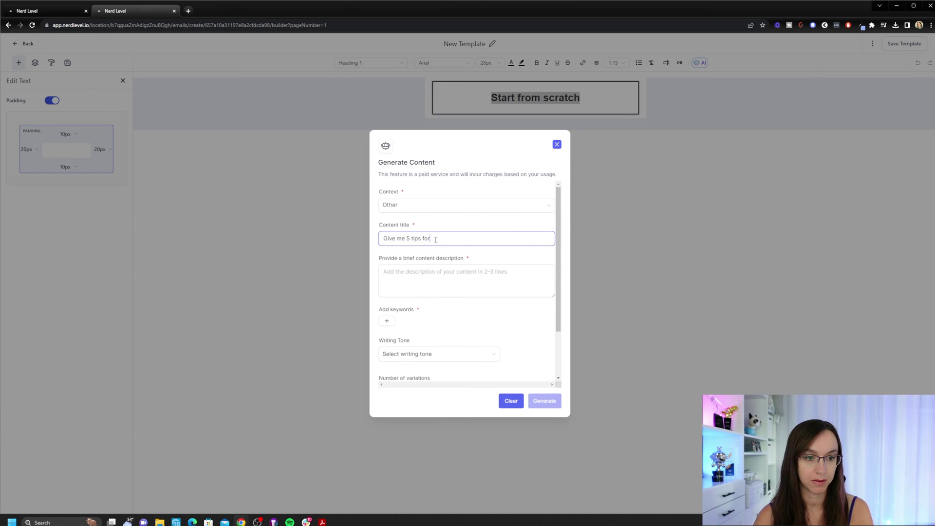
pyautogui.write(' moving out of the city and off grid')
pyautogui.click(477, 279)
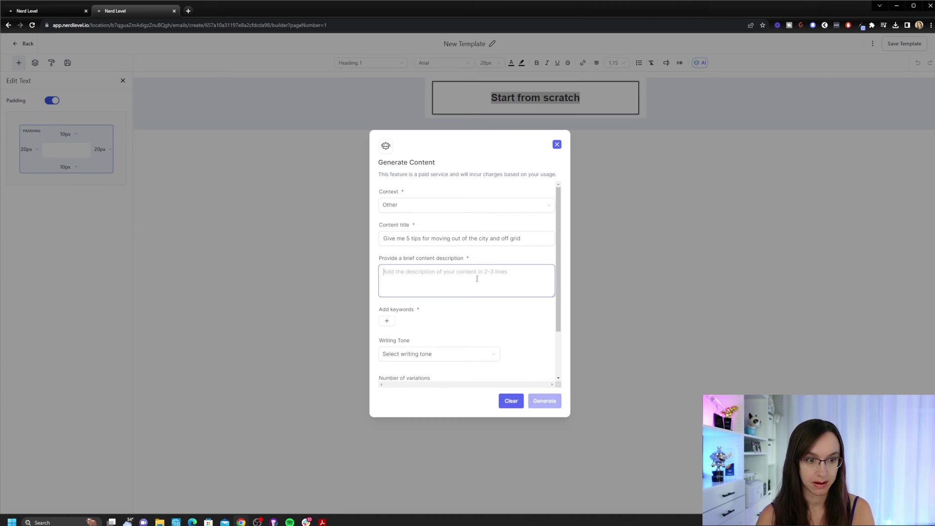
pyautogui.write('Move out of the city and live off grid by starting a farm. Getting animals, planting a garden, etc.')
pyautogui.scroll(-2, 473, 283)
# Add keywords off-grid and farm, choose Funny tone and Medium length, and generate the content.
pyautogui.click(386, 261)
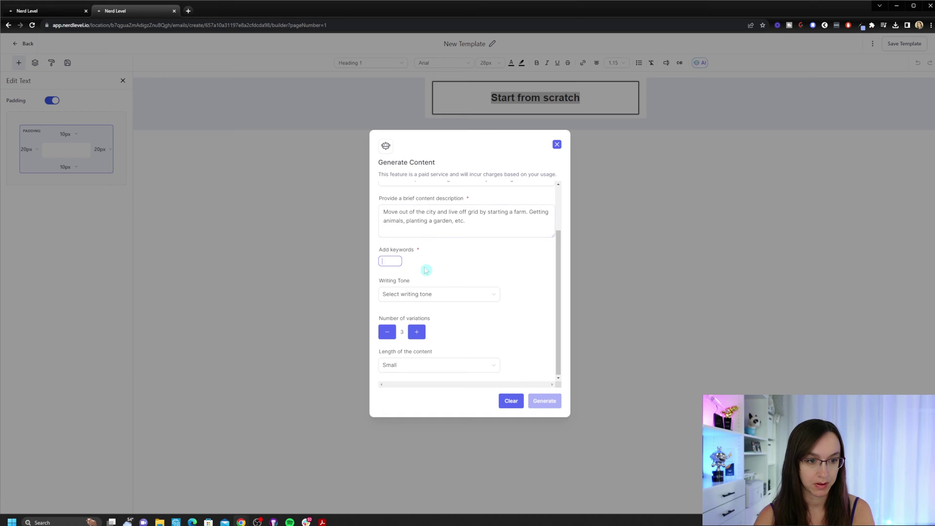
pyautogui.write('off-grid')
pyautogui.press('Return')
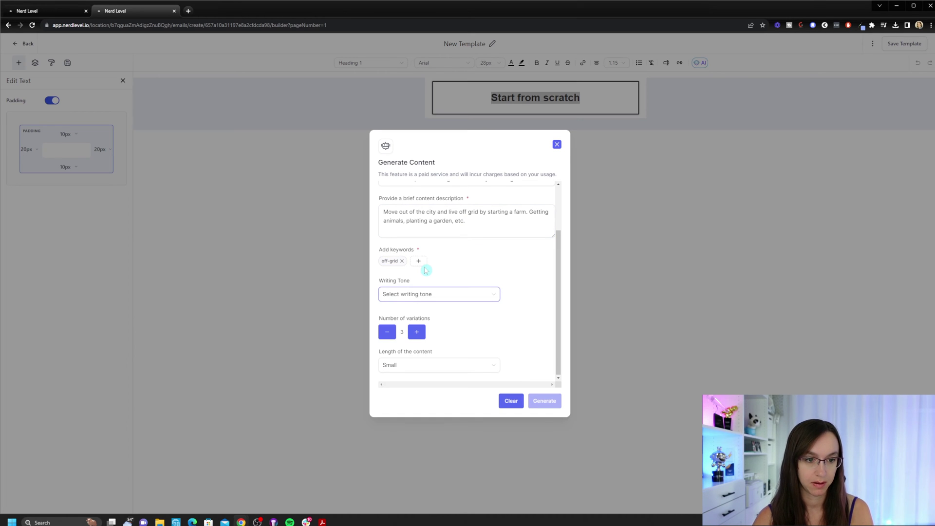
pyautogui.click(422, 262)
pyautogui.write('farm')
pyautogui.press('Tab')
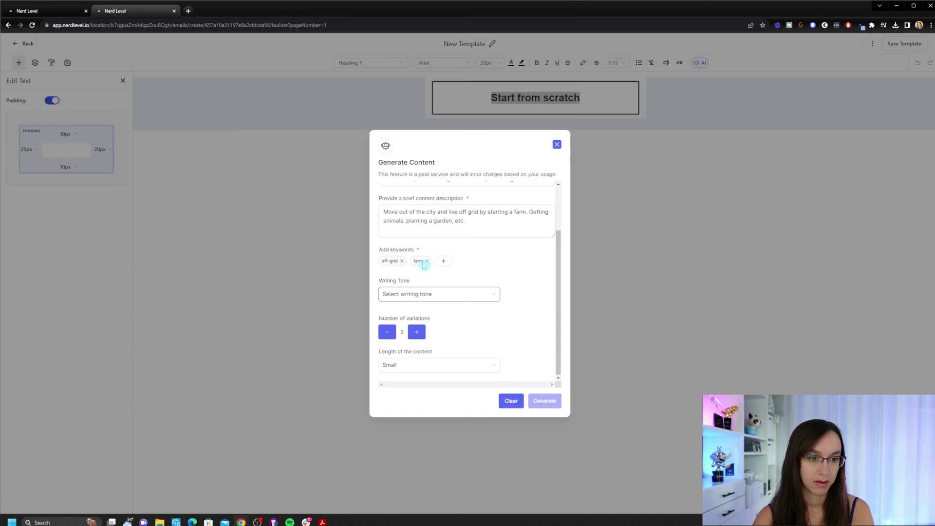
pyautogui.click(422, 294)
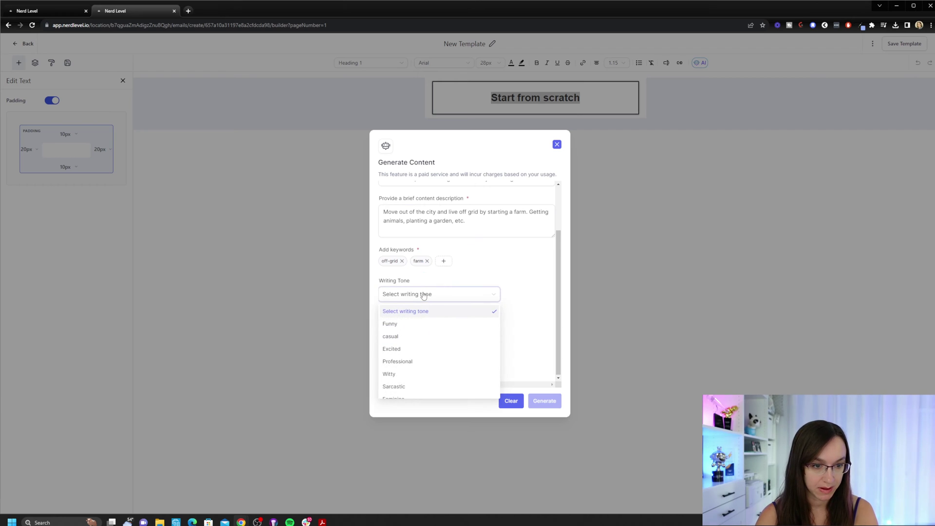
pyautogui.click(423, 323)
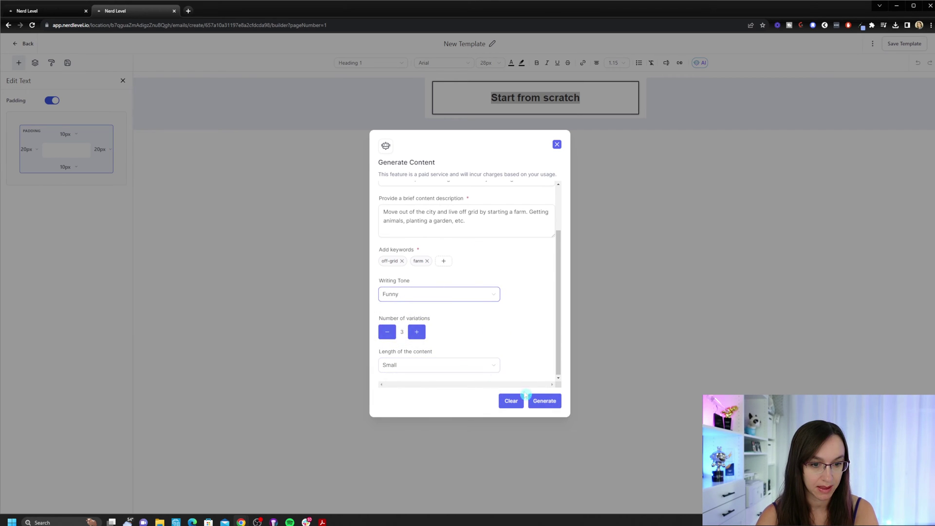
pyautogui.click(468, 368)
pyautogui.click(430, 394)
pyautogui.click(540, 401)
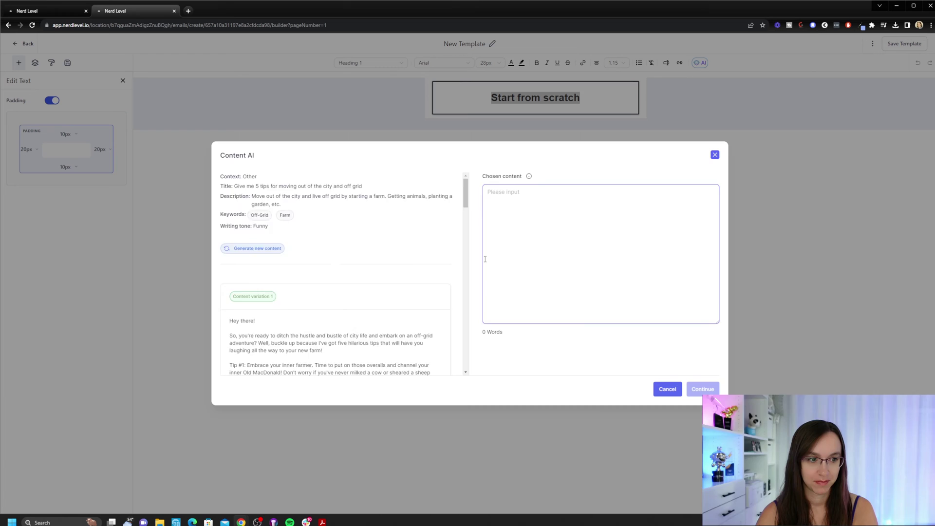
# Copy the 377-word first variation into Chosen content and insert it into the email body.
pyautogui.scroll(-6, 420, 261)
pyautogui.scroll(10, 420, 262)
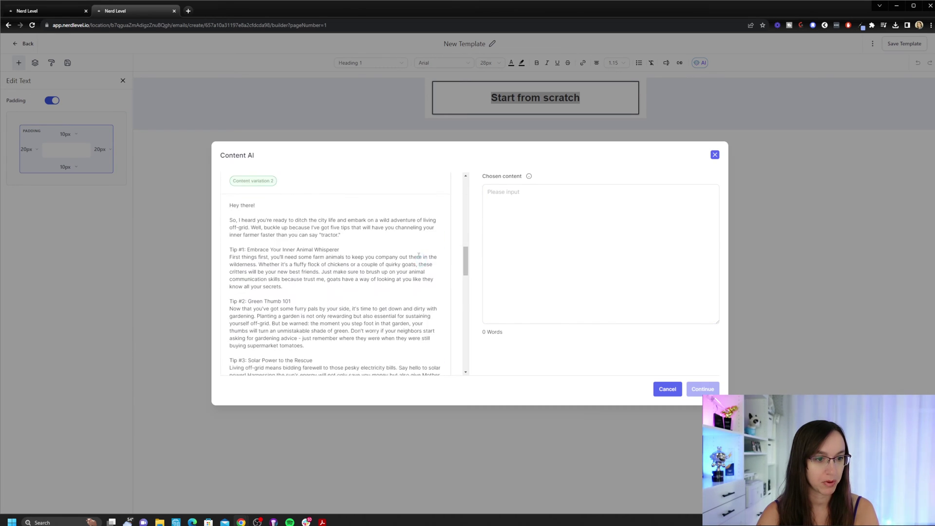
pyautogui.scroll(-10, 419, 258)
pyautogui.scroll(1, 418, 253)
pyautogui.scroll(2, 307, 204)
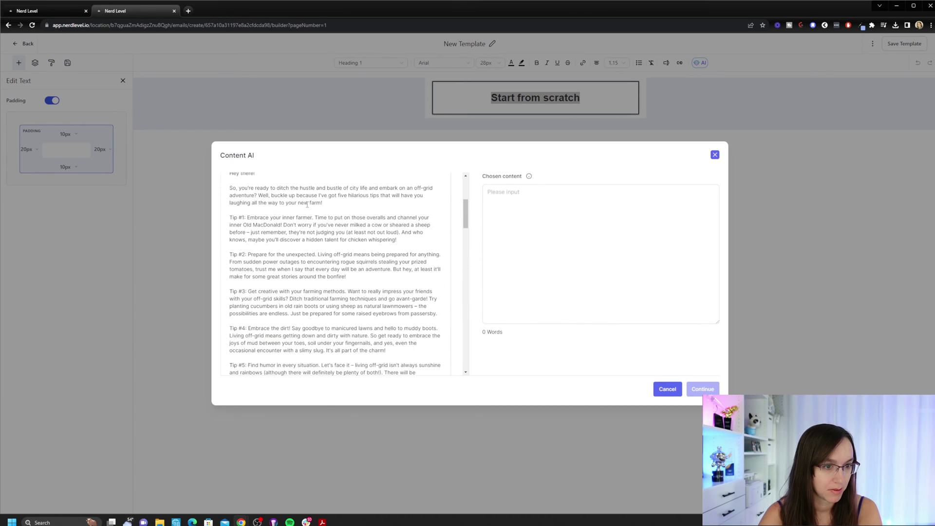
pyautogui.click(375, 249)
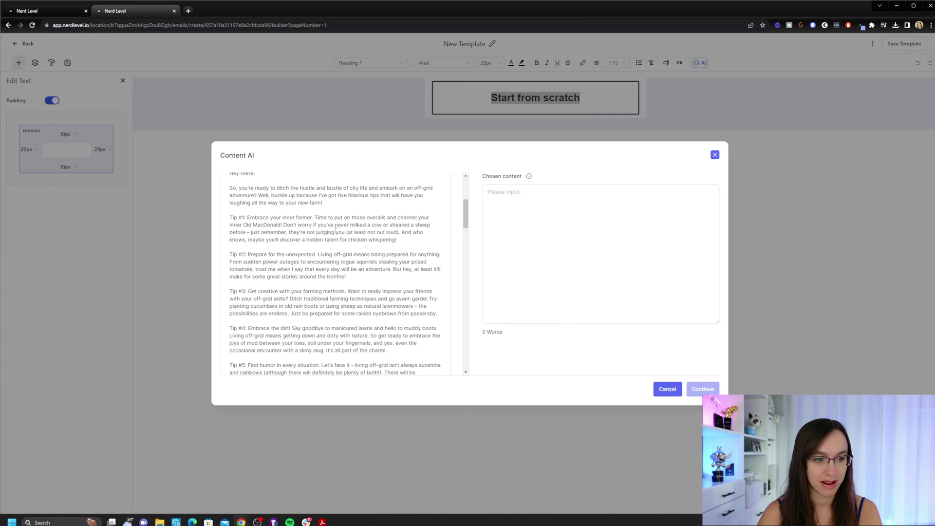
pyautogui.scroll(-3, 385, 279)
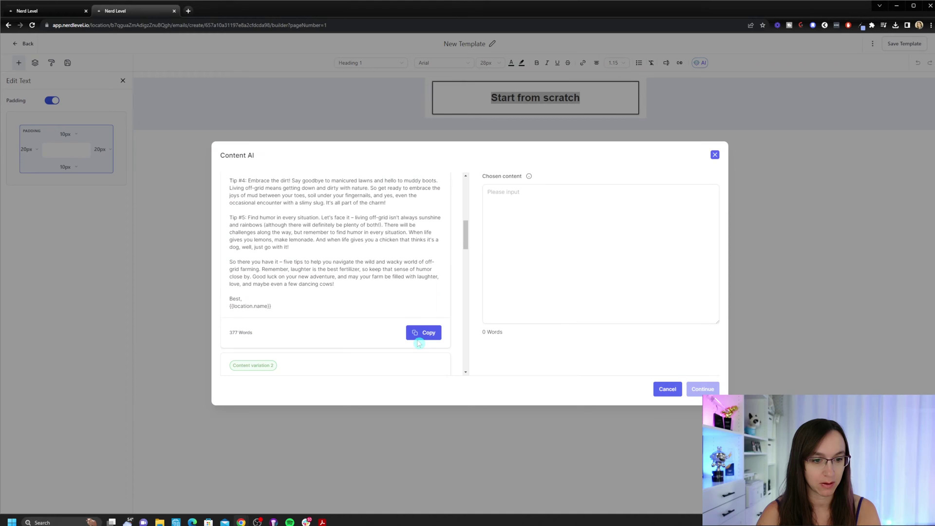
pyautogui.click(419, 342)
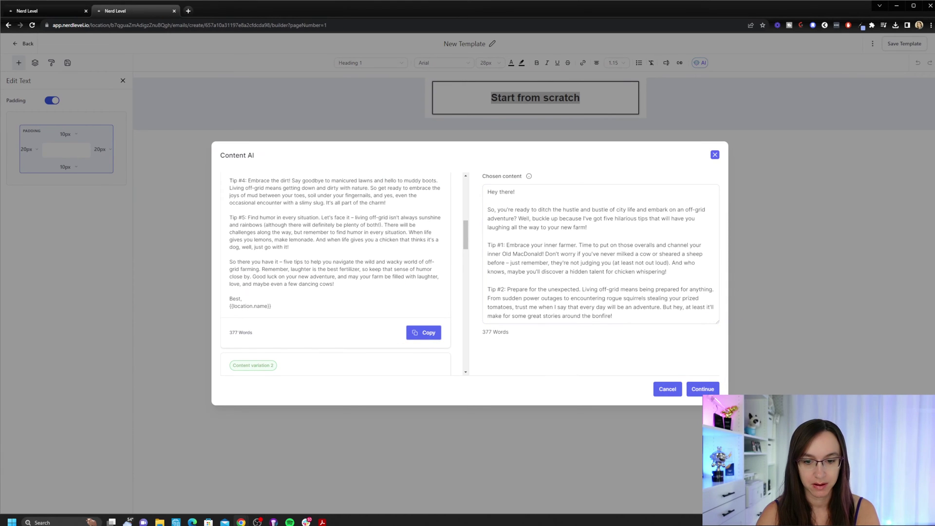
pyautogui.click(703, 389)
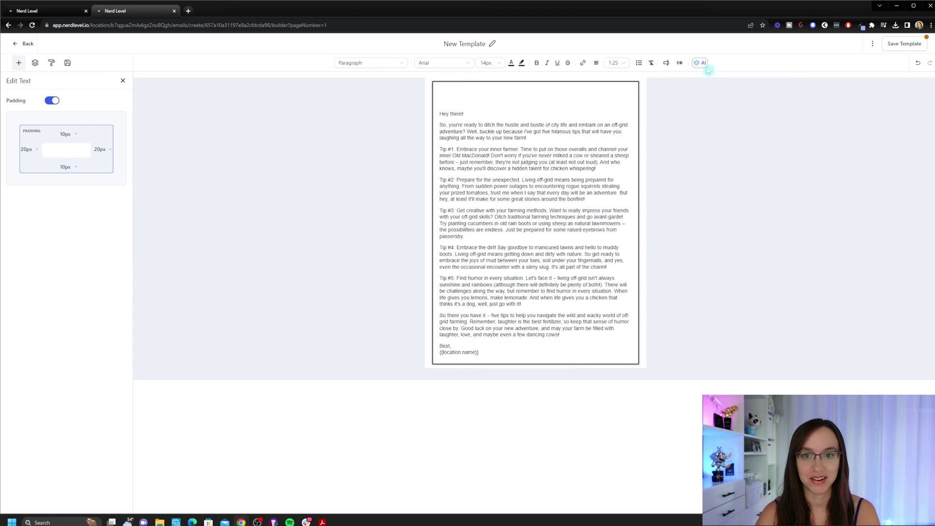
# Select all the email text and try the AI 'Make shorter' and 'Improve writing' suggestions.
pyautogui.click(700, 63)
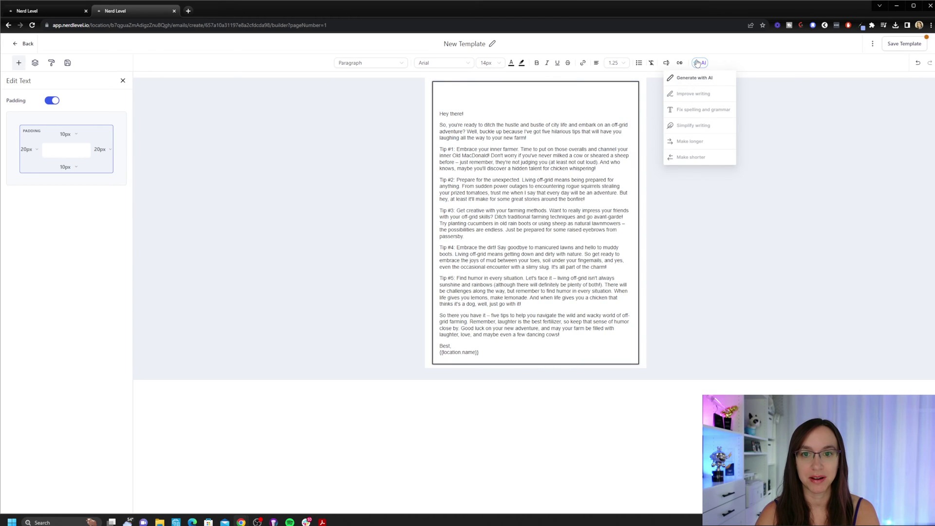
pyautogui.click(539, 105)
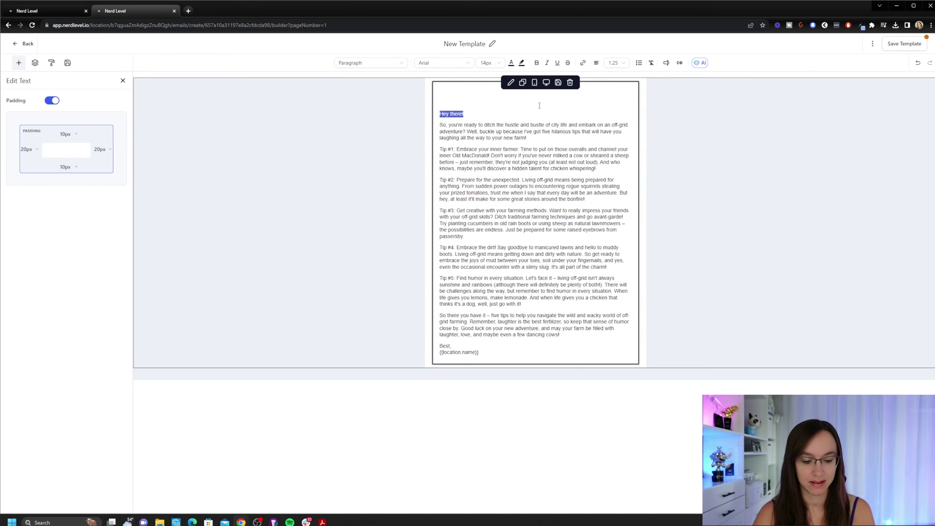
pyautogui.hotkey('ctrl', 'a')
pyautogui.click(699, 62)
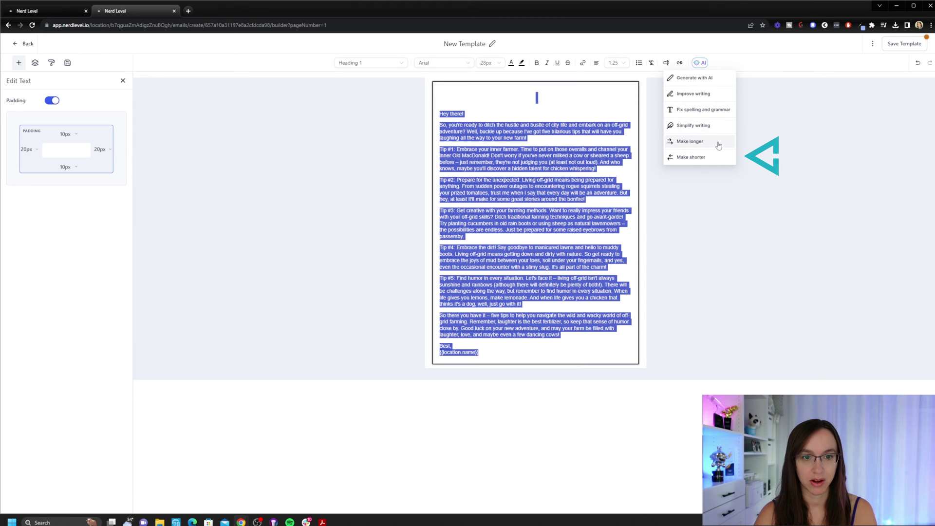
pyautogui.click(717, 156)
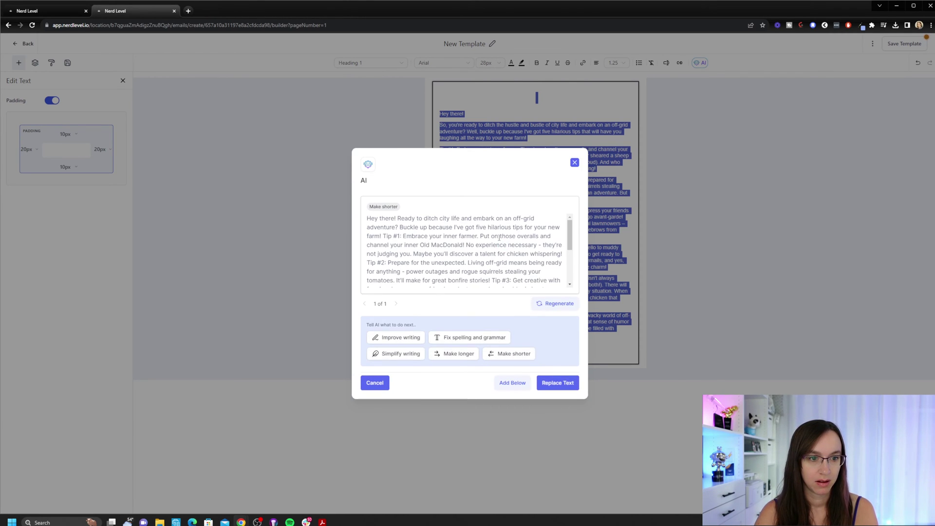
pyautogui.scroll(-5, 499, 238)
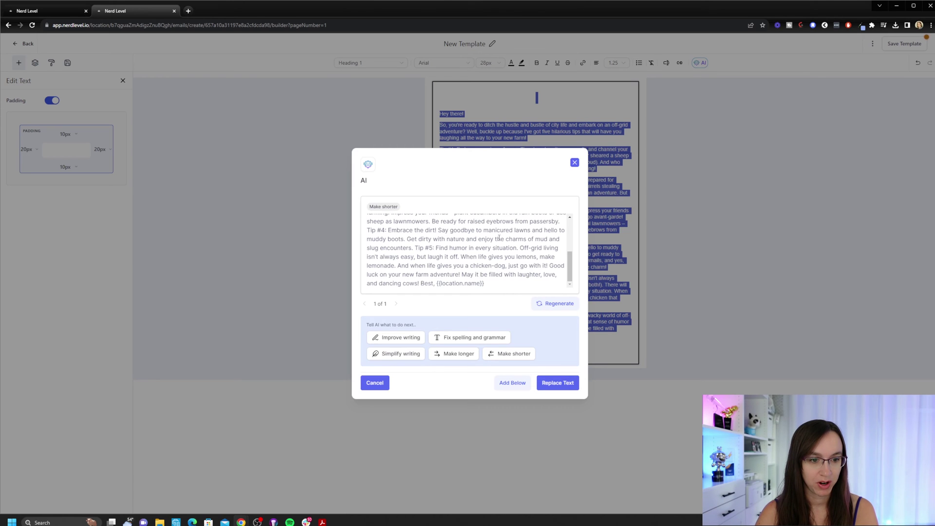
pyautogui.click(389, 338)
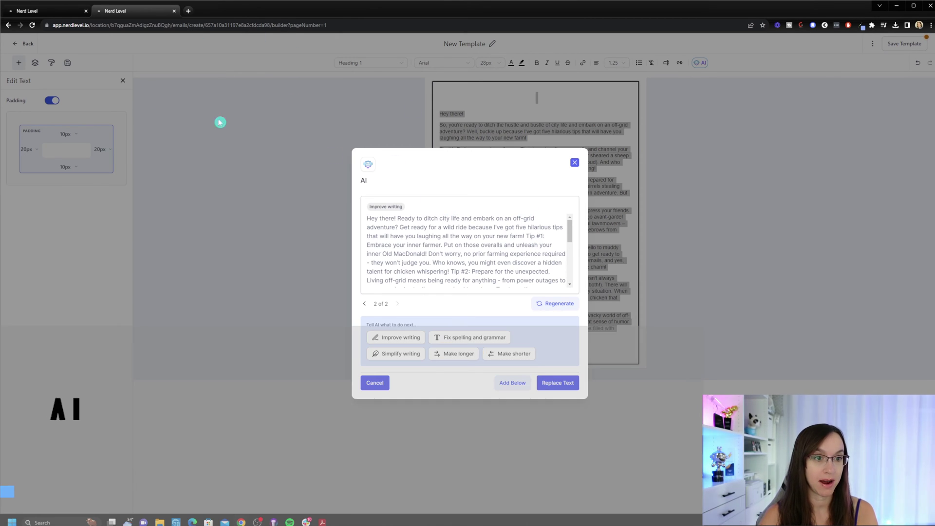
# Discard the AI suggestion, save the template and return to the Email Templates list.
pyautogui.click(51, 12)
pyautogui.click(116, 11)
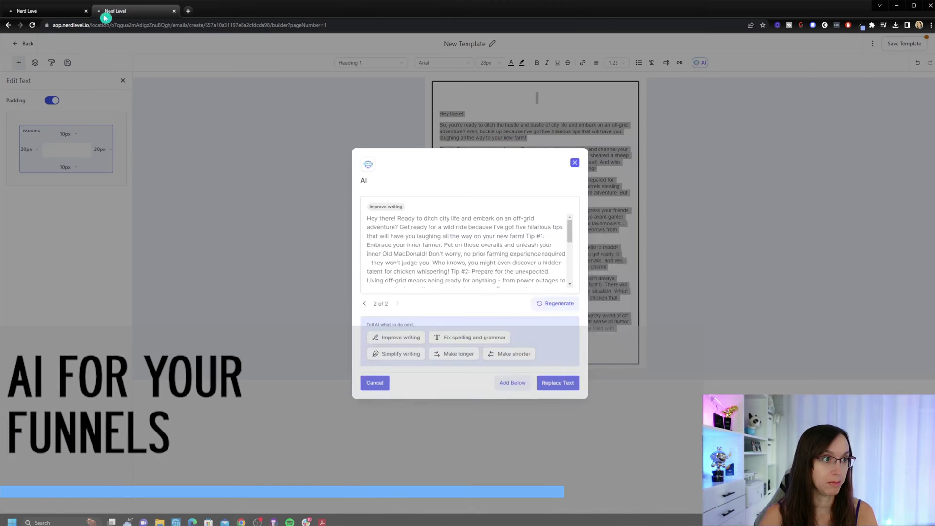
pyautogui.click(575, 162)
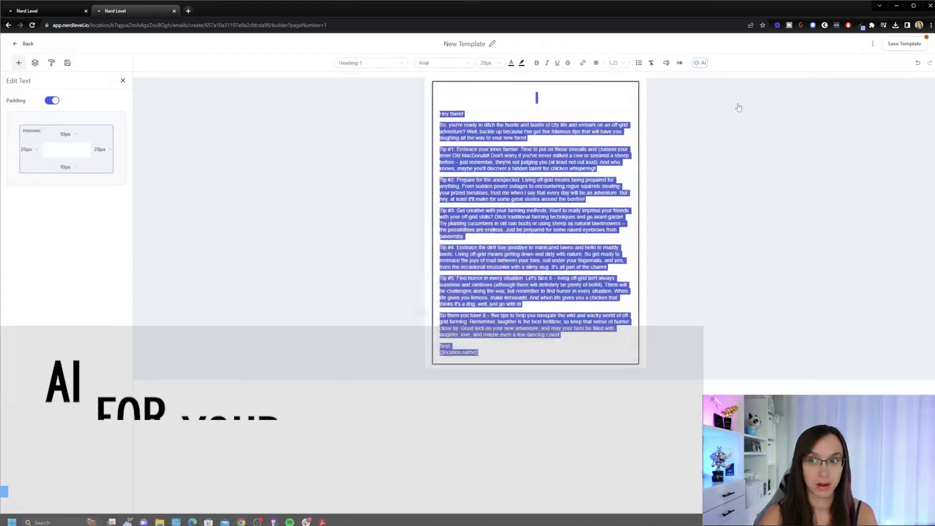
pyautogui.click(915, 42)
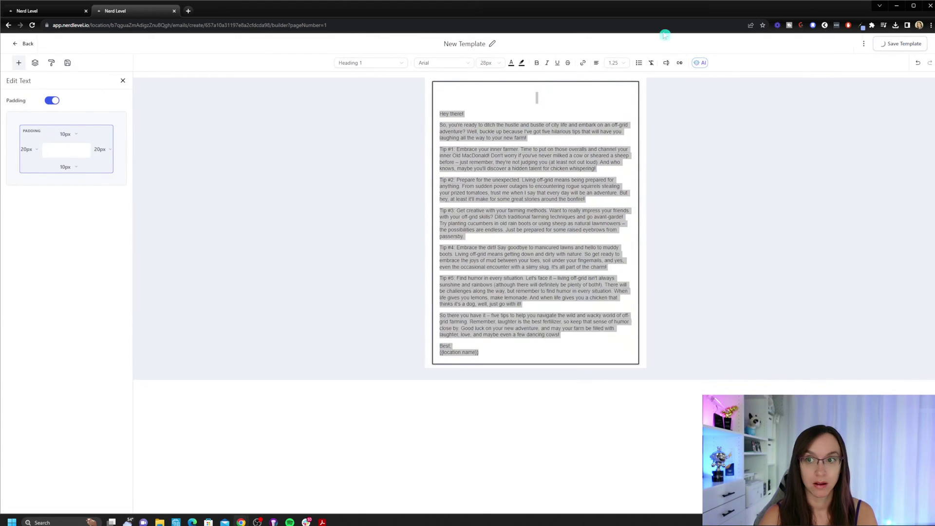
pyautogui.click(20, 46)
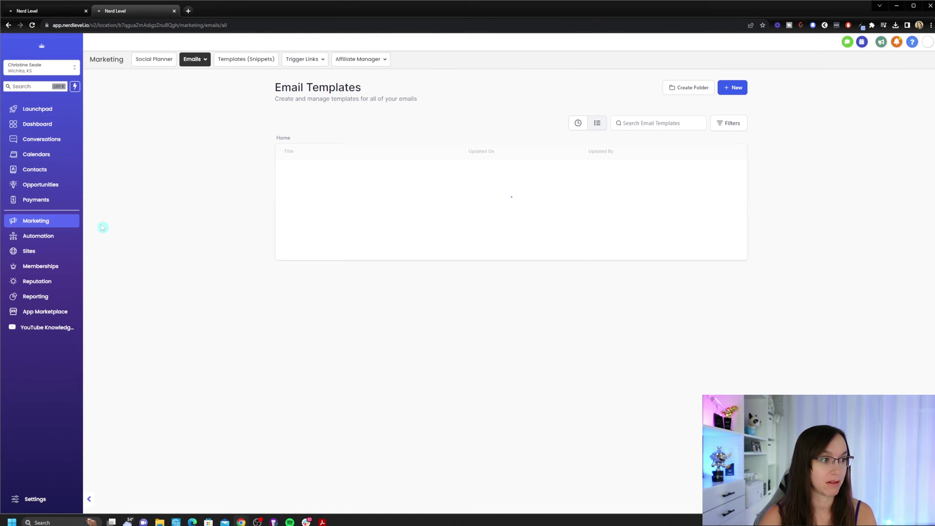
# Create a new funnel named 'test' from the Sites and Funnels page.
pyautogui.click(51, 237)
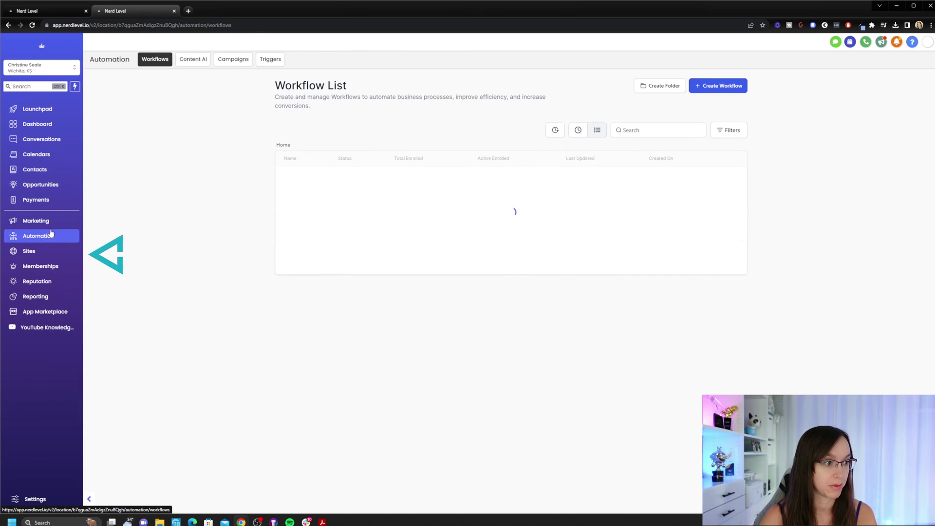
pyautogui.click(53, 250)
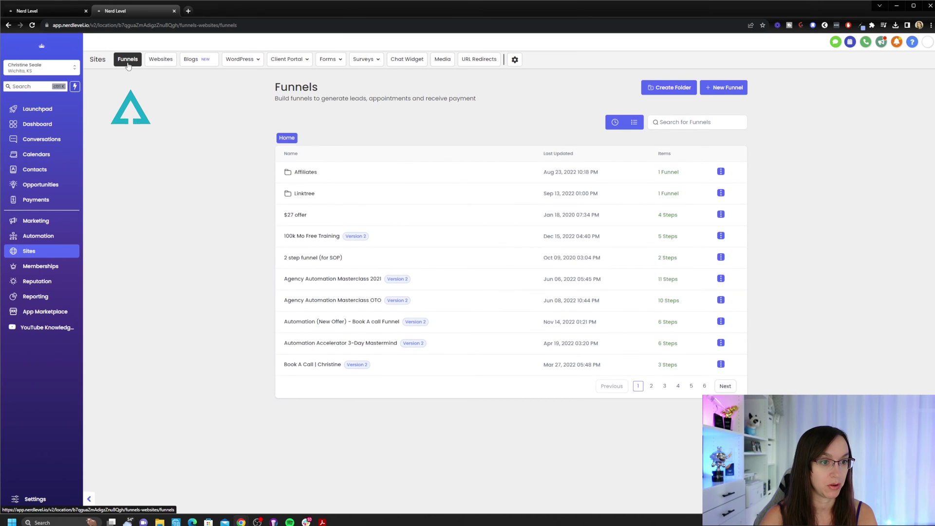
pyautogui.click(721, 88)
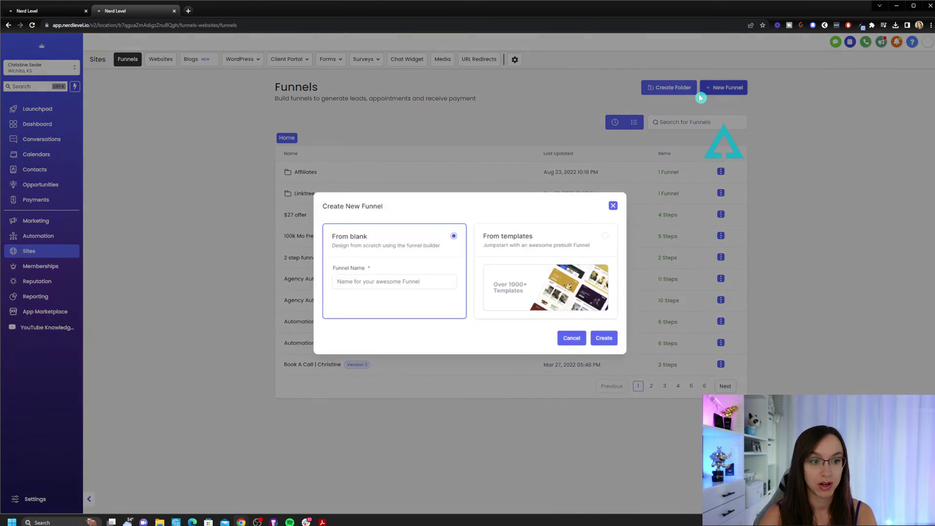
pyautogui.click(442, 280)
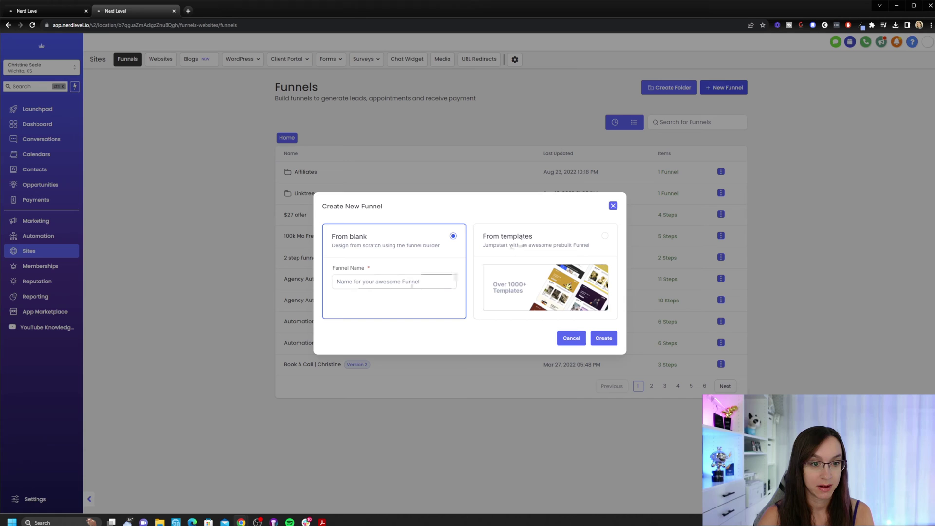
pyautogui.write('test')
pyautogui.click(604, 338)
# Add a funnel step named 'test' and start its page from a blank design.
pyautogui.click(205, 149)
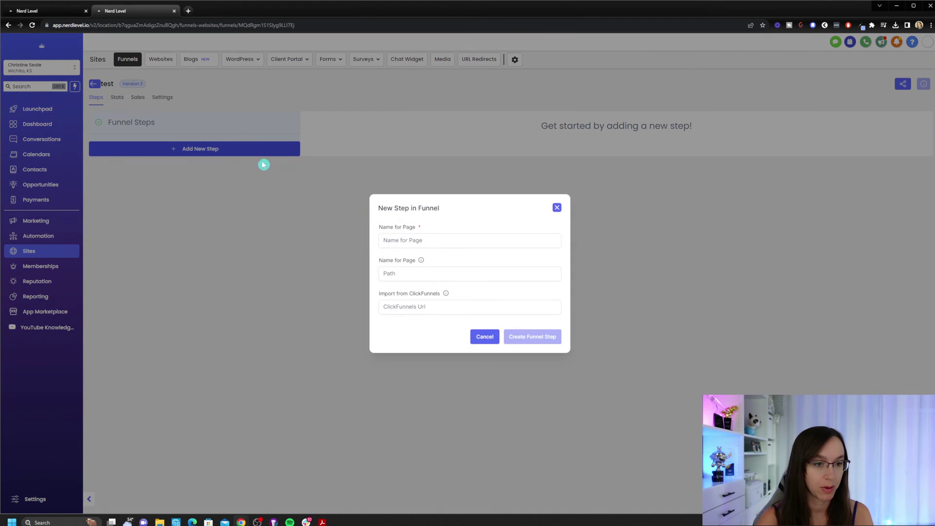
pyautogui.click(425, 241)
pyautogui.write('test')
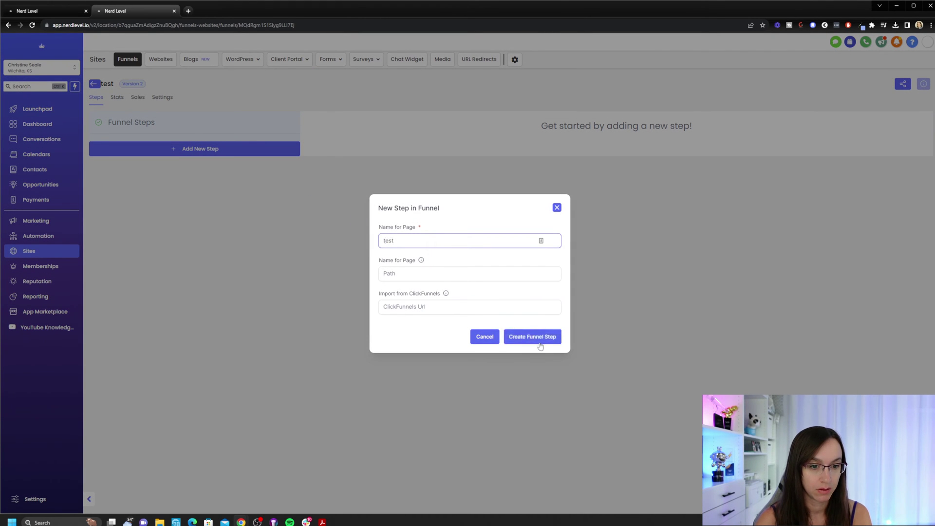
pyautogui.click(540, 340)
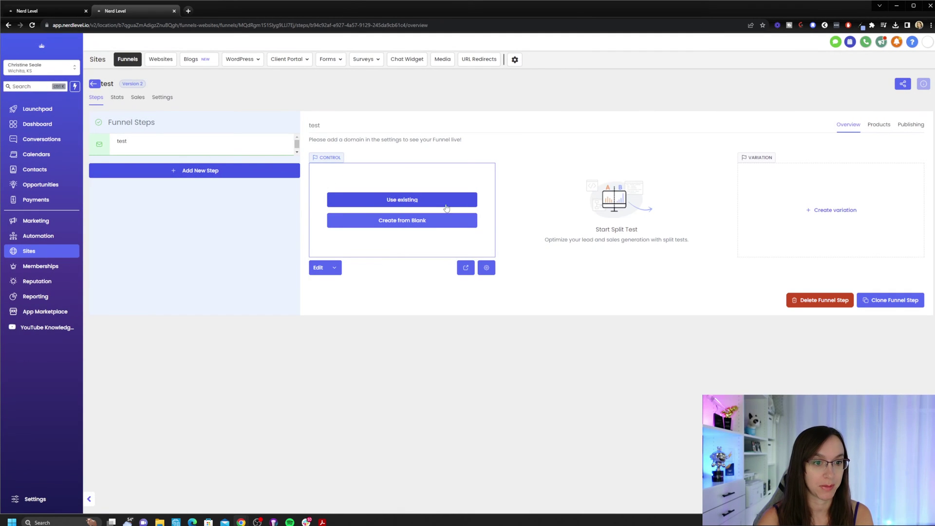
pyautogui.click(424, 228)
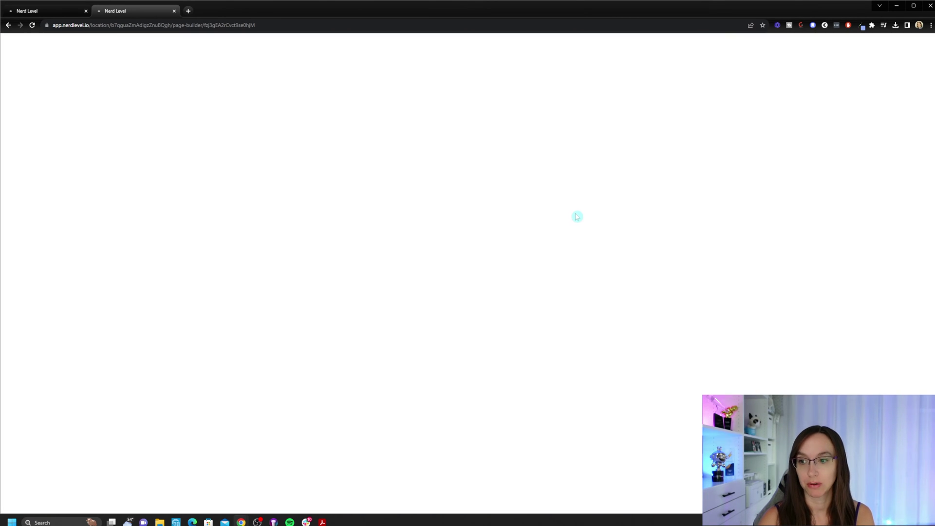
# Add a one-column row with a Paragraph element and select its placeholder text.
pyautogui.click(843, 98)
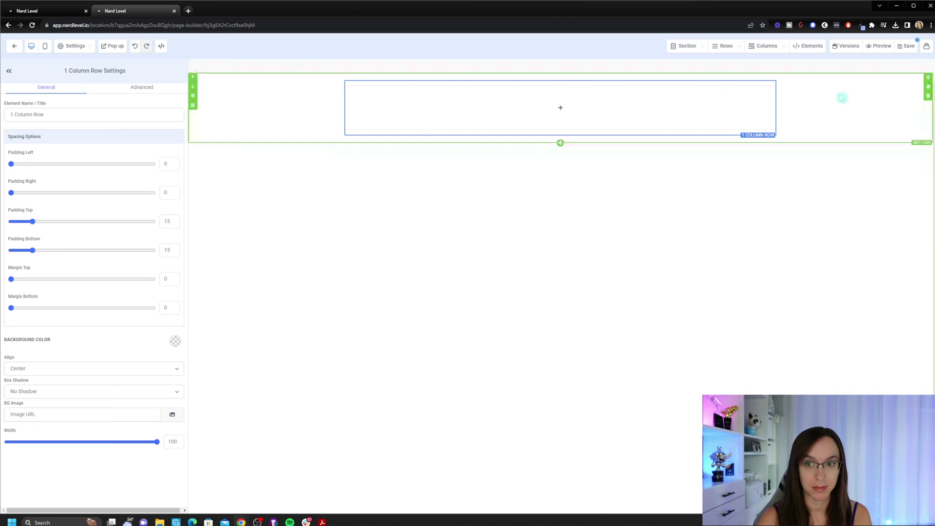
pyautogui.click(560, 107)
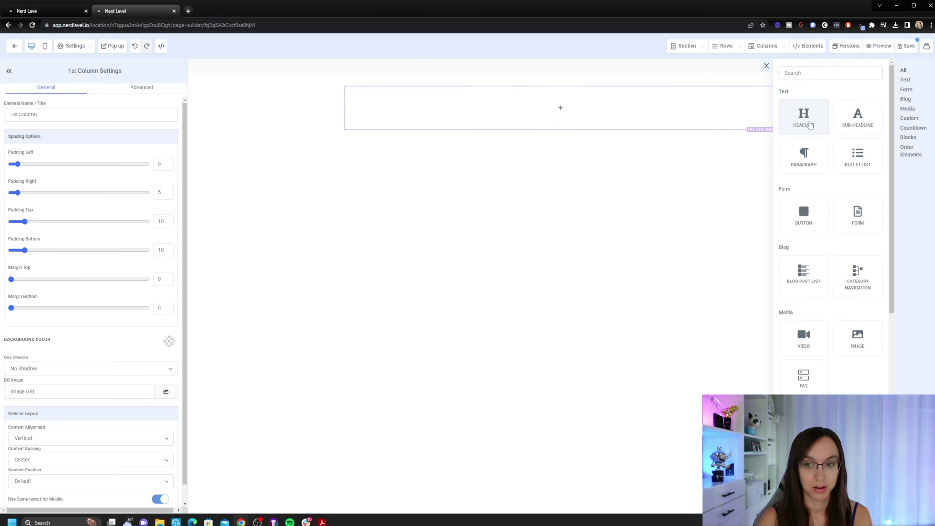
pyautogui.click(804, 156)
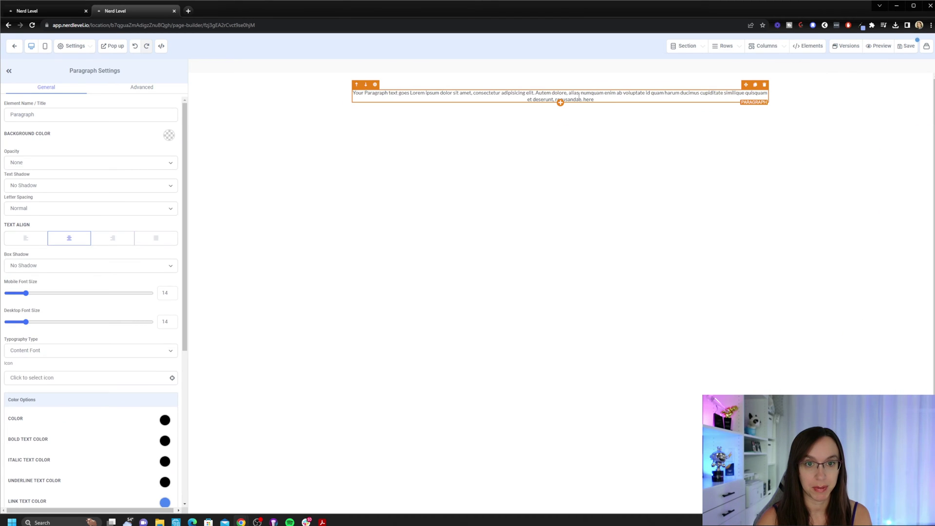
pyautogui.tripleClick(605, 97)
# Generate Witty Content AI text for 'give me 5 tips on how to move to a farm off grid' and insert variation 1.
pyautogui.click(665, 65)
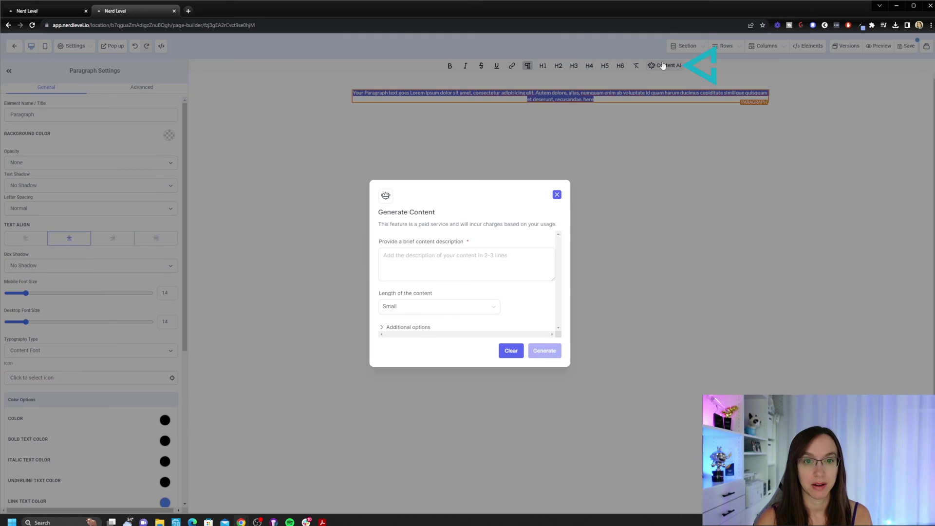
pyautogui.click(474, 263)
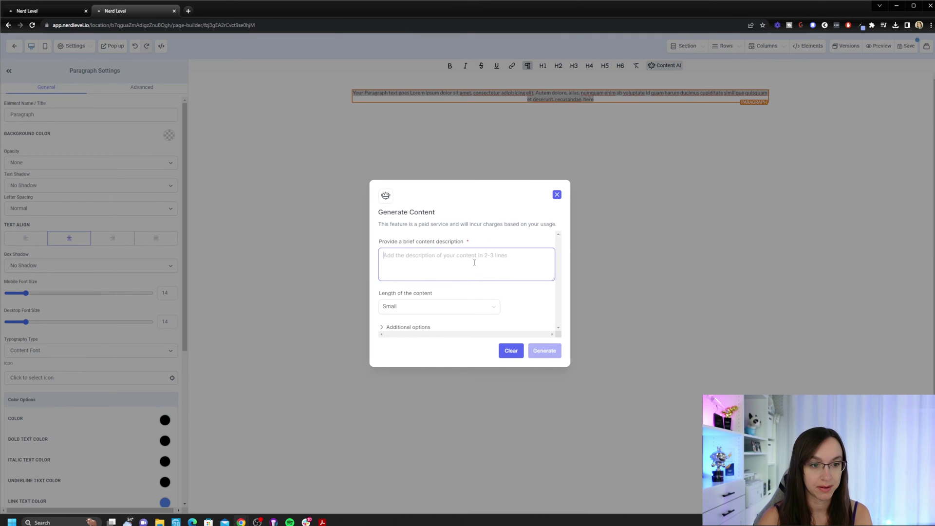
pyautogui.write('give me 5 tips on how to move to a farm of')
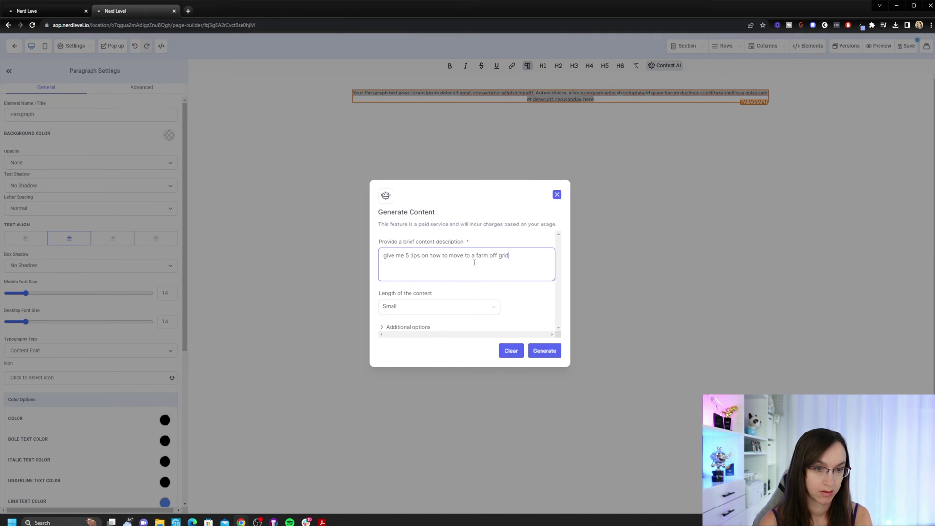
pyautogui.write('f grid')
pyautogui.click(389, 328)
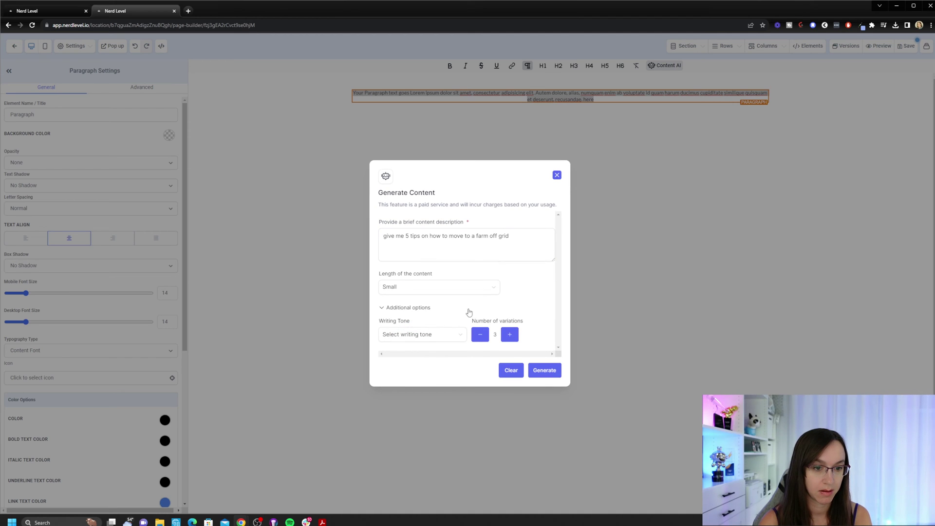
pyautogui.click(432, 337)
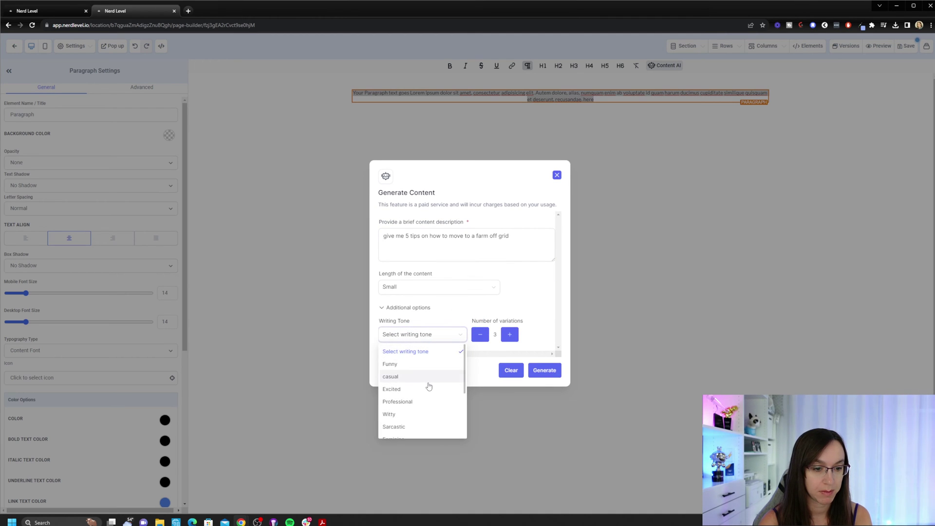
pyautogui.click(430, 385)
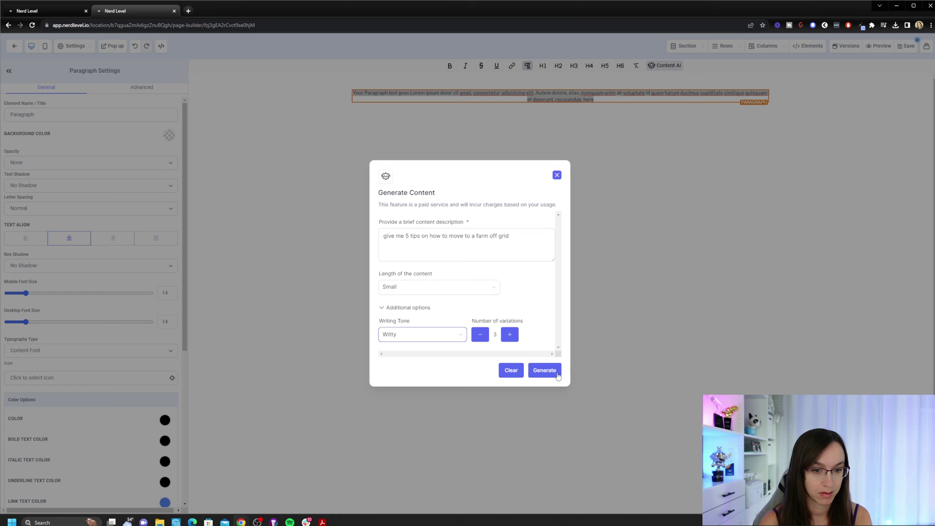
pyautogui.click(557, 374)
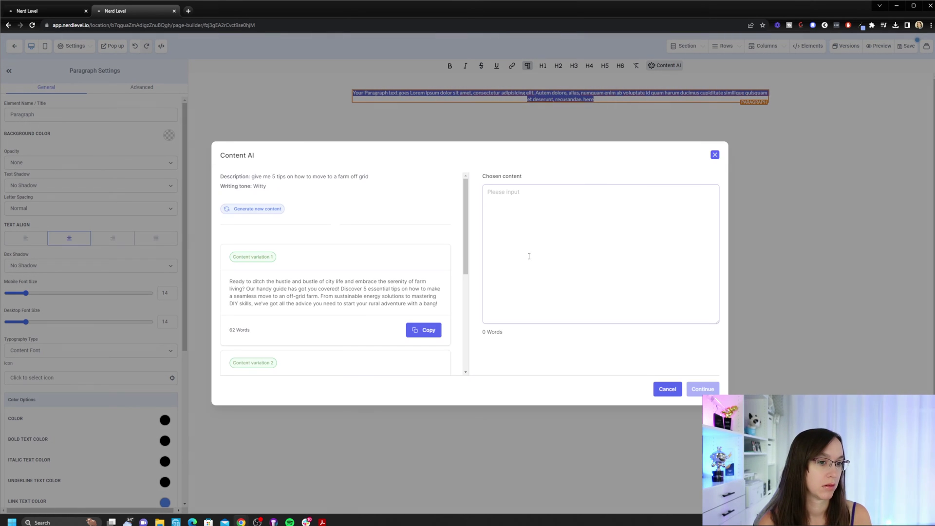
pyautogui.scroll(-1, 388, 291)
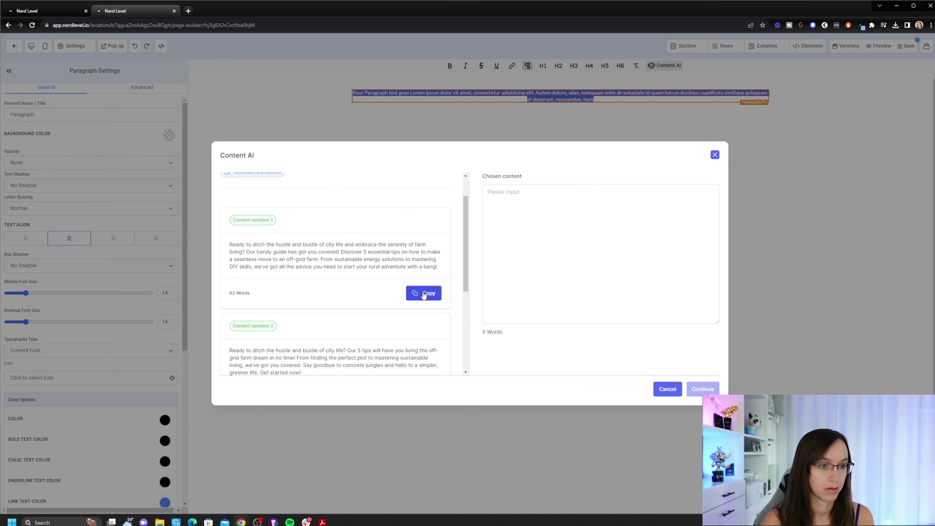
pyautogui.click(424, 293)
pyautogui.click(704, 389)
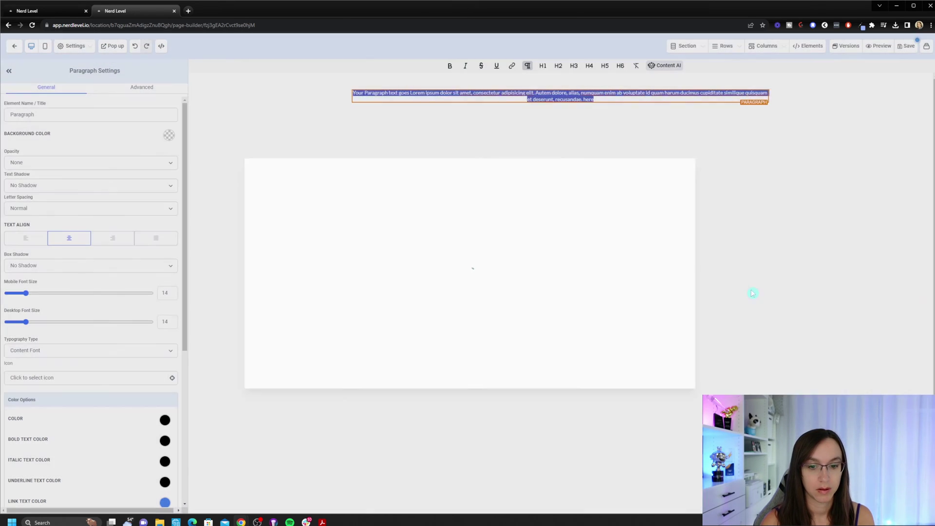
# Add a Headline element, move it above the paragraph, and select its placeholder text.
pyautogui.click(561, 104)
pyautogui.click(804, 118)
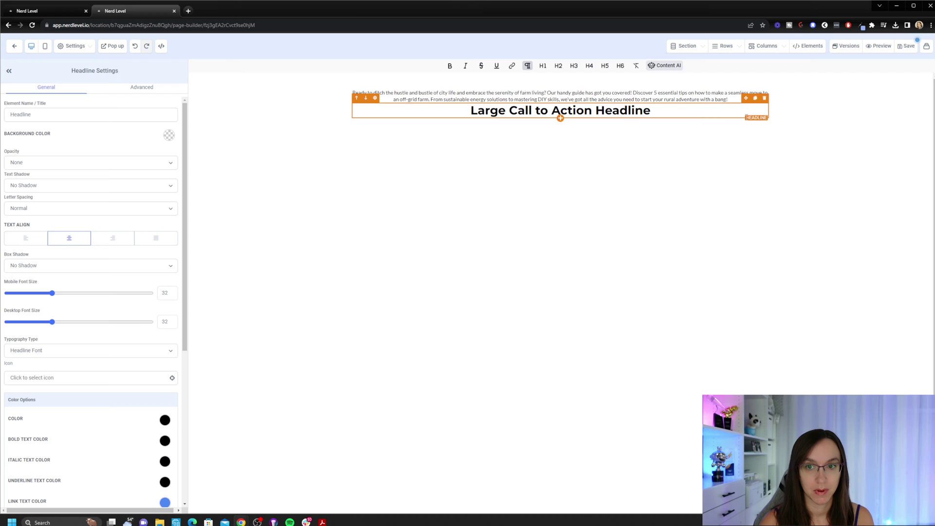
pyautogui.click(357, 99)
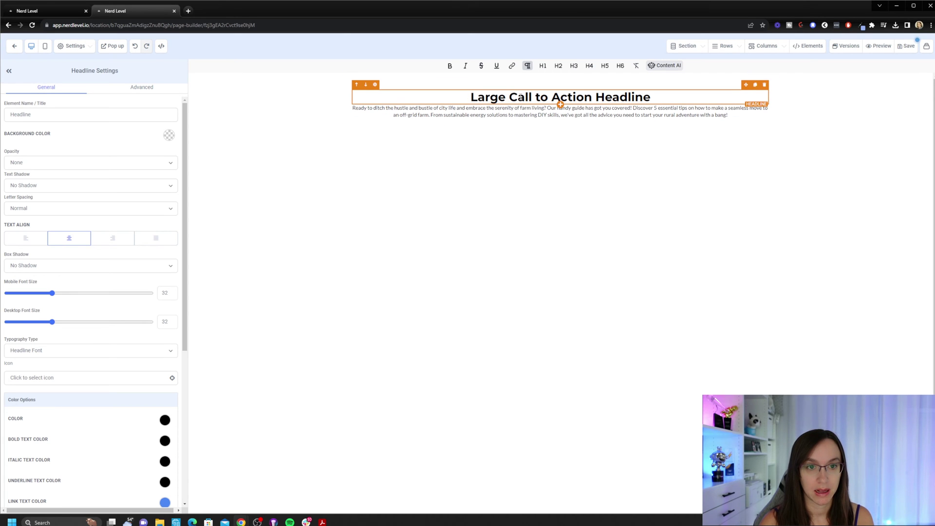
pyautogui.tripleClick(573, 97)
# Generate a Witty headline from 'provide a catchy headline for moving off grid' and insert variation 1.
pyautogui.click(667, 67)
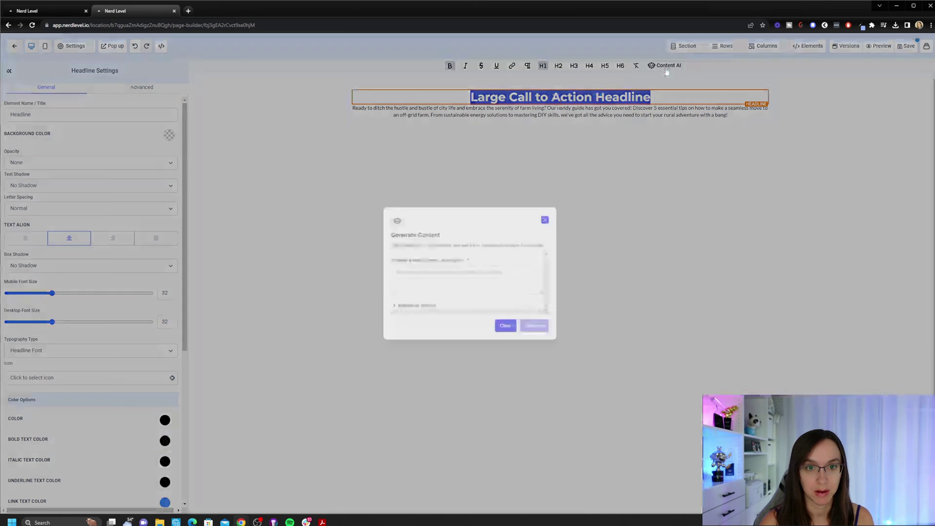
pyautogui.click(472, 275)
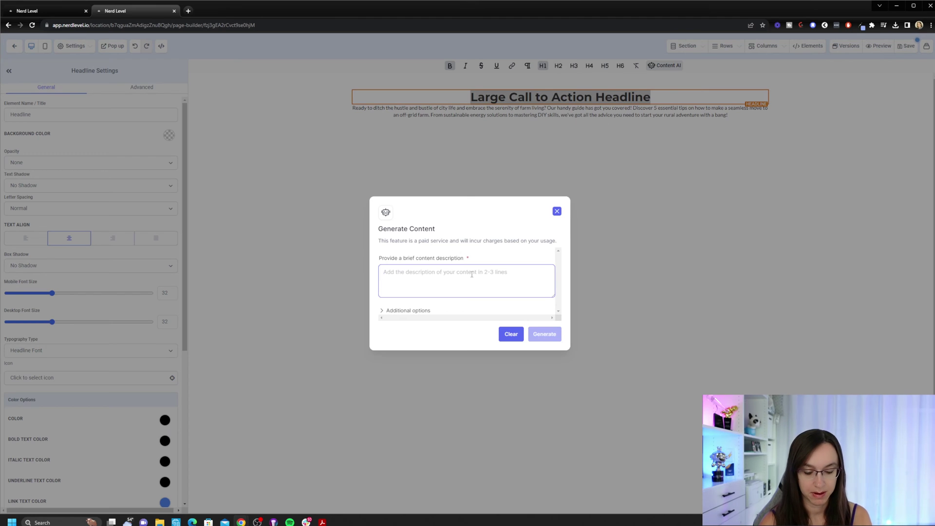
pyautogui.write('provide a catchy headli')
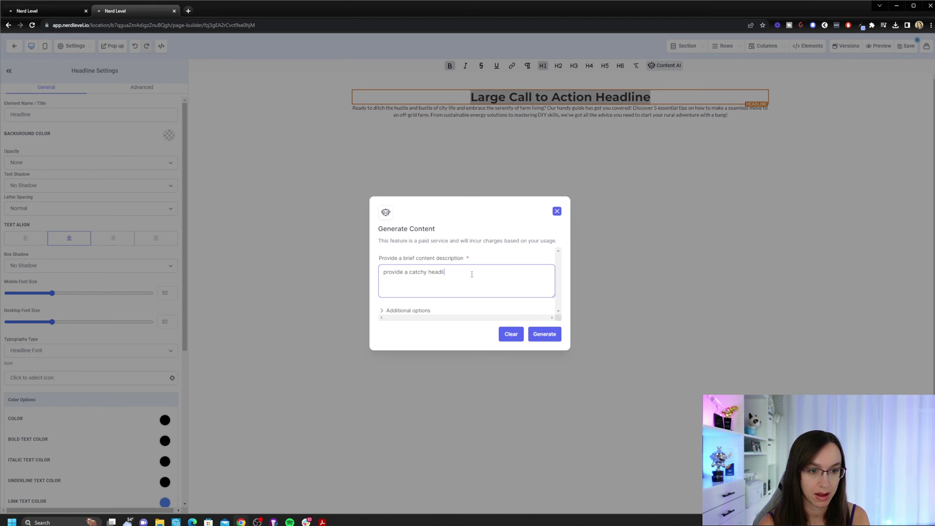
pyautogui.write('ne for moving off grid')
pyautogui.click(409, 311)
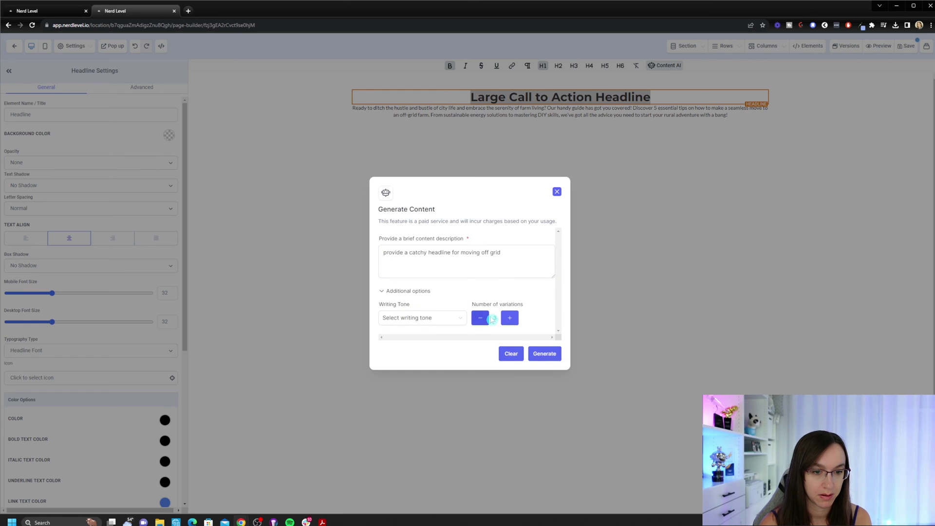
pyautogui.click(435, 325)
pyautogui.click(418, 392)
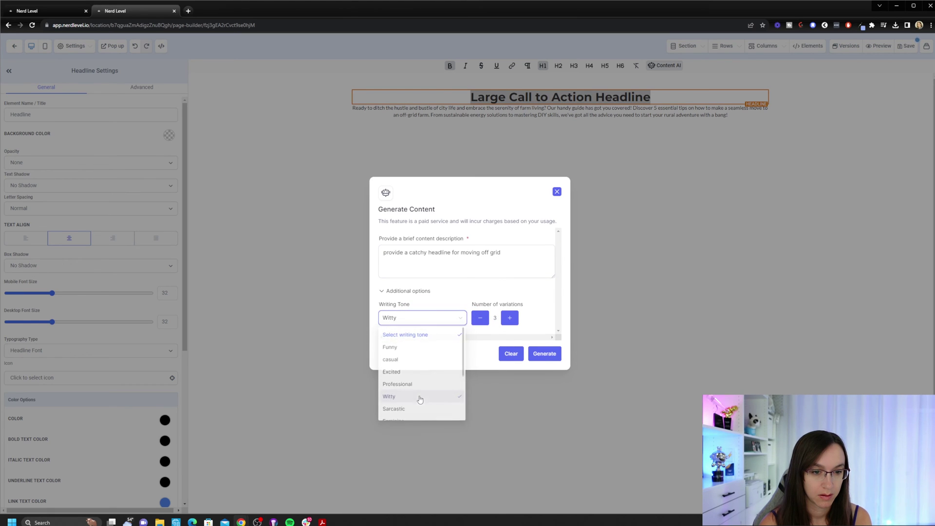
pyautogui.click(540, 354)
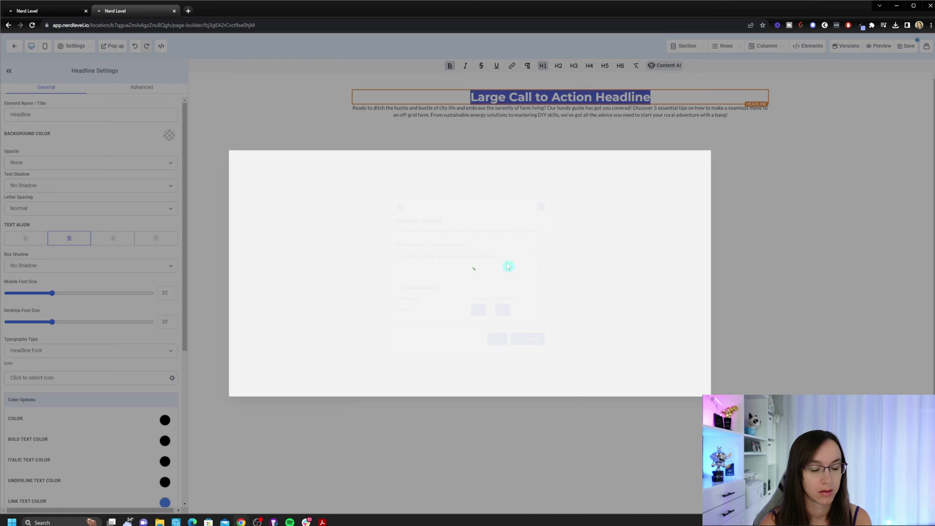
pyautogui.click(444, 271)
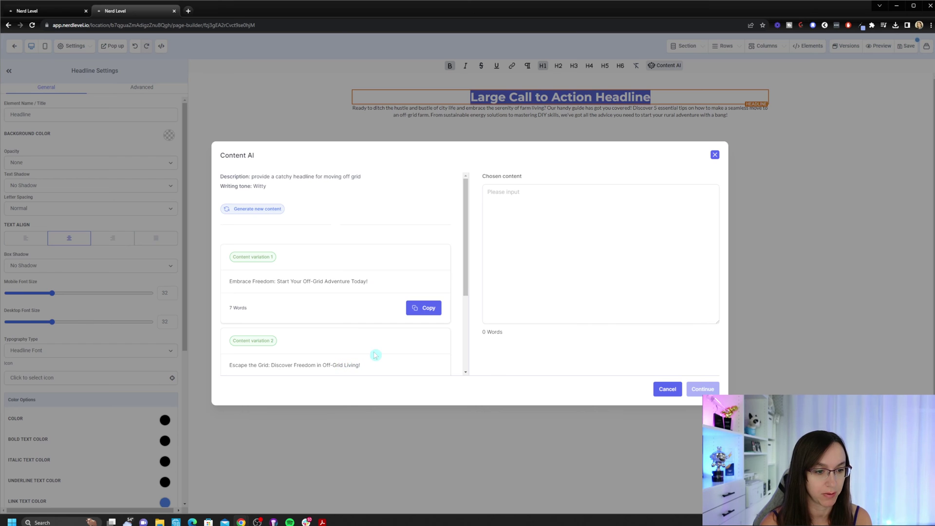
pyautogui.scroll(-3, 361, 361)
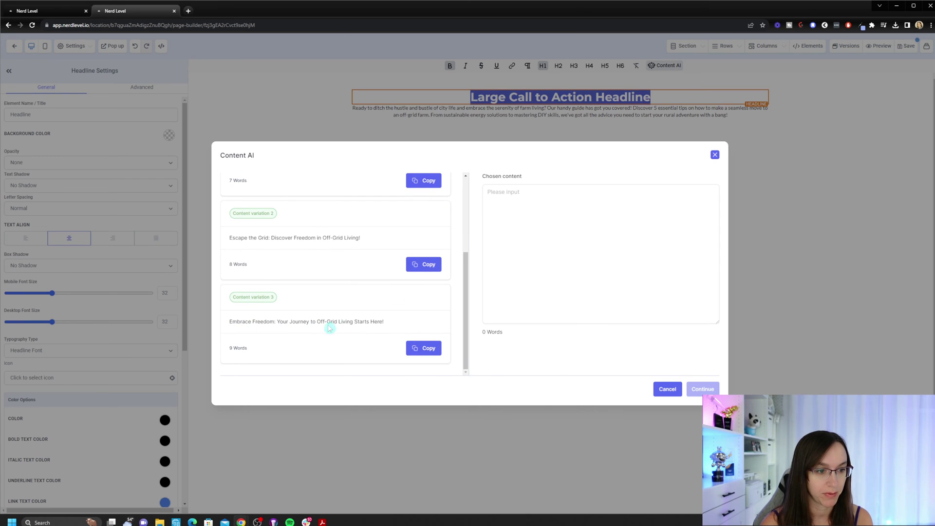
pyautogui.scroll(3, 406, 324)
pyautogui.click(423, 308)
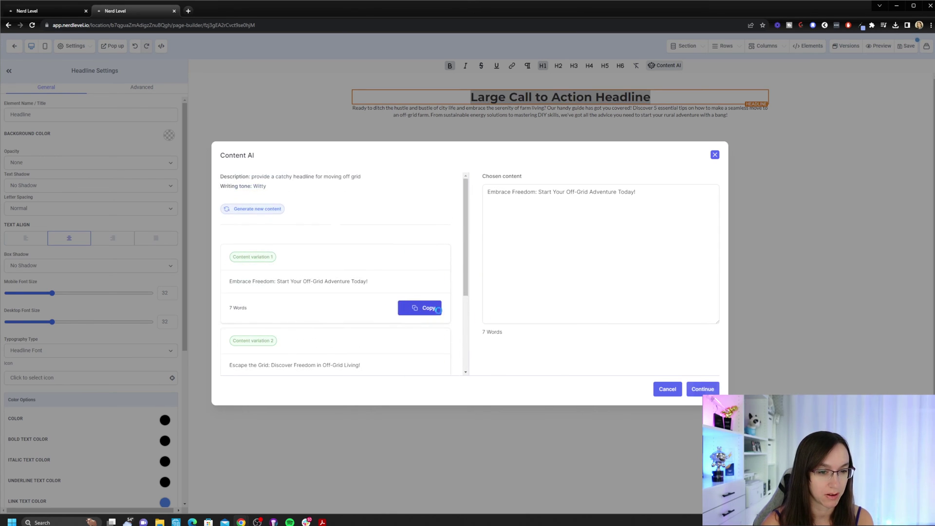
pyautogui.click(703, 388)
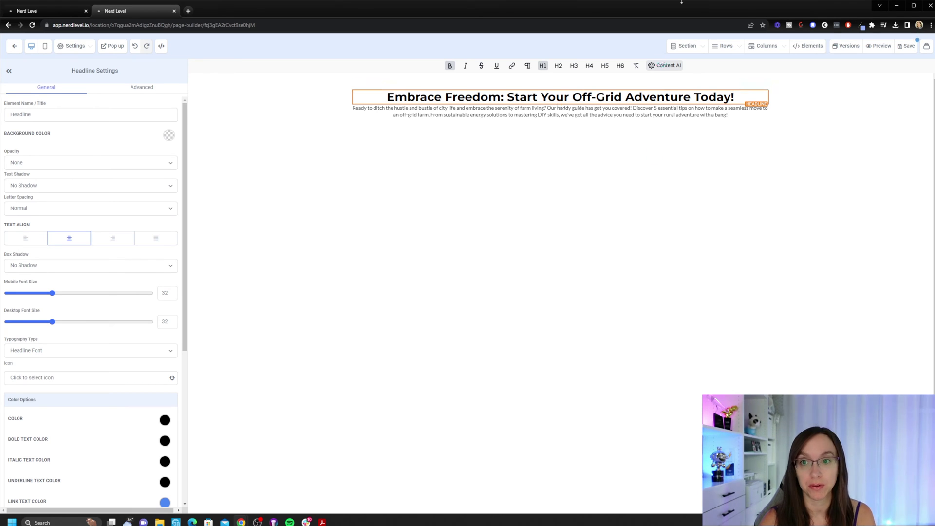
# Leave the page builder and go to Settings > Conversation AI.
pyautogui.click(11, 44)
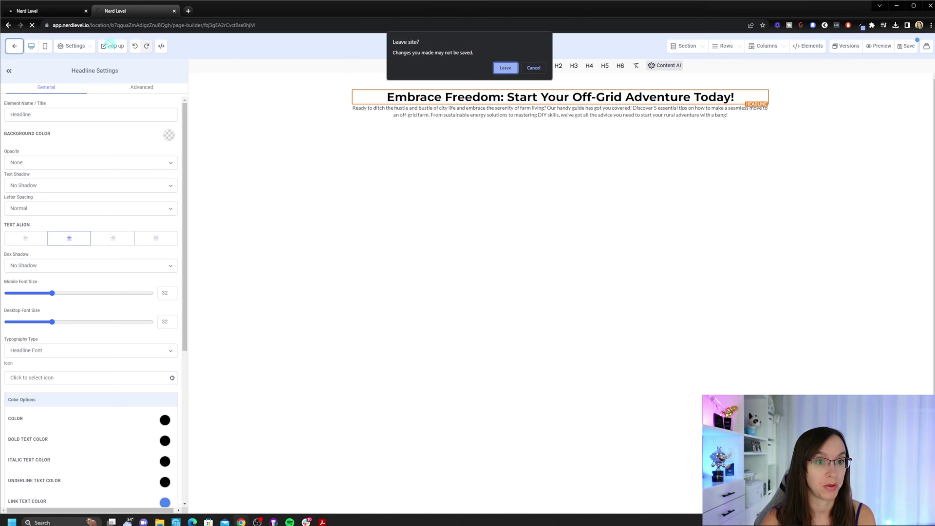
pyautogui.click(509, 67)
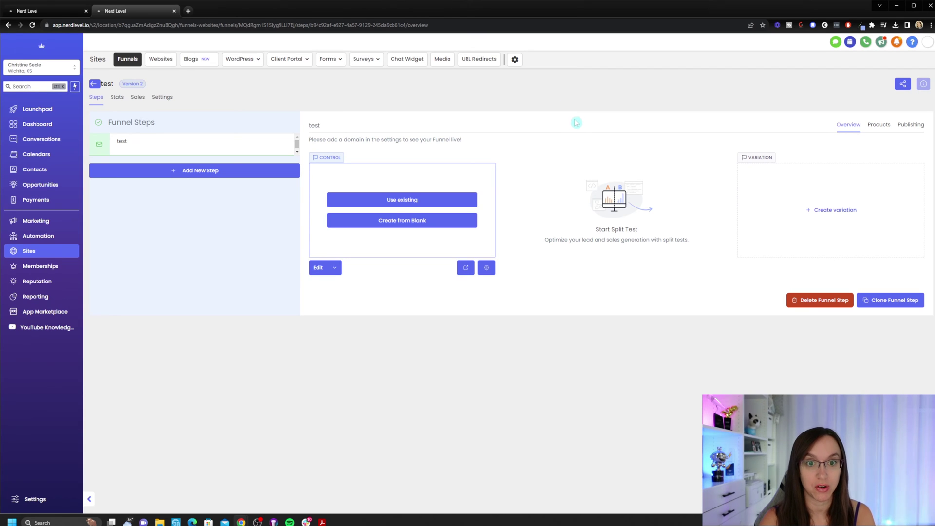
pyautogui.click(43, 500)
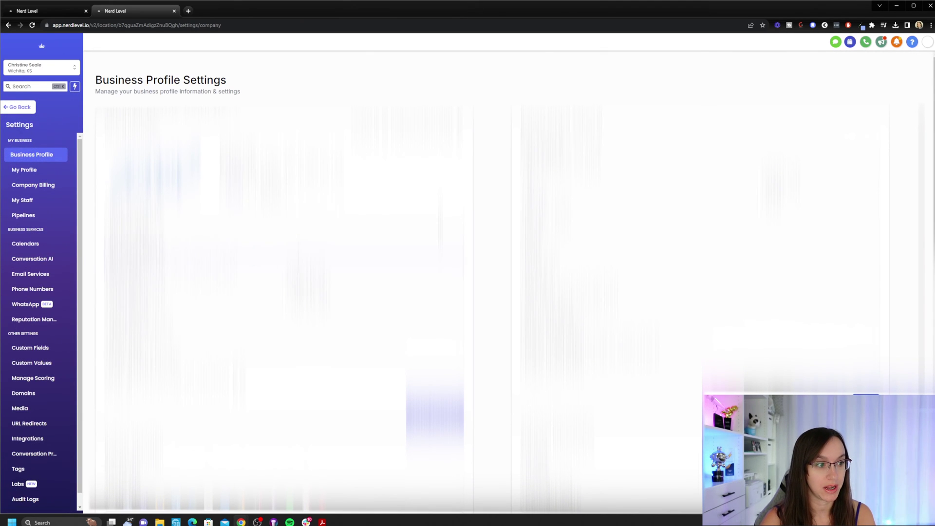
pyautogui.click(32, 262)
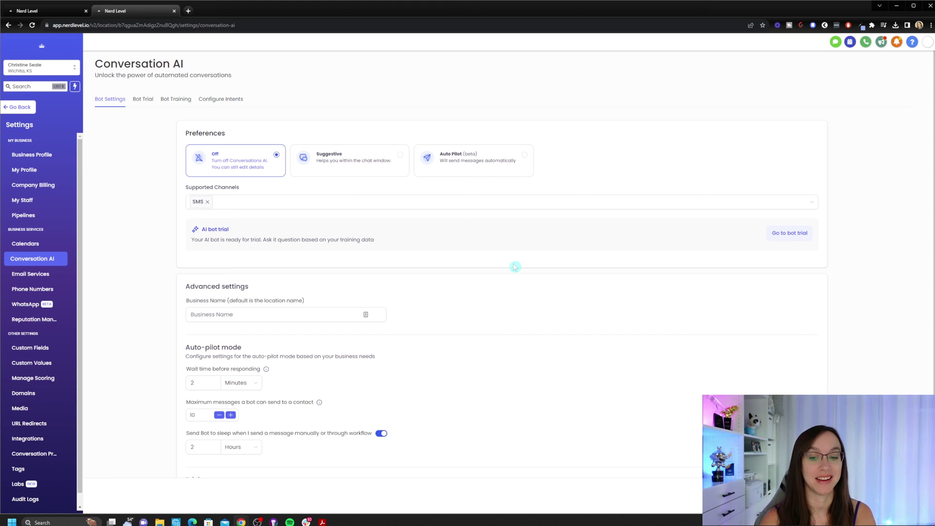
# Load the presenter's website in a new Chrome tab, then return to the Conversation AI tab.
pyautogui.click(187, 14)
pyautogui.write('chri')
pyautogui.press('Return')
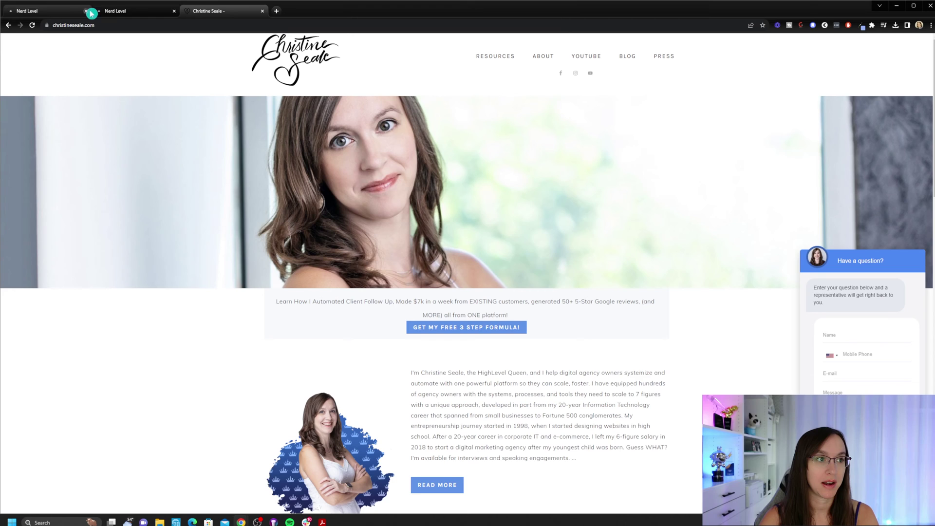
pyautogui.click(116, 10)
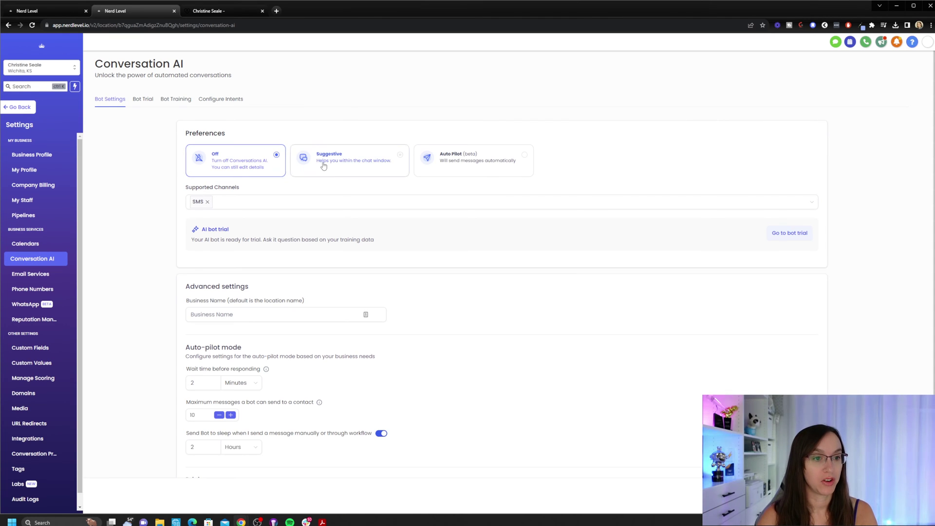
# Set the bot to Suggestive mode after briefly trying Auto Pilot.
pyautogui.click(365, 173)
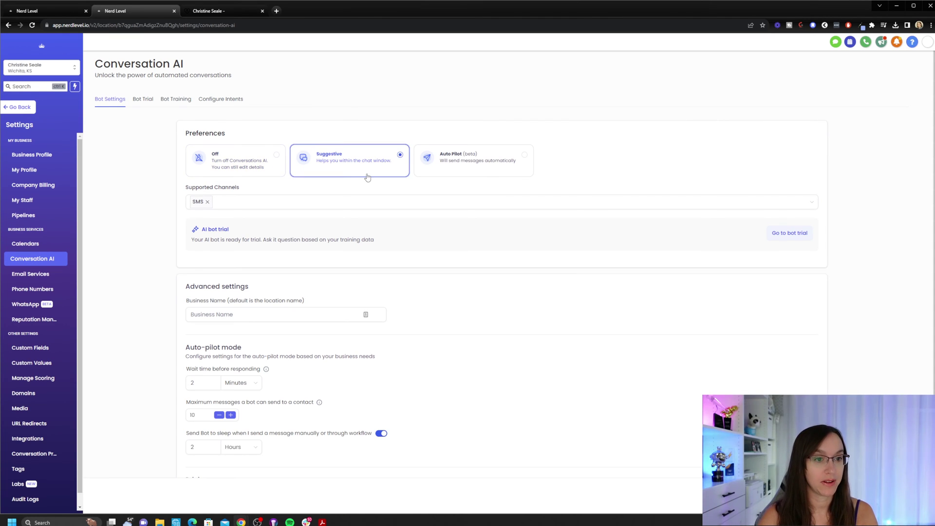
pyautogui.click(456, 166)
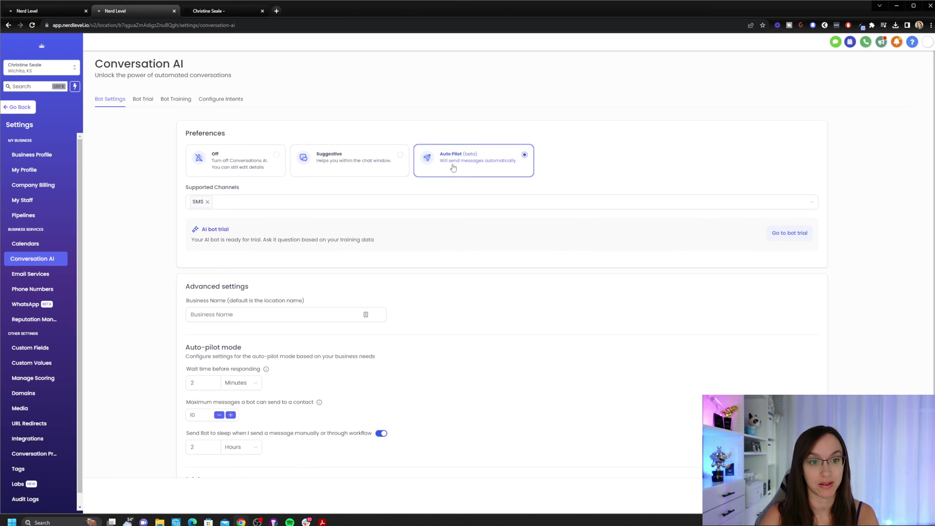
pyautogui.click(363, 174)
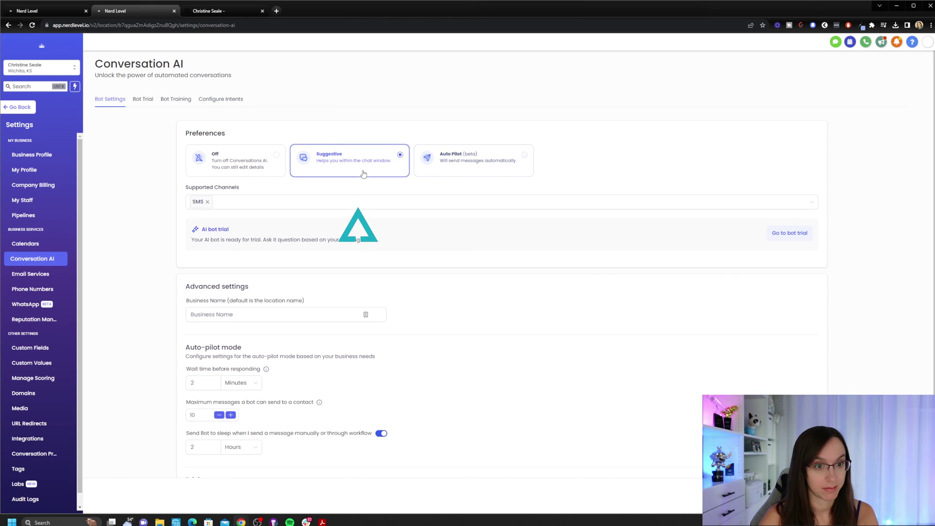
# Add Instagram, Facebook and Chat Widget (SMS chat) as supported channels, then highlight the trial note.
pyautogui.click(324, 203)
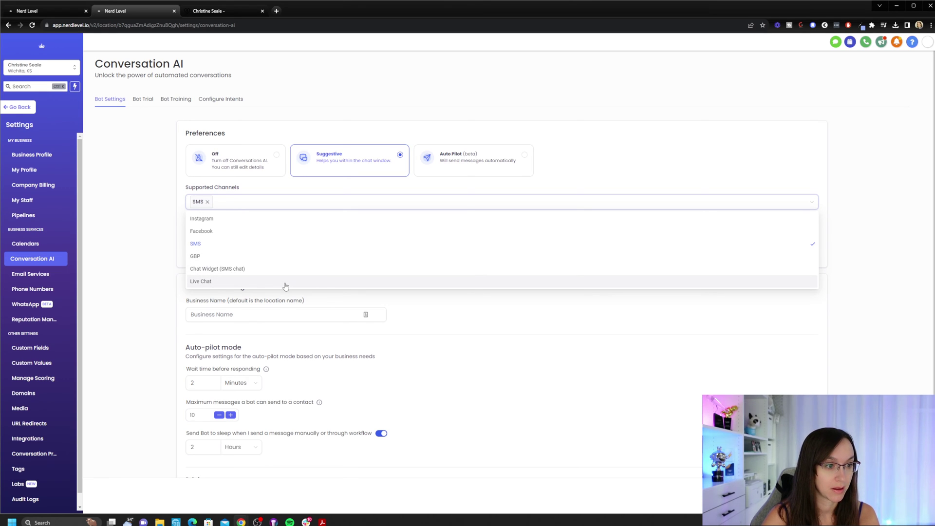
pyautogui.click(287, 218)
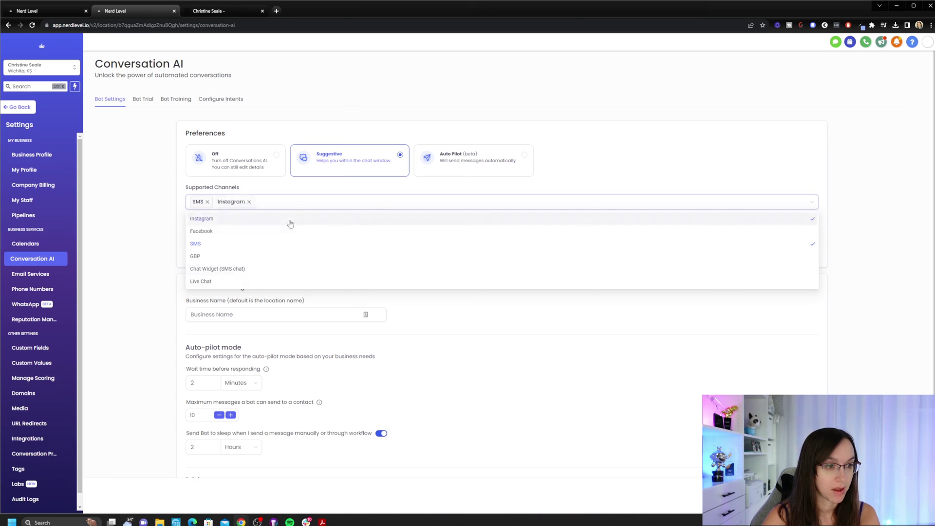
pyautogui.click(268, 231)
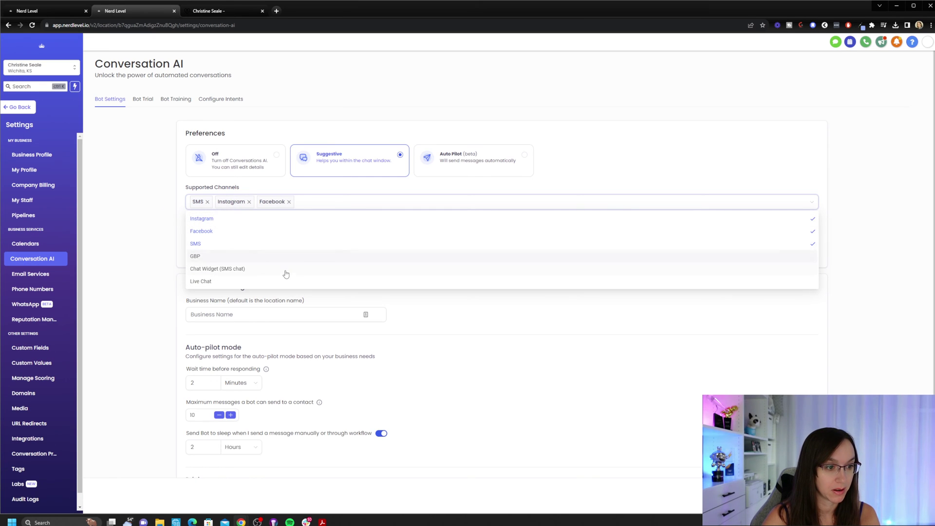
pyautogui.click(307, 276)
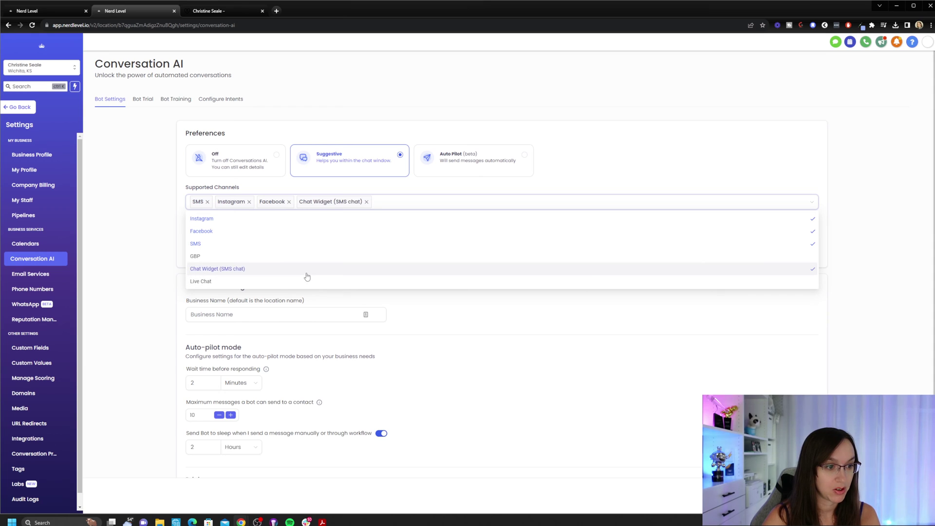
pyautogui.click(150, 233)
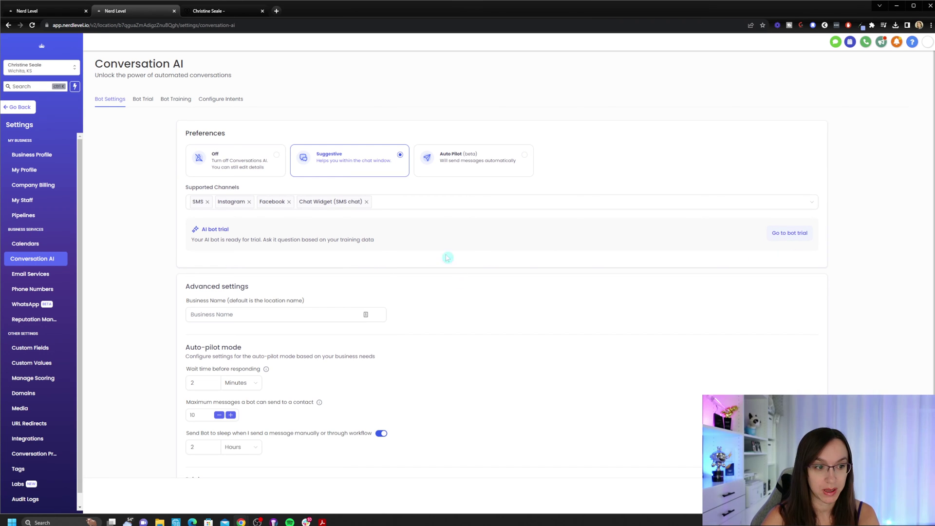
pyautogui.moveTo(200, 228); pyautogui.dragTo(399, 246)
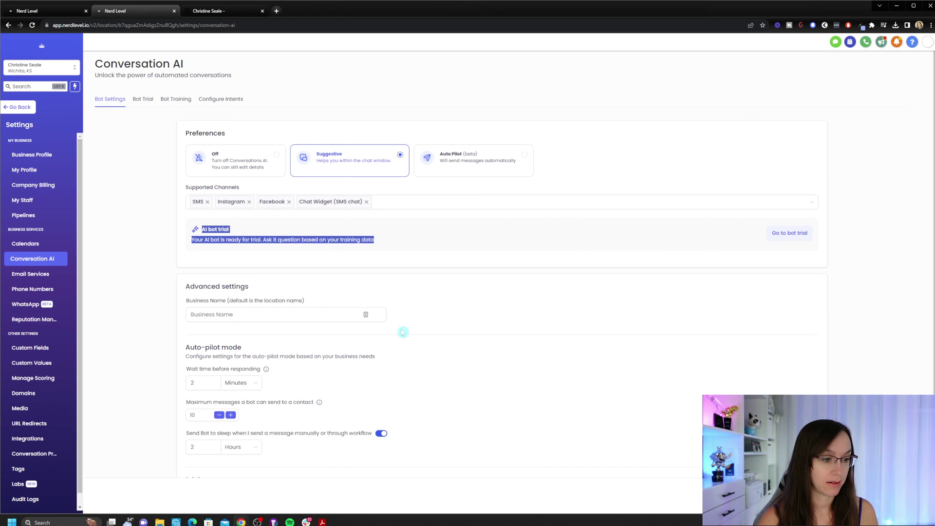
# Paste the owner's name into the bot's Business Name field.
pyautogui.scroll(-2, 404, 331)
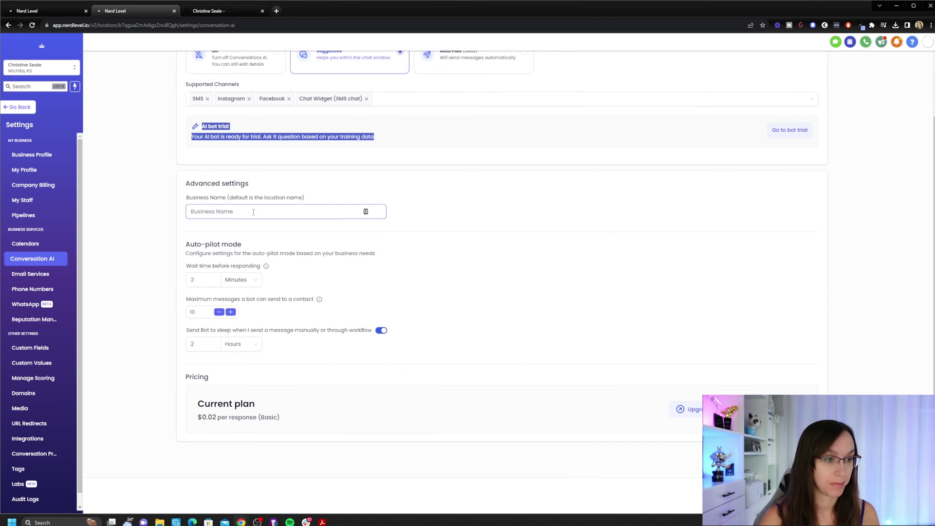
pyautogui.click(255, 211)
pyautogui.write('Christine Seale')
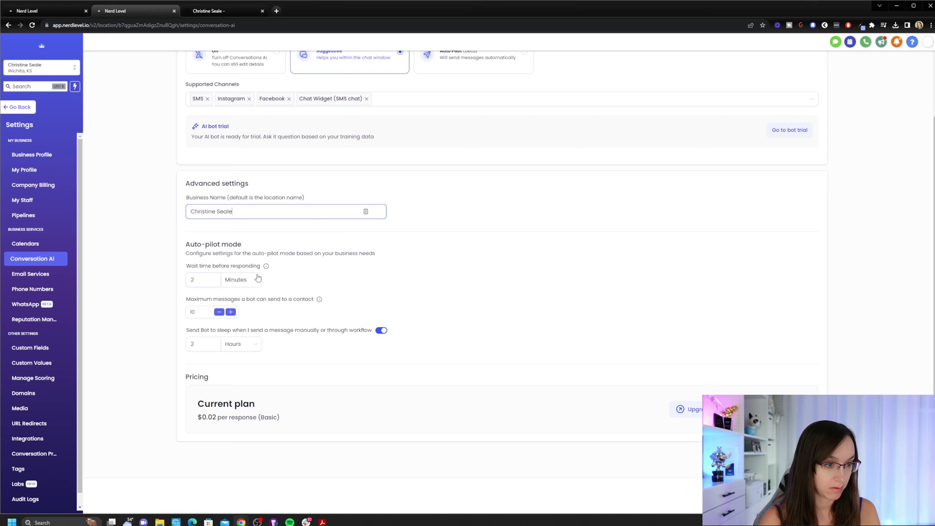
# Review the auto-pilot timings (2 minutes, 2 hours) and highlight the plan's per-response price.
pyautogui.moveTo(268, 267)
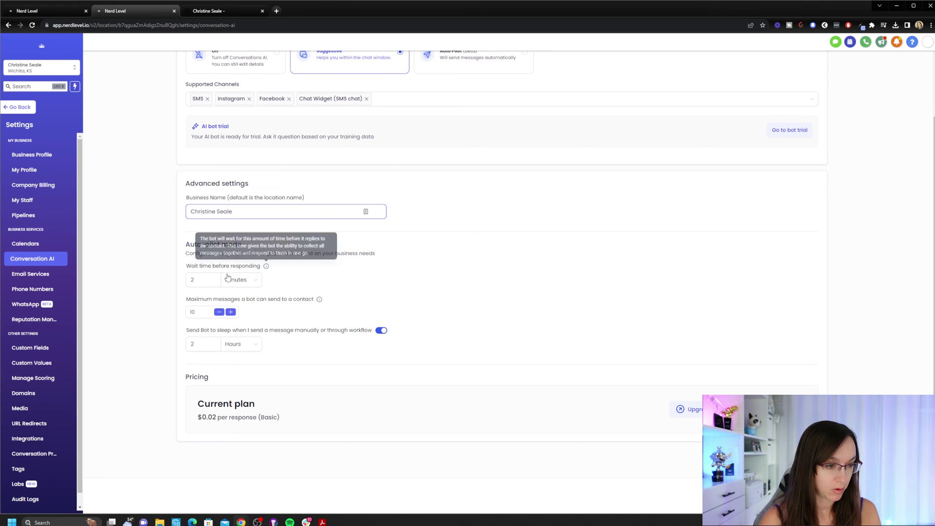
pyautogui.moveTo(319, 304)
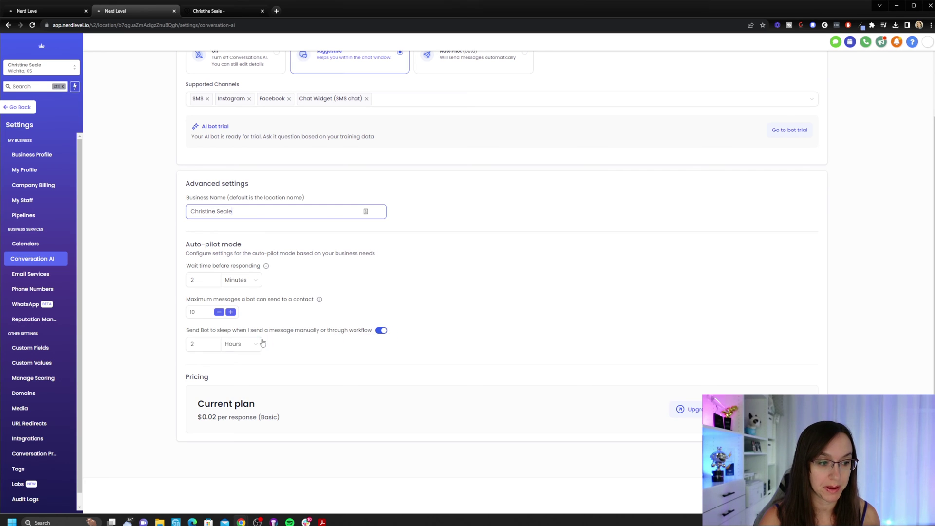
pyautogui.click(206, 346)
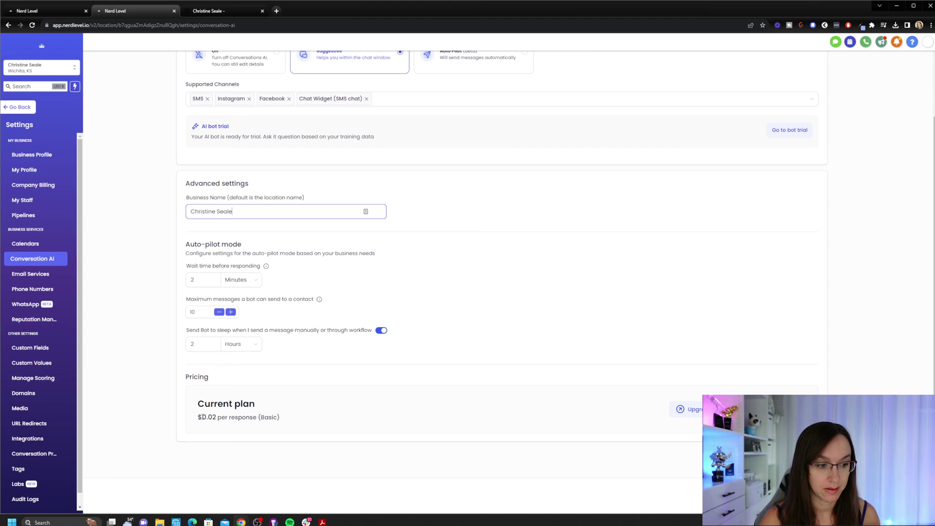
pyautogui.moveTo(199, 417); pyautogui.dragTo(610, 413)
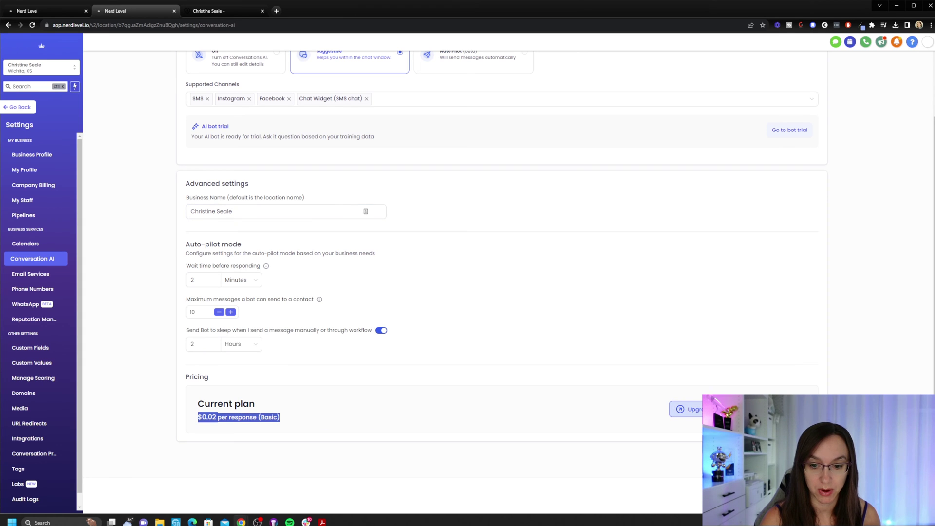
pyautogui.scroll(3, 844, 388)
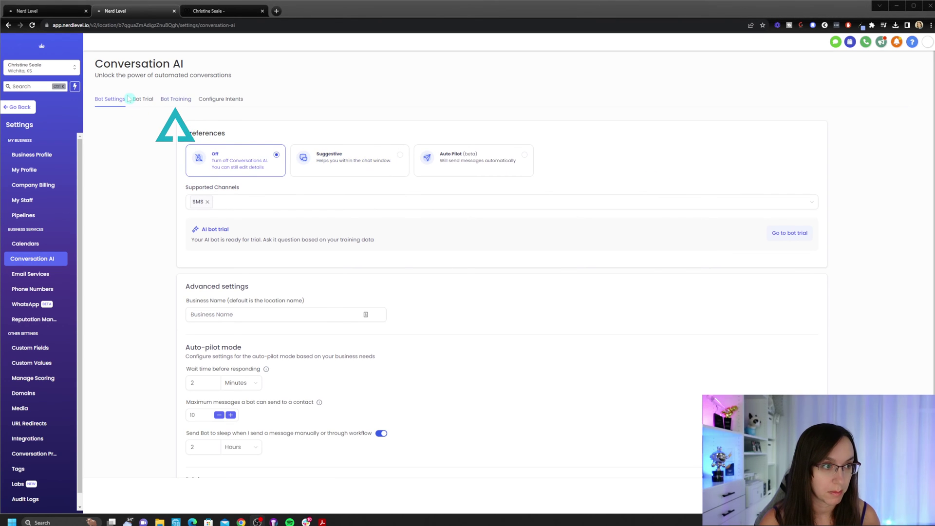
# Crawl the presenter's website into Bot Training and add a blank Q&A entry.
pyautogui.click(176, 99)
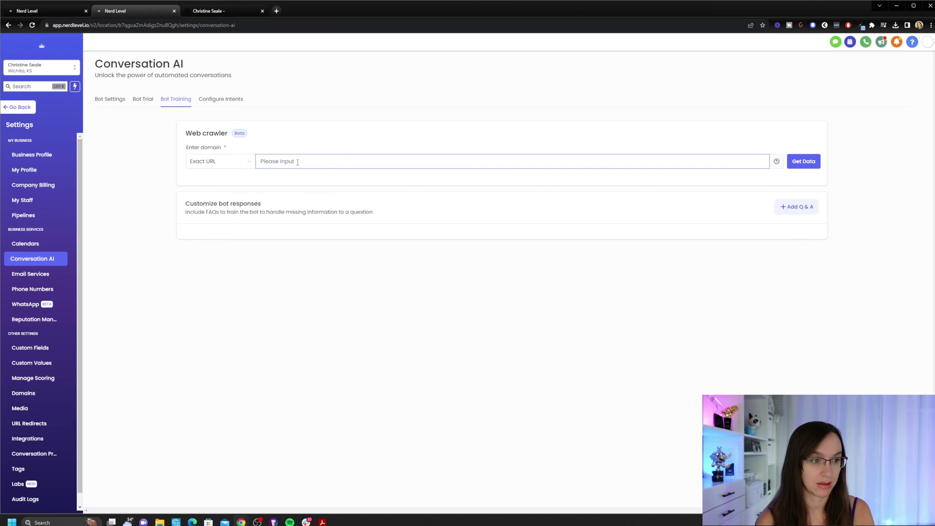
pyautogui.write('www.christineseale.com')
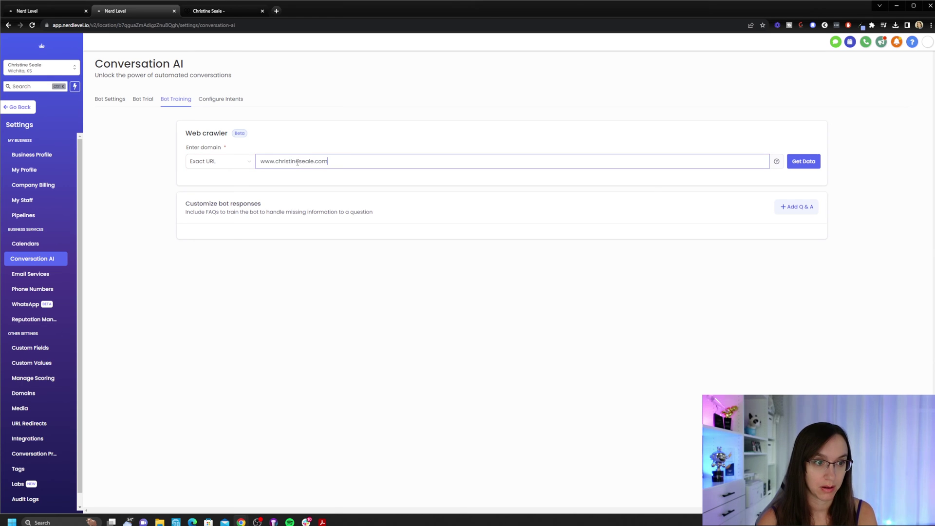
pyautogui.click(799, 166)
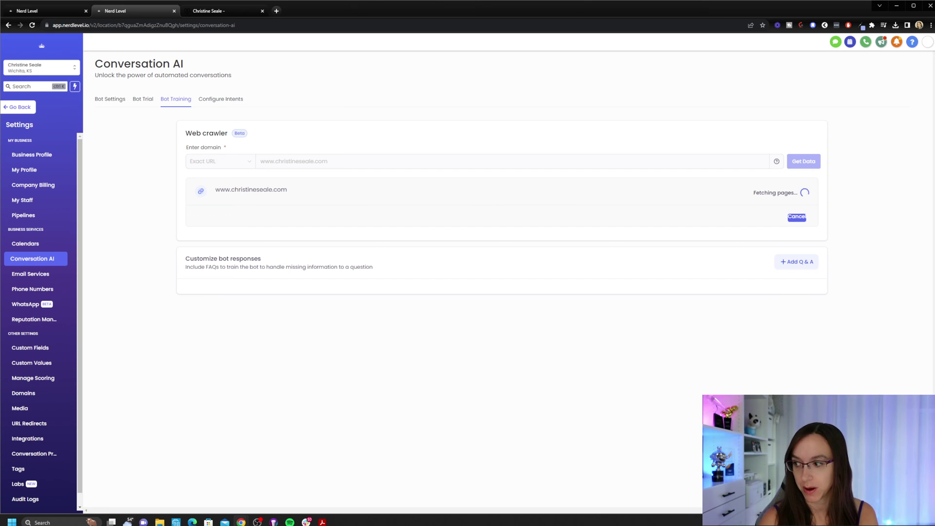
pyautogui.click(797, 292)
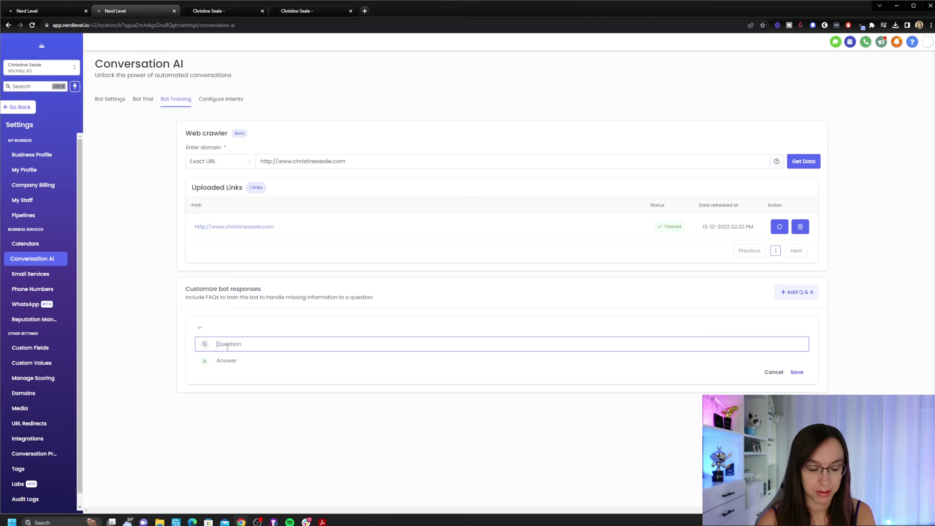
# Save an affiliate-bonus FAQ answered 'Use my affiliate link when signing up or upgrading…'.
pyautogui.write('How')
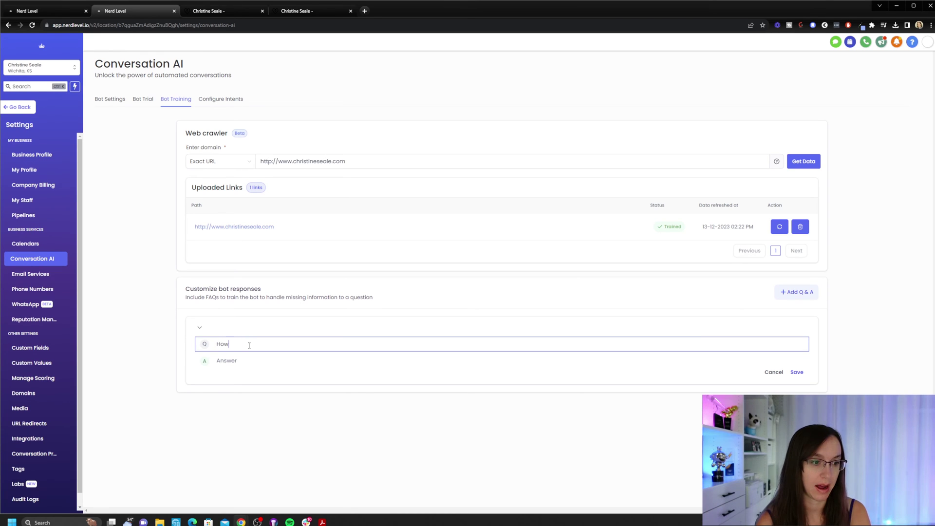
pyautogui.write(' do i get your affil')
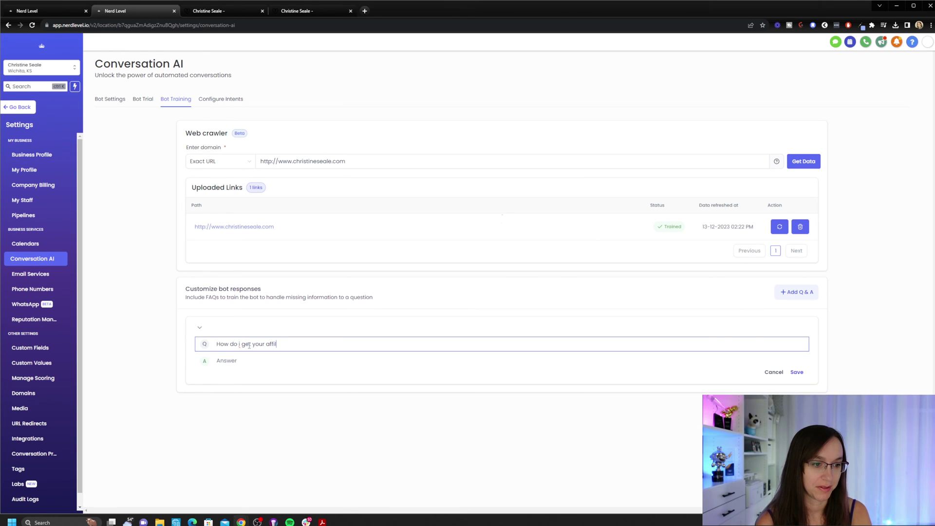
pyautogui.write('iate bonuses?')
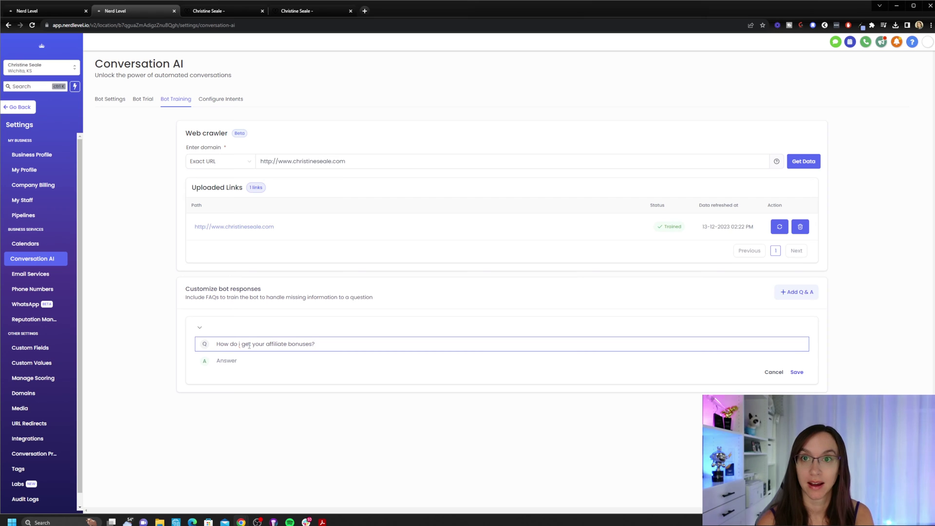
pyautogui.click(801, 376)
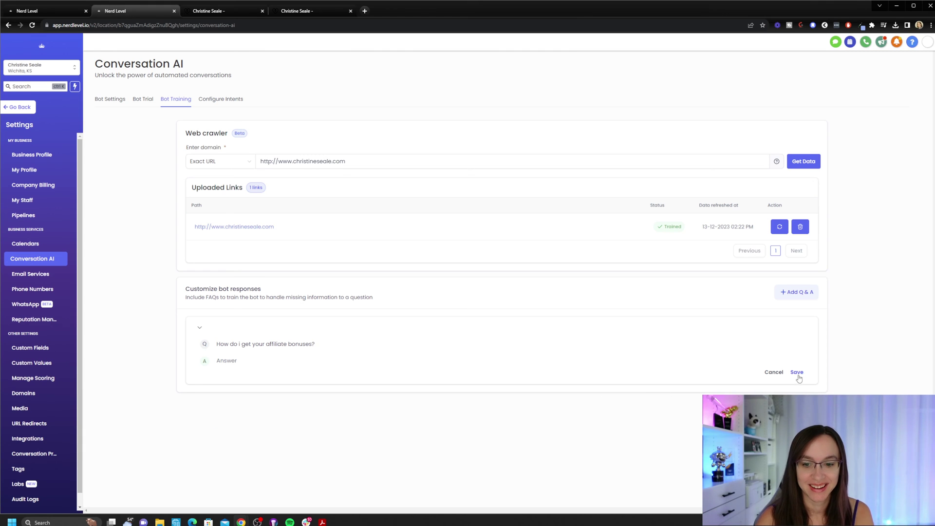
pyautogui.click(799, 374)
pyautogui.click(253, 361)
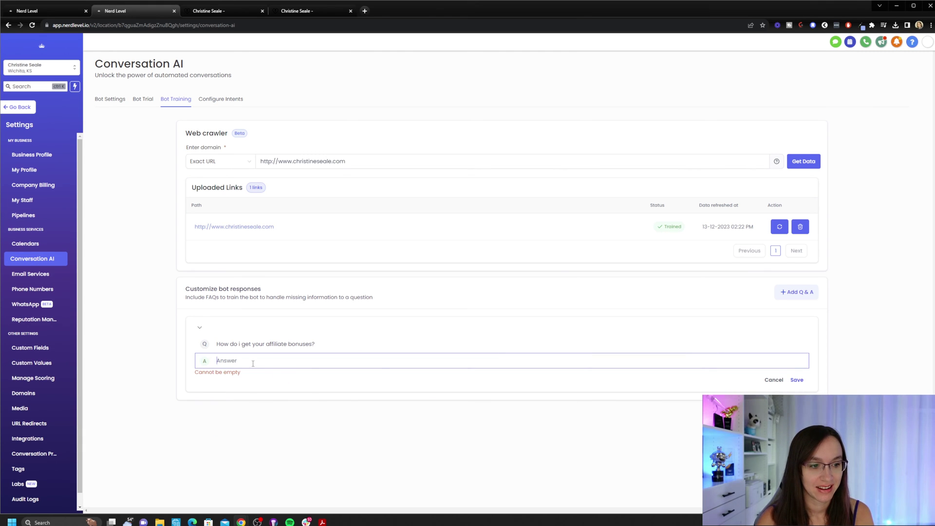
pyautogui.write('Us')
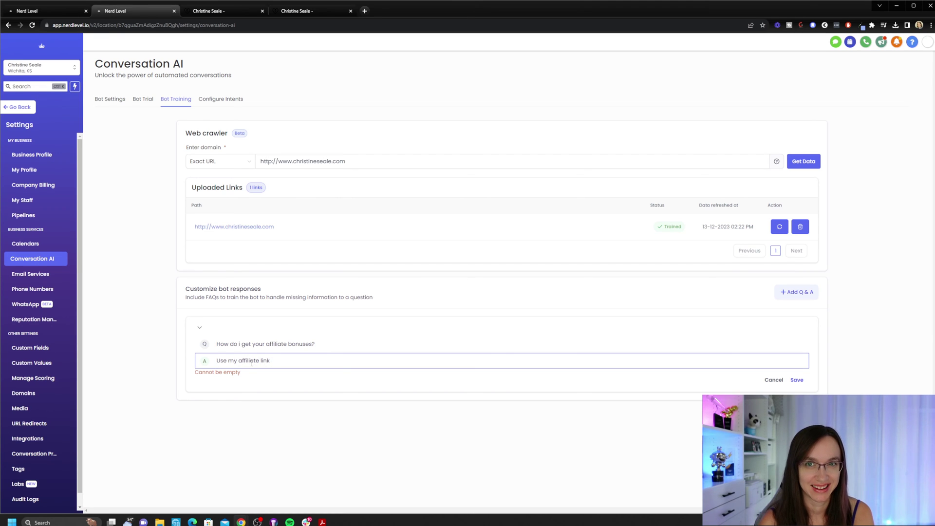
pyautogui.write('e my affiliate link when signing up ')
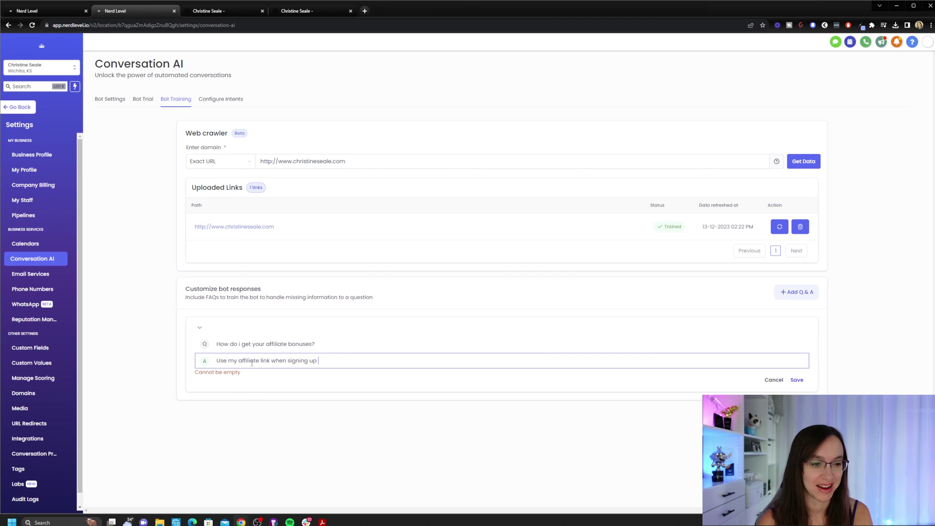
pyautogui.write('or upgrading')
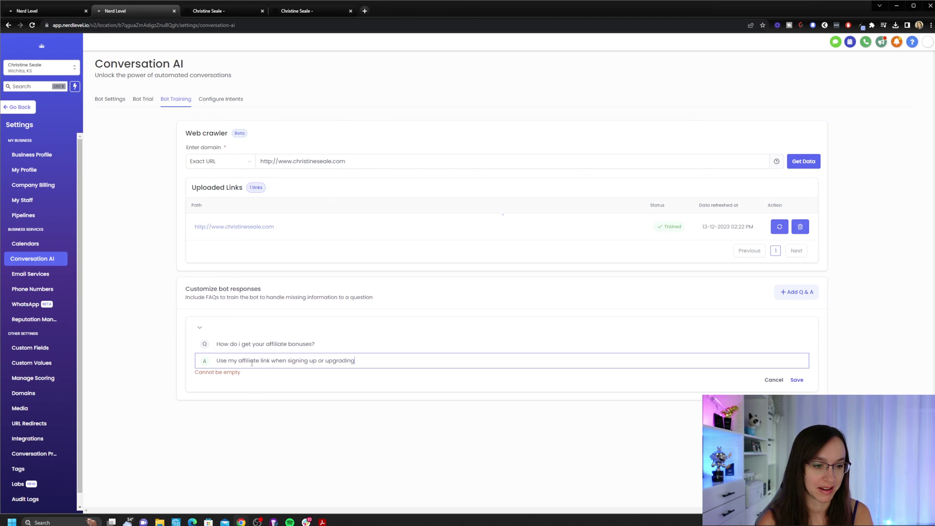
pyautogui.write('. You also ge')
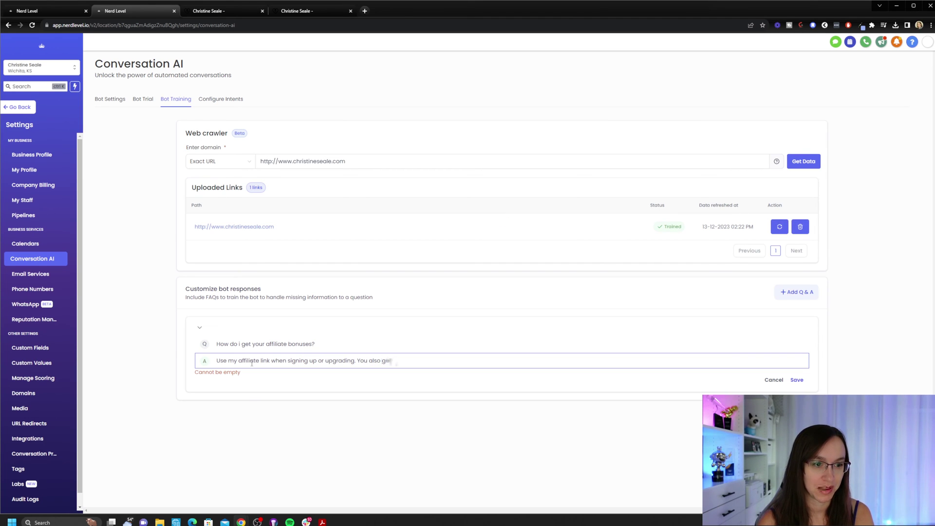
pyautogui.write('t access to my bon')
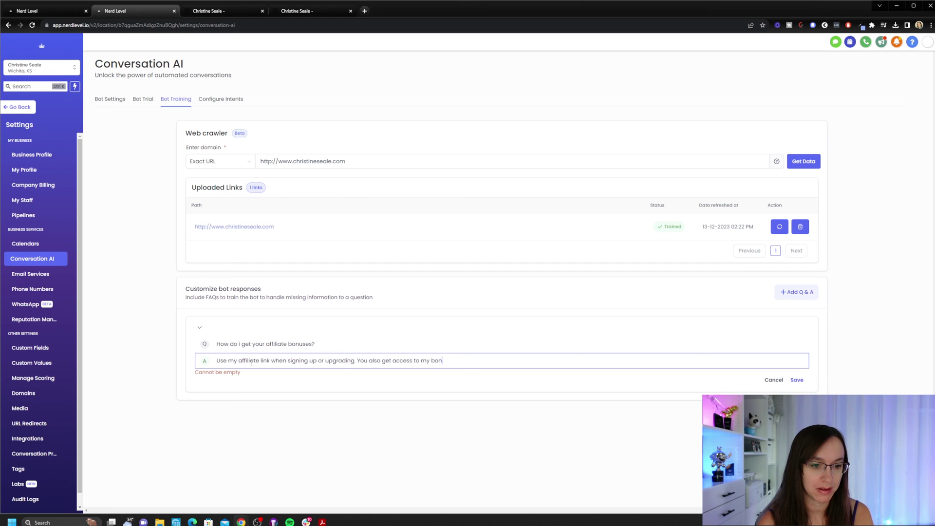
pyautogui.write('uses!')
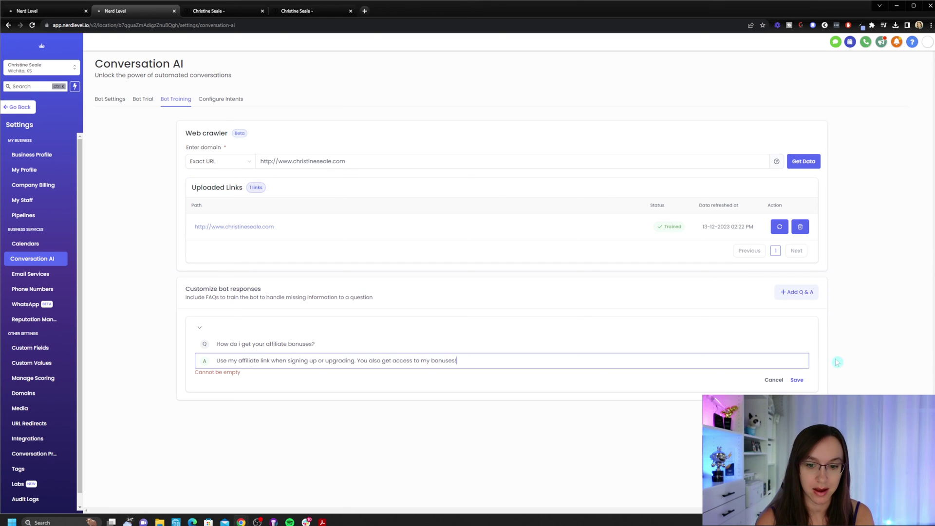
pyautogui.click(797, 380)
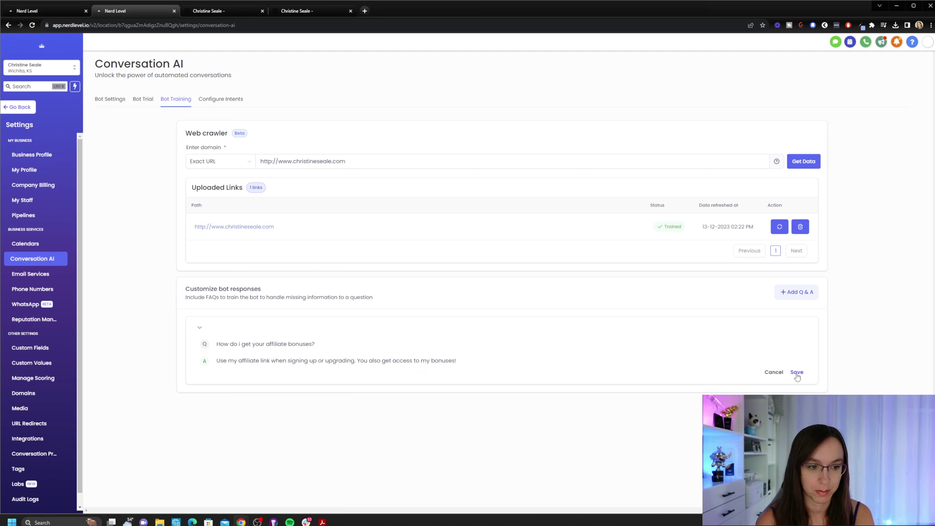
pyautogui.click(797, 372)
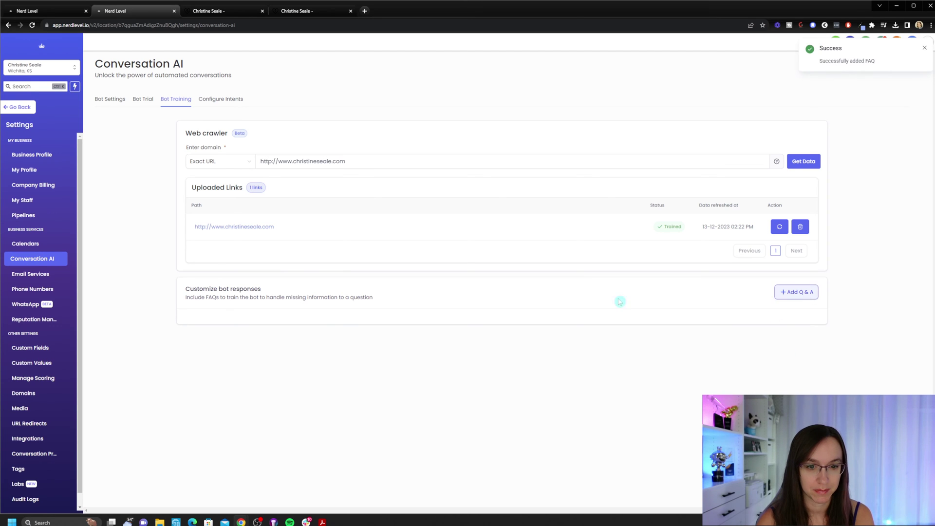
pyautogui.doubleClick(319, 298)
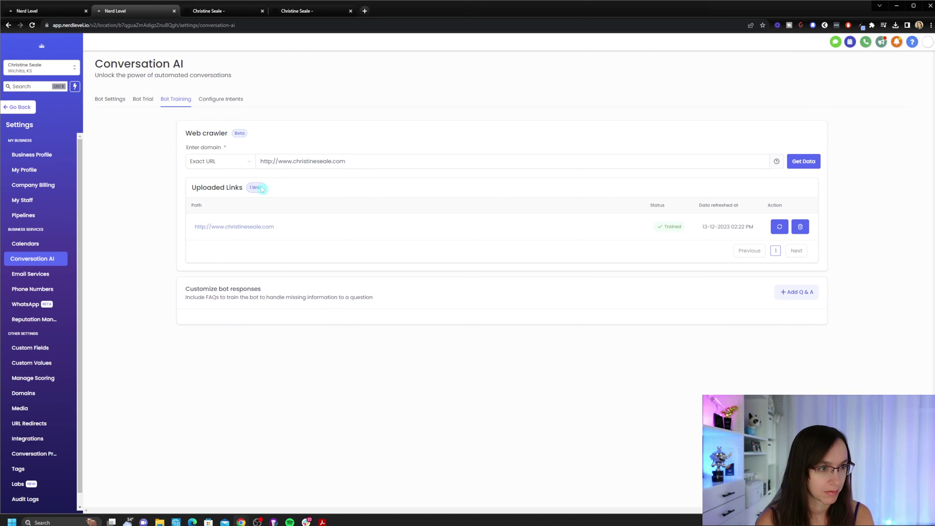
# Choose the collaboration calendar for Appointment Booking, then leave booking disabled without flow questions.
pyautogui.click(227, 101)
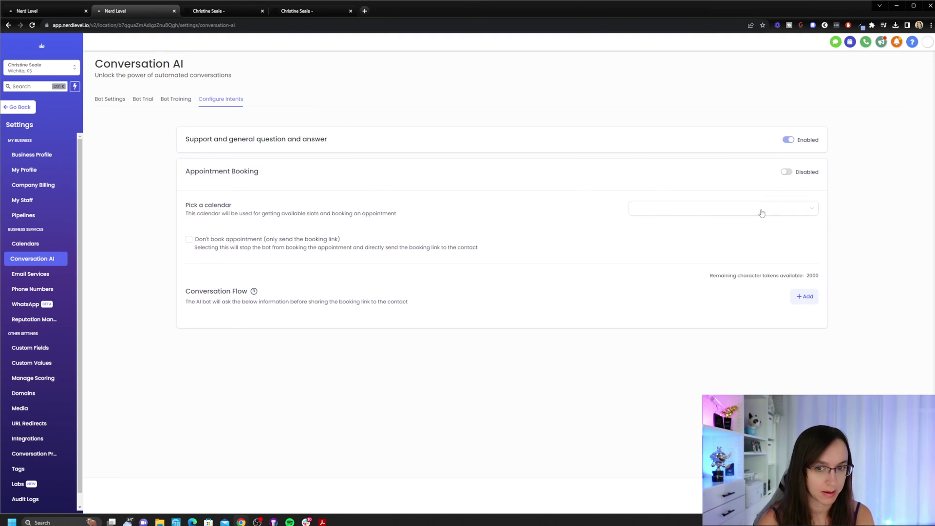
pyautogui.click(788, 172)
pyautogui.click(726, 215)
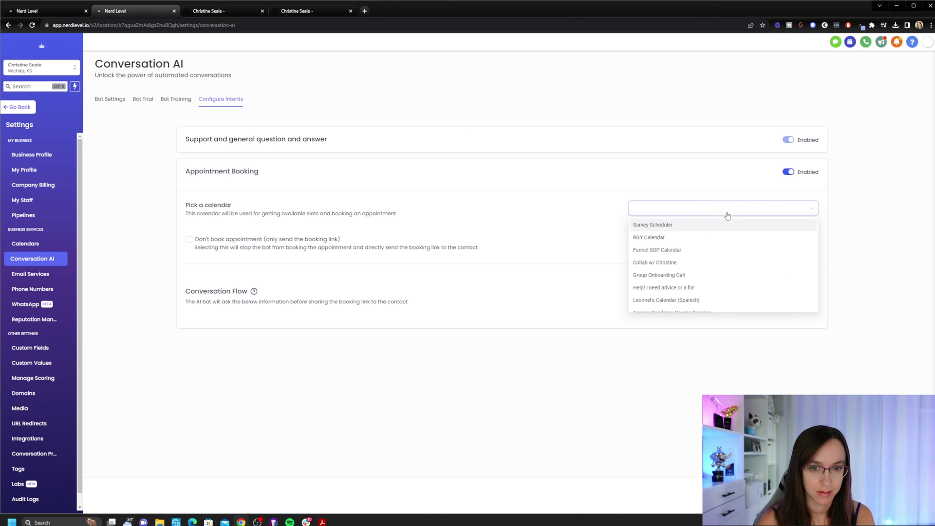
pyautogui.click(720, 264)
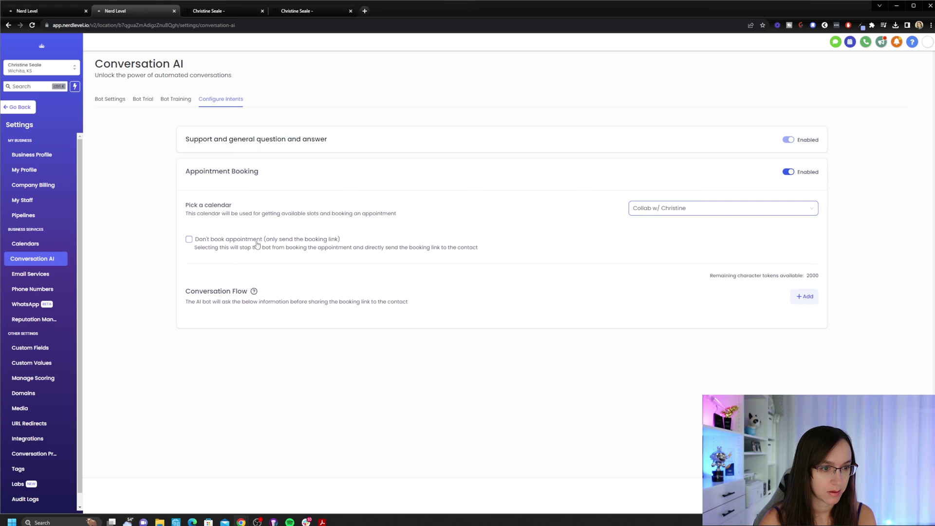
pyautogui.click(806, 297)
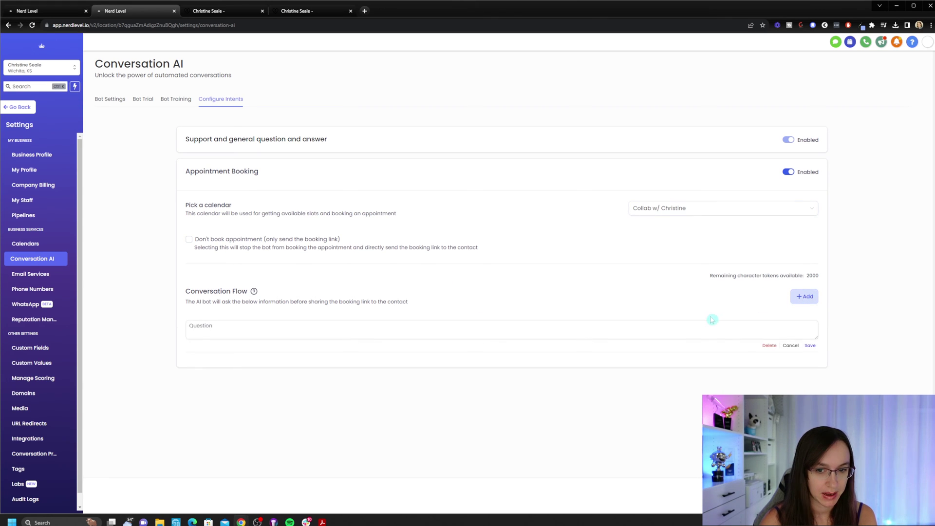
pyautogui.click(769, 345)
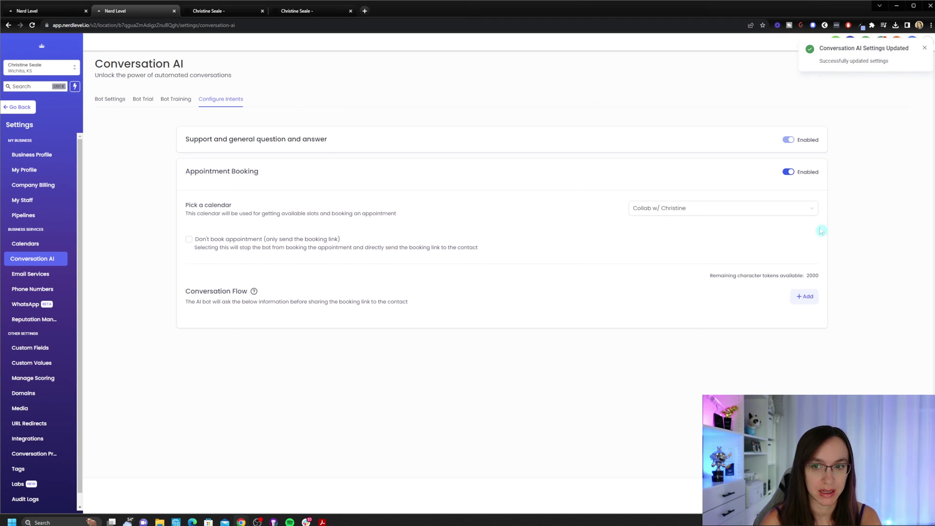
pyautogui.click(788, 172)
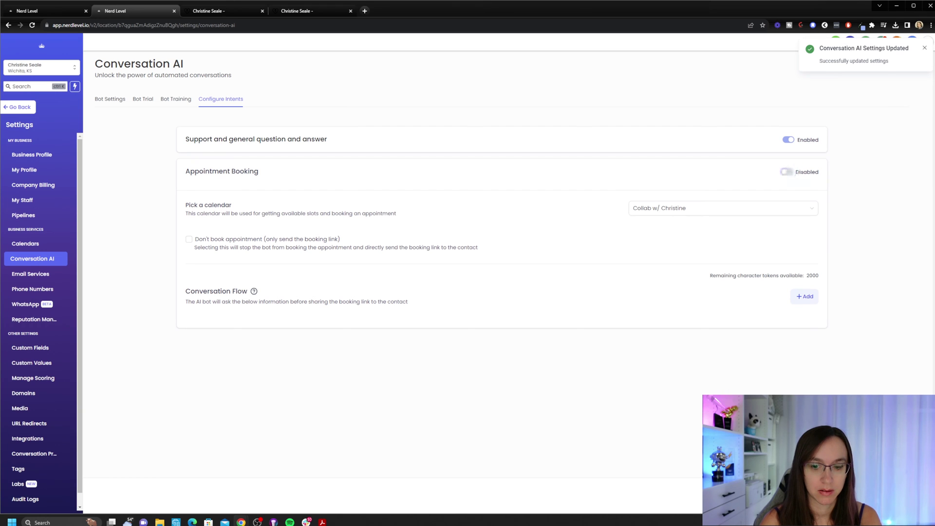
# Review the affiliate bonuses FAQ in Bot Training, then go to the Bot Trial chat.
pyautogui.click(166, 100)
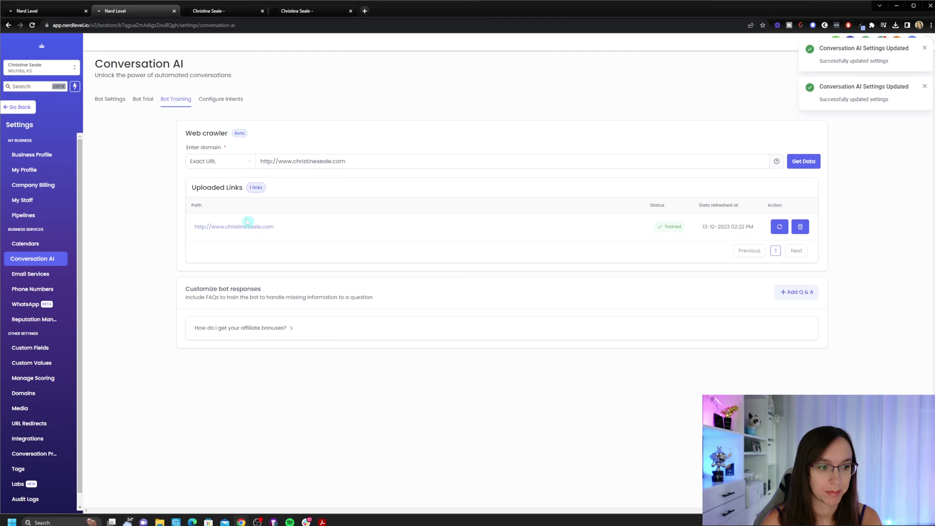
pyautogui.click(236, 332)
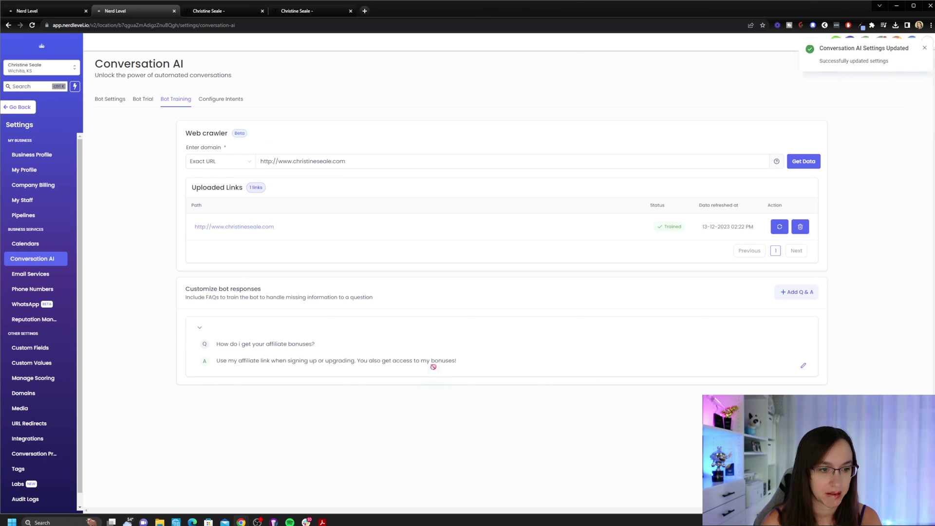
pyautogui.click(150, 99)
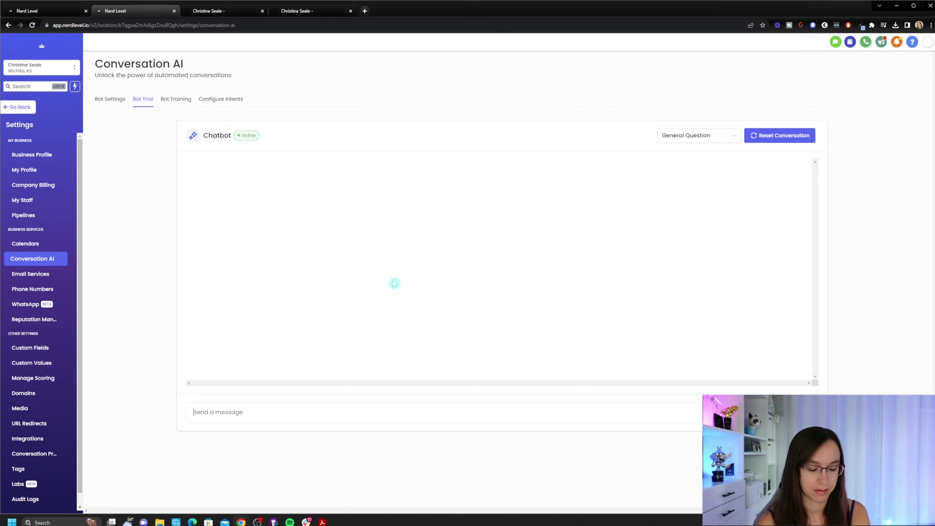
# Ask the trial bot 'where are my bonuses' and get its affiliate-link answer.
pyautogui.write('how do')
pyautogui.hotkey('ctrl', 'a')
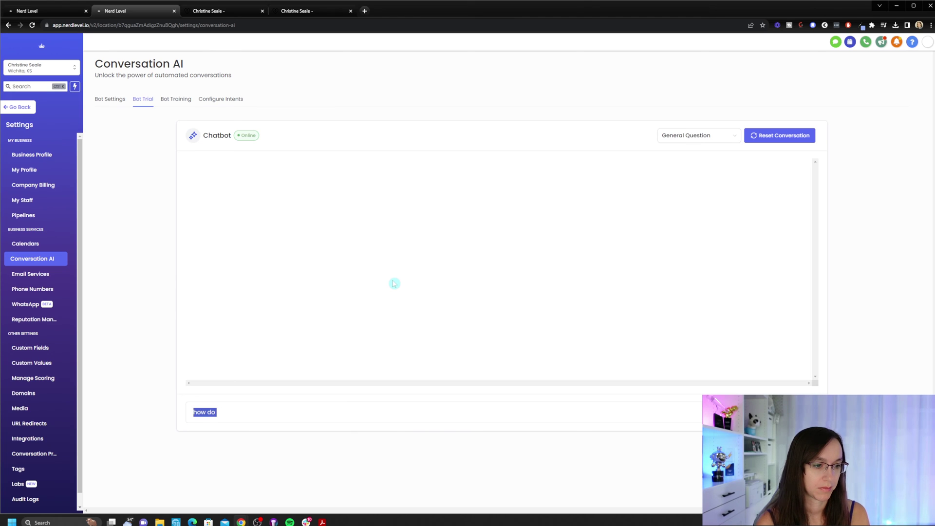
pyautogui.press('BackSpace')
pyautogui.write('where are my bonuses')
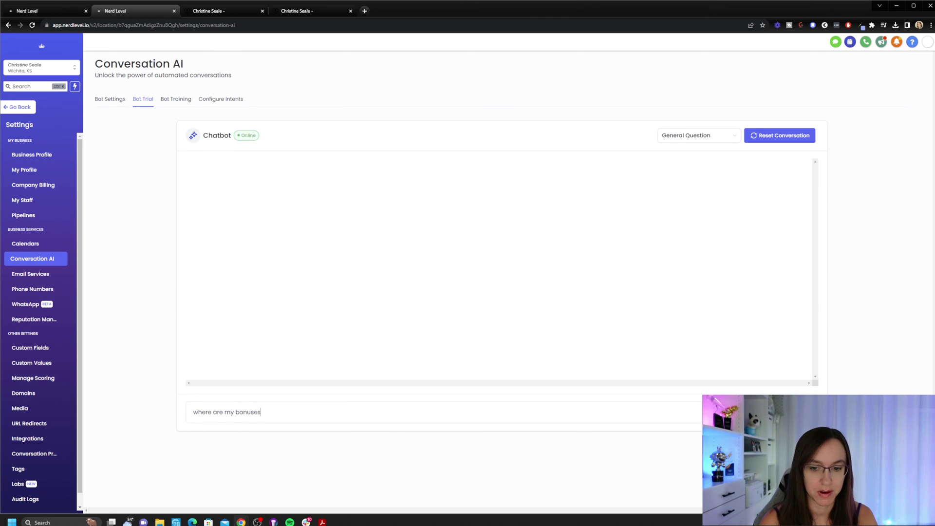
pyautogui.press('Return')
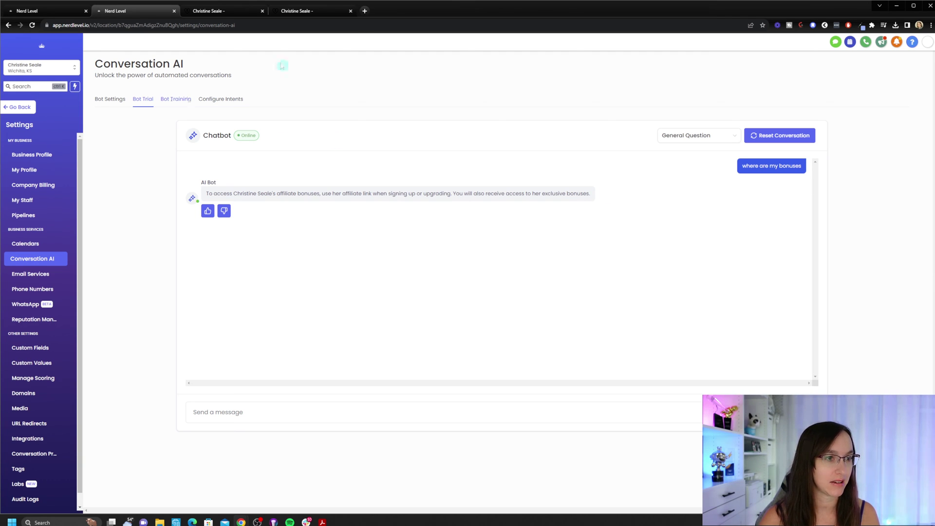
# Check the trained website in the other tab, then return to Bot Settings.
pyautogui.click(321, 11)
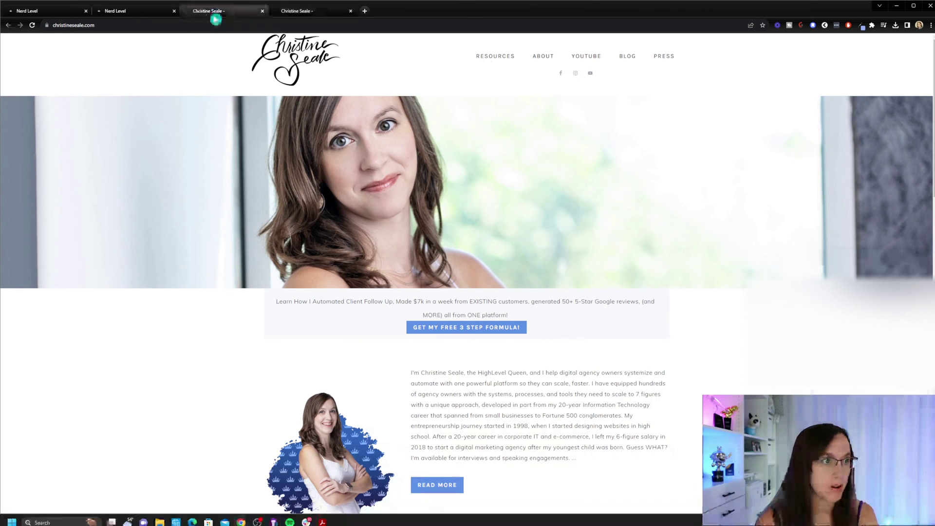
pyautogui.click(130, 11)
pyautogui.click(112, 101)
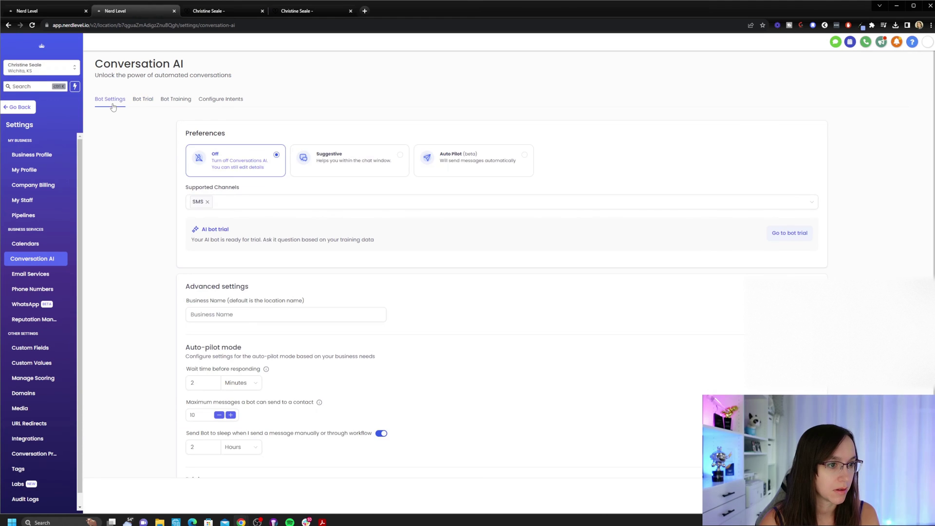
# Select Suggestive mode and add Facebook, Instagram, Chat Widget (SMS chat) and Live Chat channels.
pyautogui.click(263, 208)
pyautogui.click(314, 173)
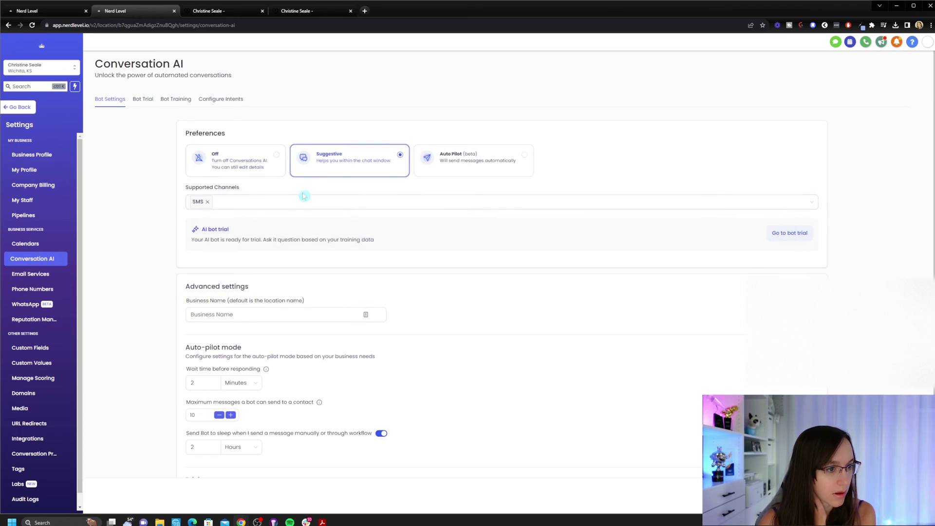
pyautogui.click(302, 201)
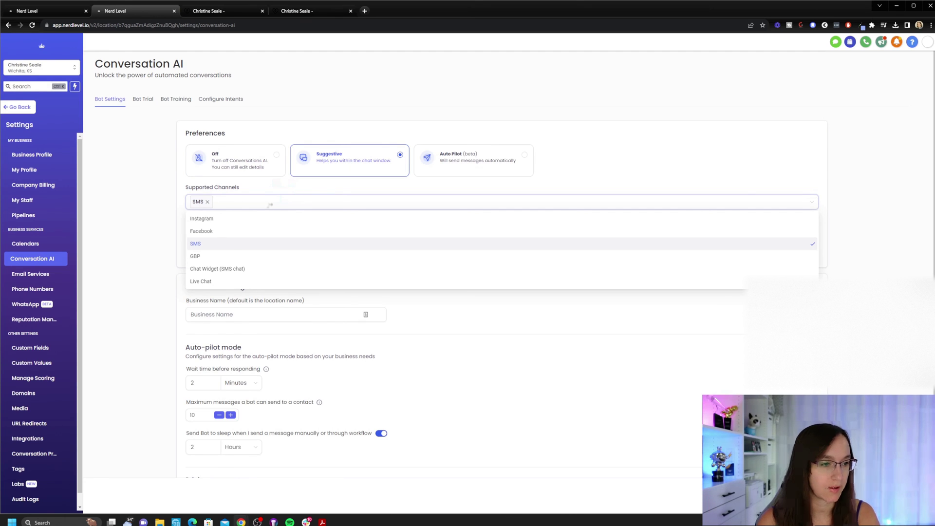
pyautogui.click(254, 232)
pyautogui.click(265, 220)
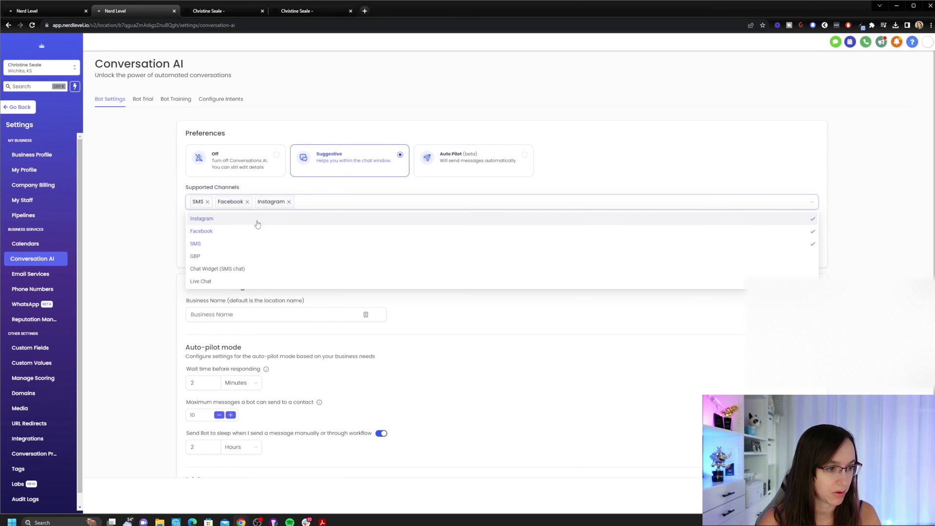
pyautogui.click(248, 269)
pyautogui.click(304, 283)
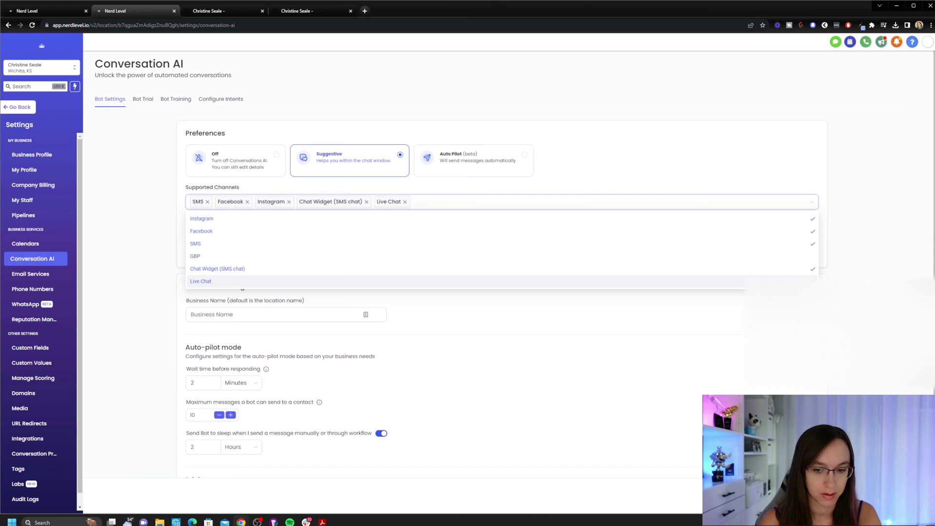
# Switch the bot to Auto Pilot mode and head to the conversations inbox.
pyautogui.press('Escape')
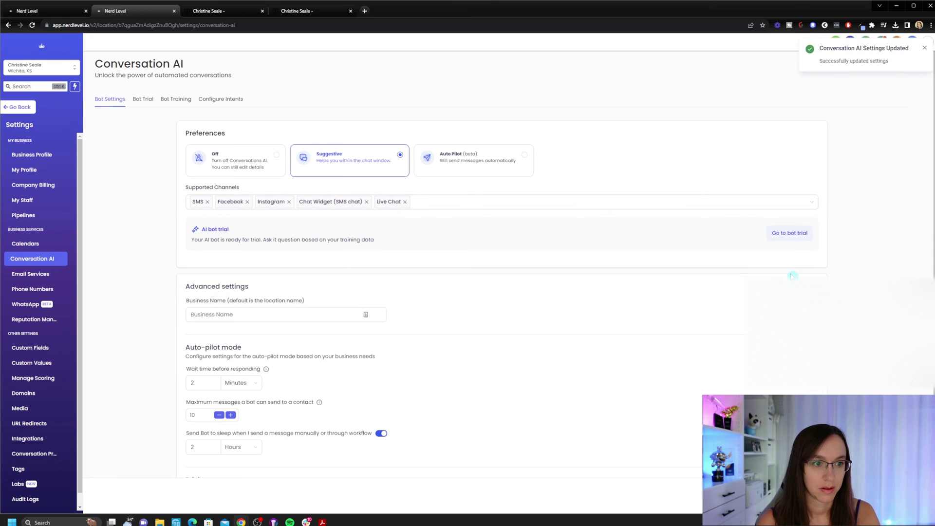
pyautogui.click(458, 158)
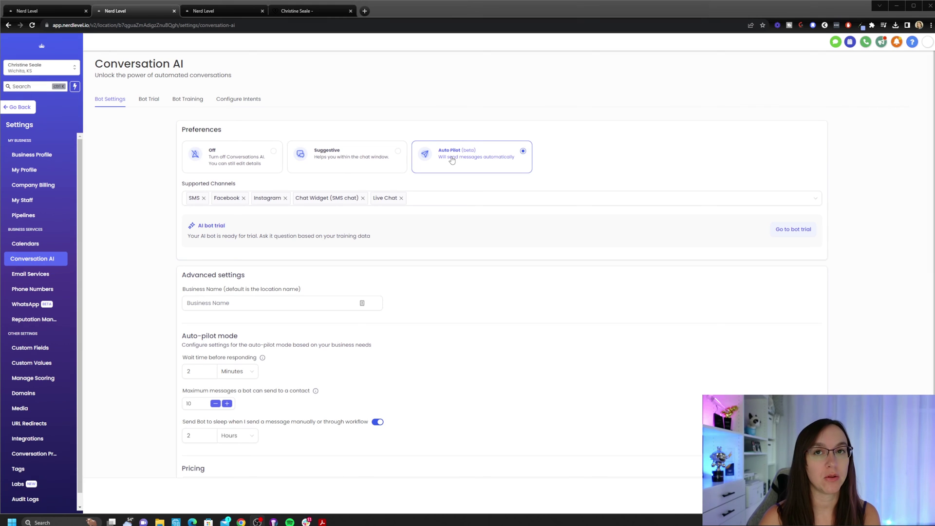
pyautogui.click(19, 106)
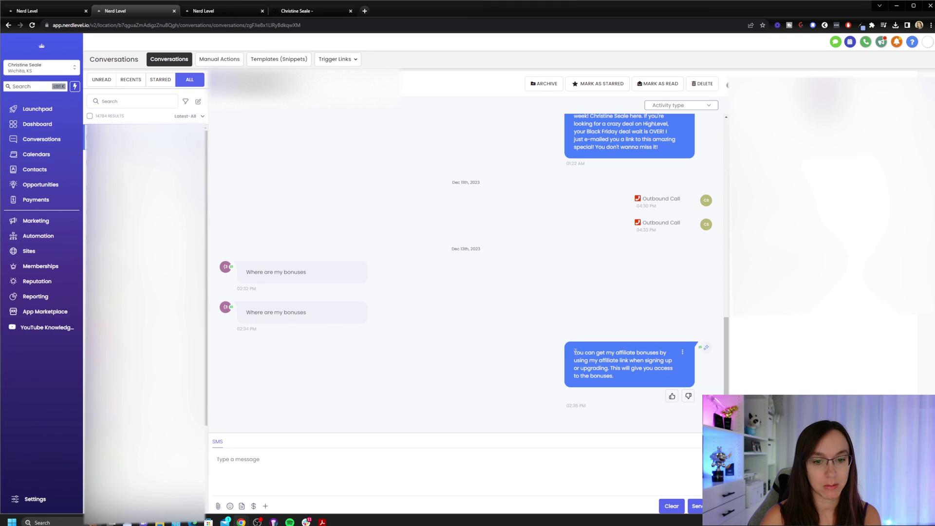
# Highlight the bot's automatic SMS and Facebook replies and its reply countdown.
pyautogui.moveTo(566, 350); pyautogui.dragTo(646, 378)
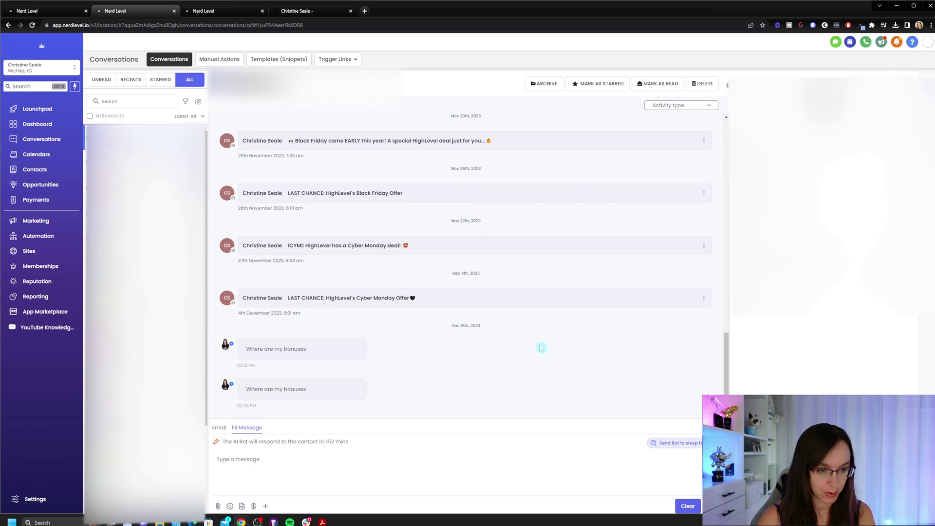
pyautogui.moveTo(319, 441); pyautogui.dragTo(377, 442)
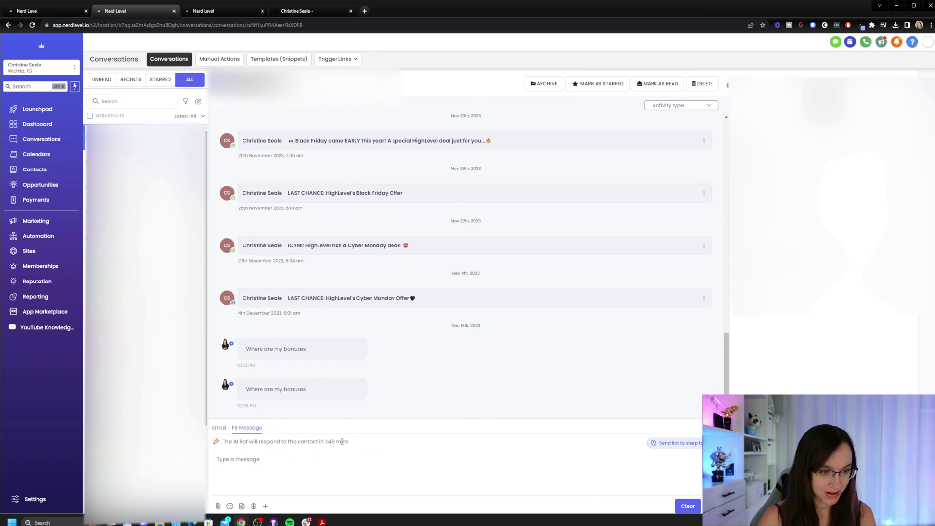
pyautogui.tripleClick(367, 445)
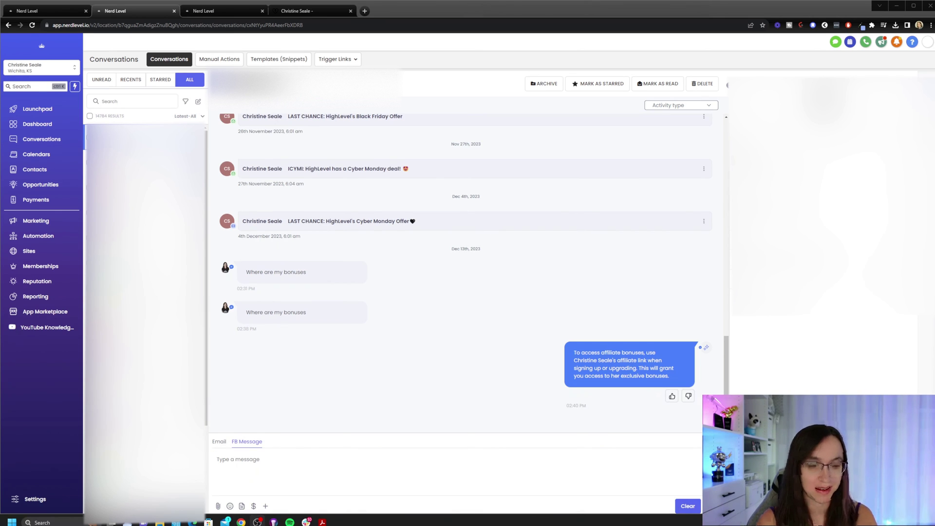
pyautogui.moveTo(573, 352); pyautogui.dragTo(679, 380)
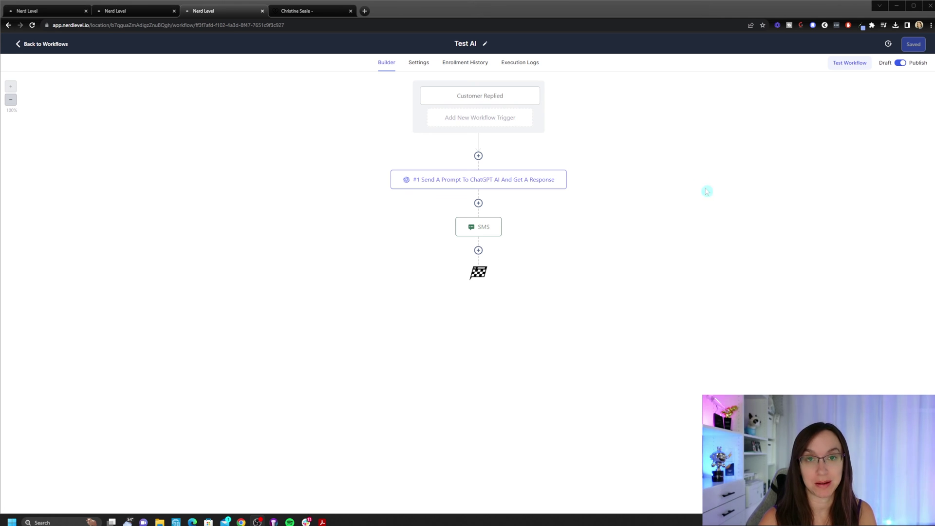
# Review the Customer Replied trigger and the existing ChatGPT step settings.
pyautogui.click(473, 98)
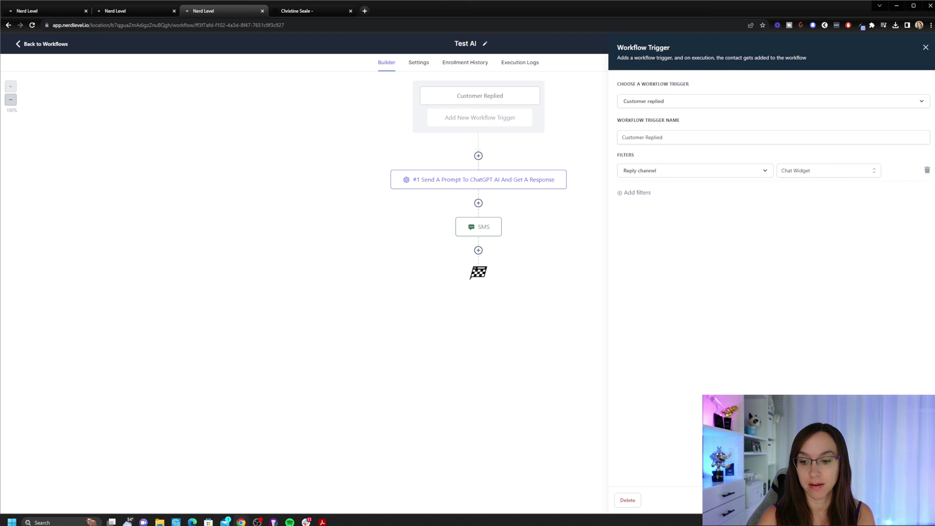
pyautogui.click(492, 202)
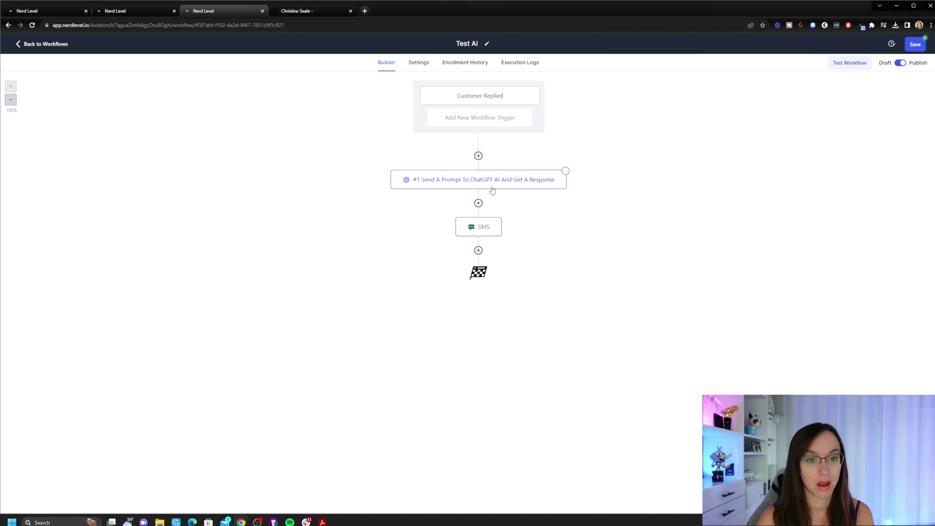
pyautogui.click(493, 190)
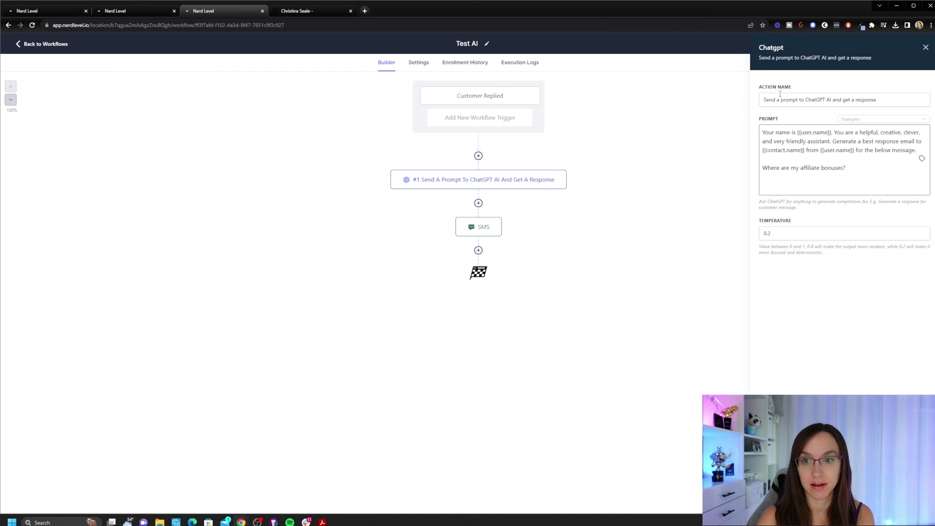
pyautogui.click(925, 47)
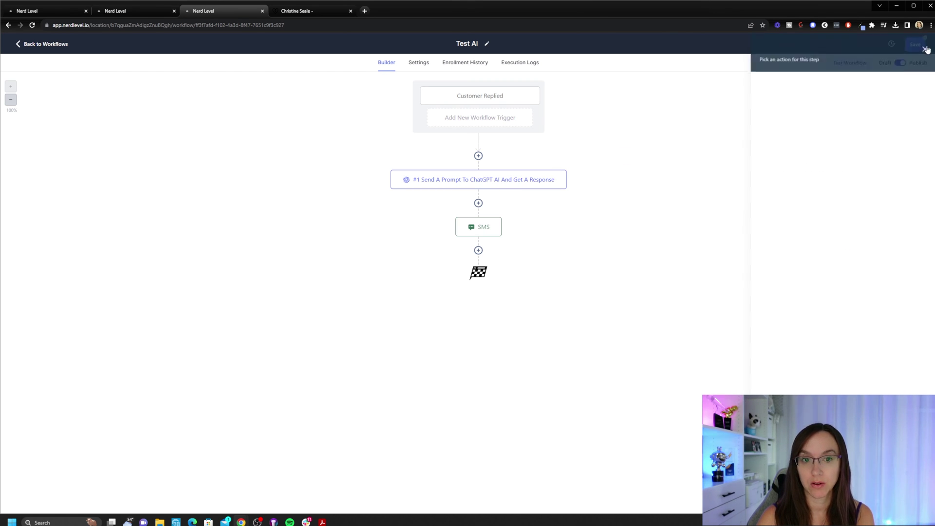
# Add a ChatGPT Generate response step, replacing {{message.body}} with 'Where are my affiliate bonuses?'.
pyautogui.click(479, 156)
pyautogui.write('chat')
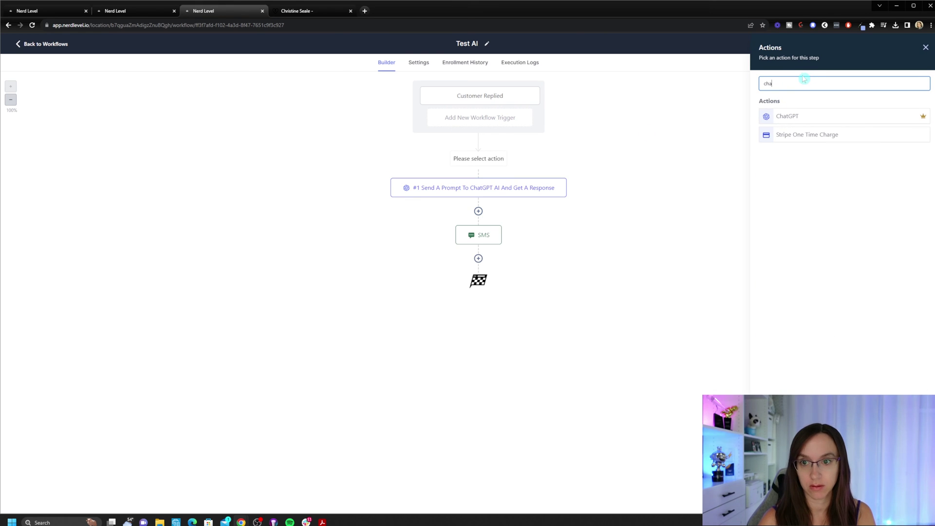
pyautogui.click(830, 115)
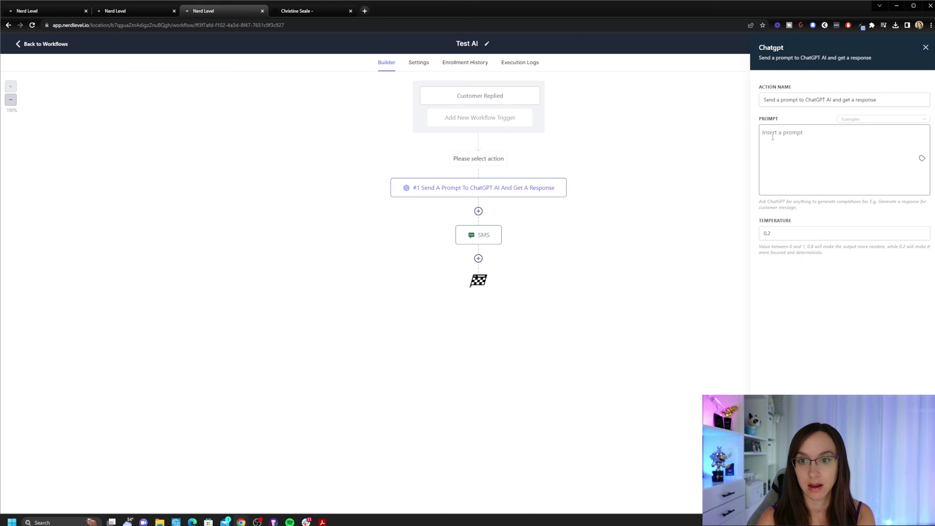
pyautogui.click(870, 121)
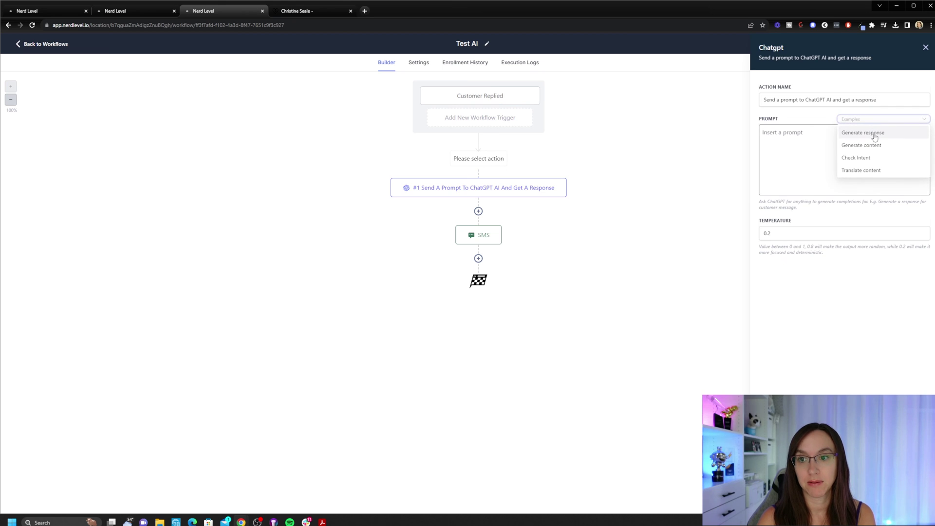
pyautogui.click(864, 133)
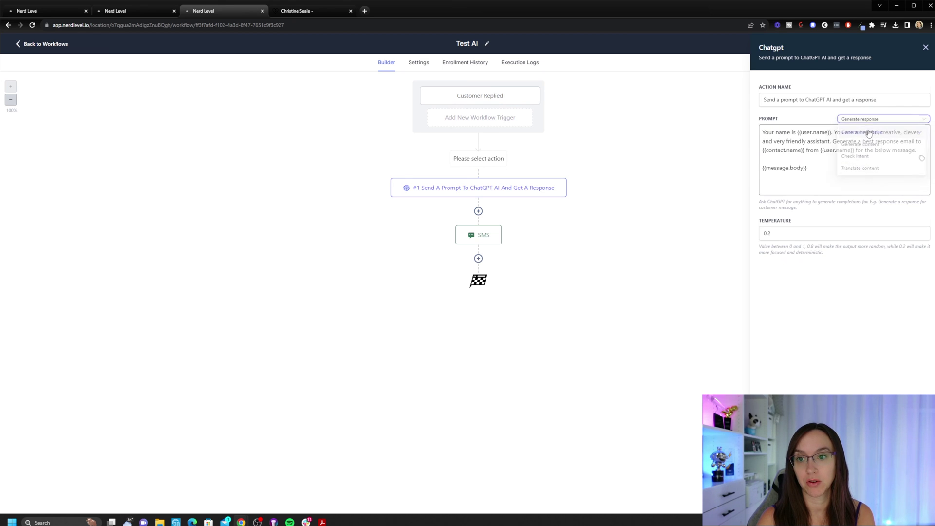
pyautogui.click(815, 165)
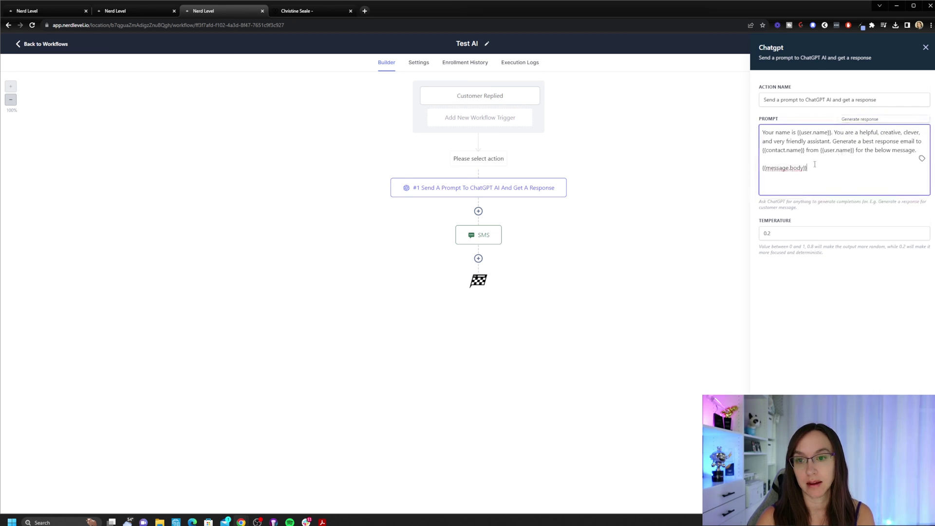
pyautogui.moveTo(827, 166); pyautogui.dragTo(751, 170)
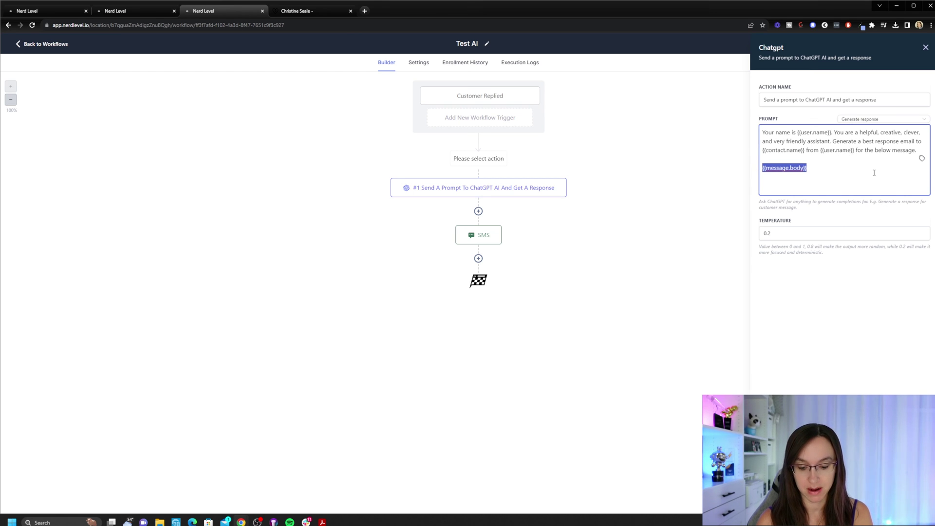
pyautogui.write('Where are')
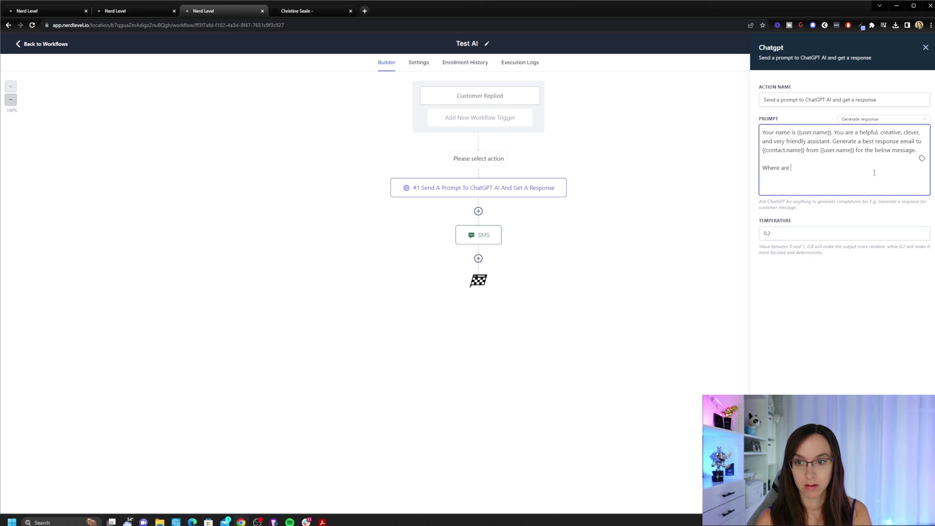
pyautogui.write(' my affiliate bonuses?')
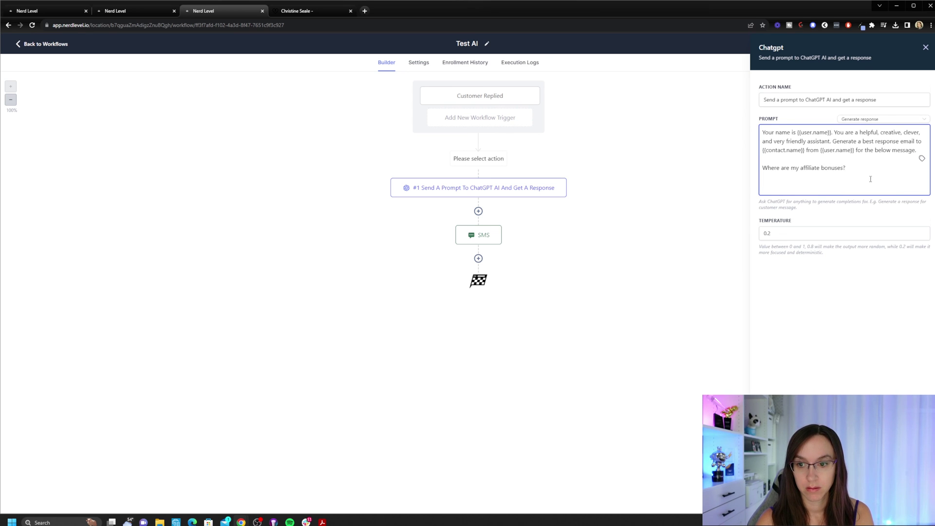
pyautogui.click(905, 509)
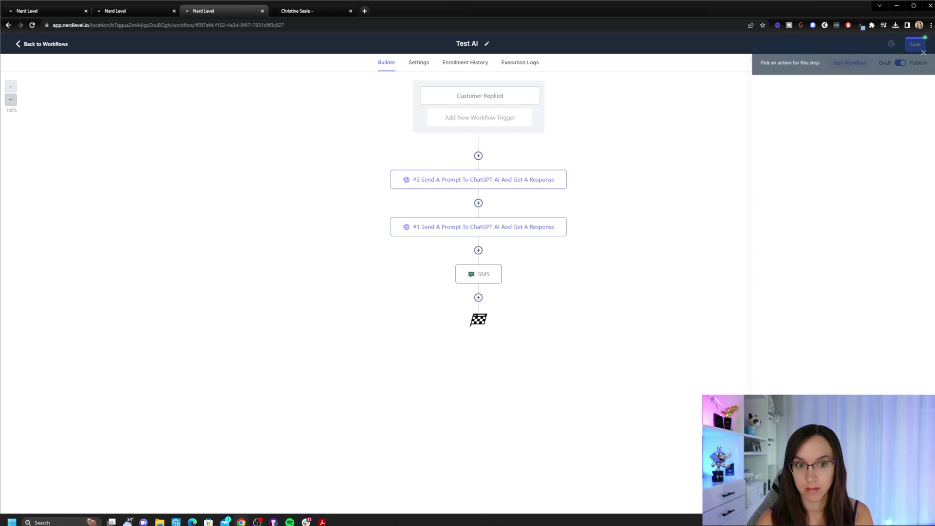
# Delete the #2 ChatGPT step from the Test AI workflow.
pyautogui.click(565, 171)
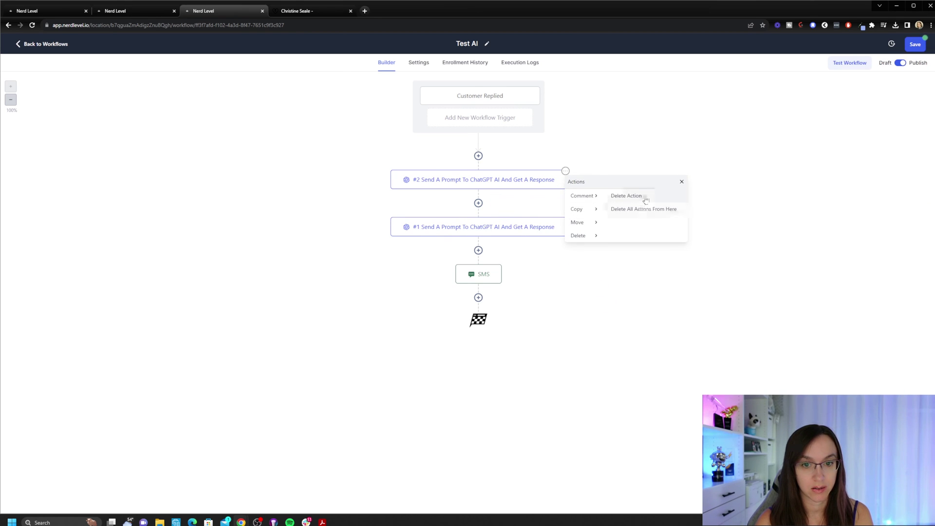
pyautogui.click(635, 196)
pyautogui.click(551, 294)
pyautogui.click(477, 233)
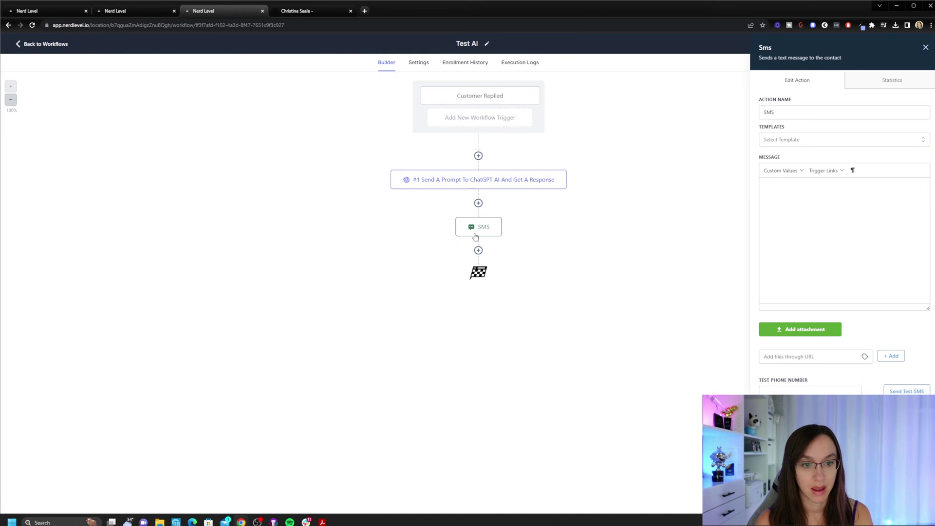
# Add a Send SMS step after ChatGPT whose message is {{chatgpt.1.response}}.
pyautogui.click(479, 203)
pyautogui.write('sm')
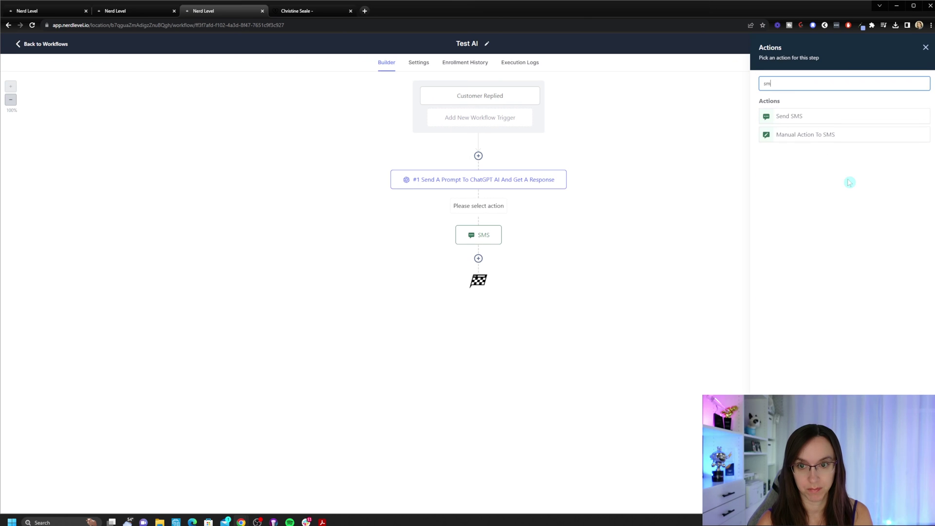
pyautogui.click(836, 115)
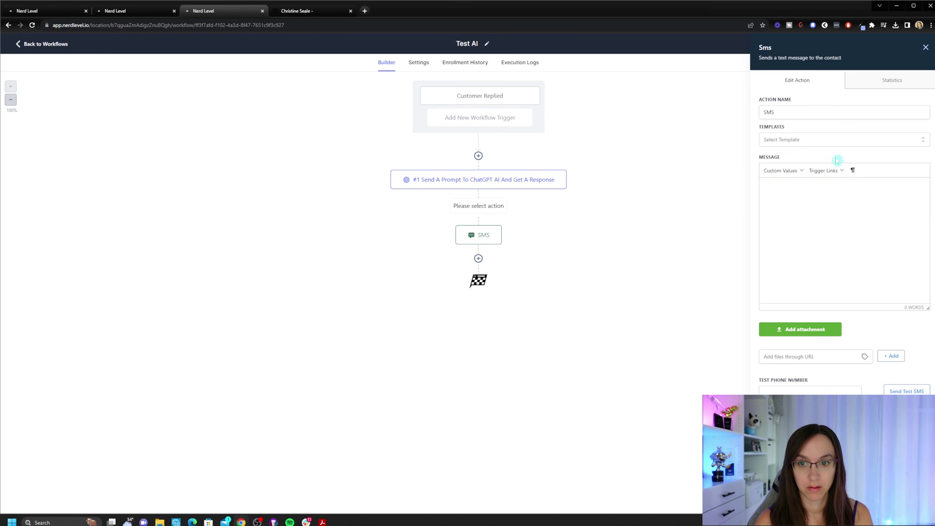
pyautogui.click(781, 170)
pyautogui.moveTo(781, 281)
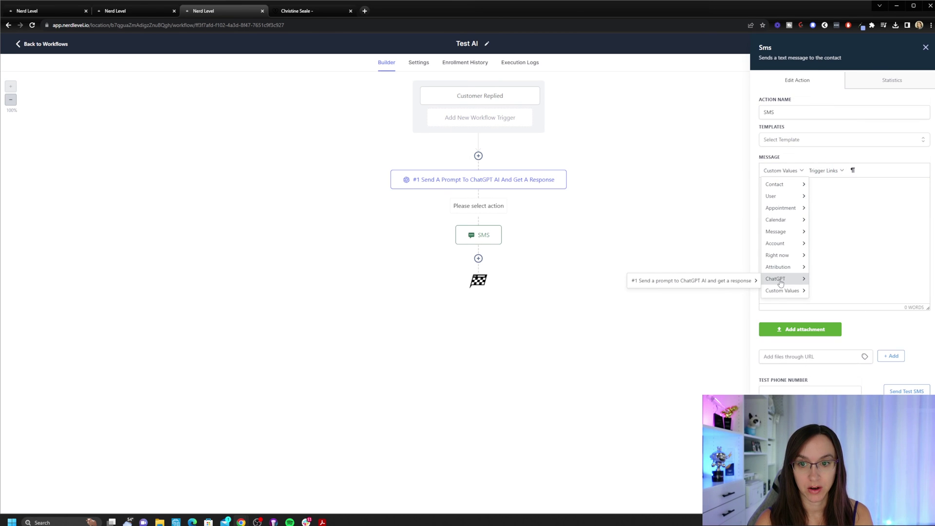
pyautogui.click(754, 281)
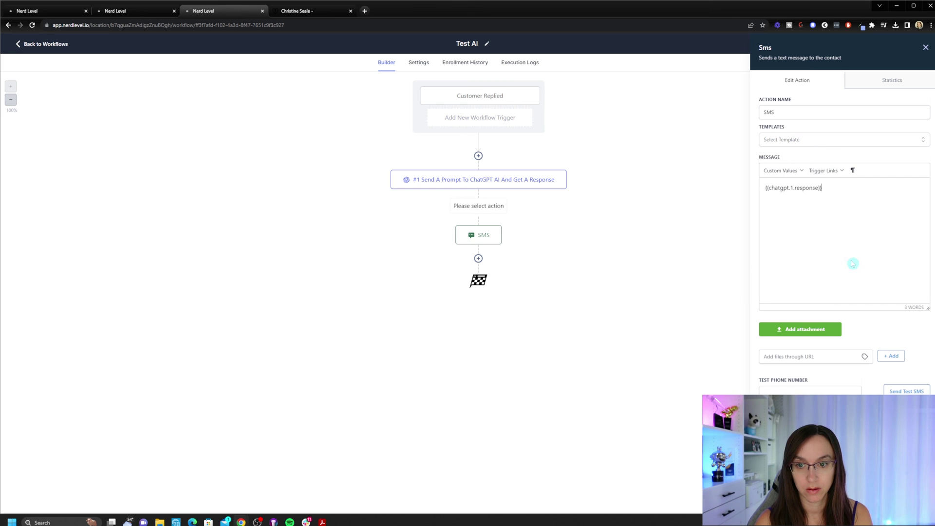
pyautogui.click(834, 196)
pyautogui.click(906, 507)
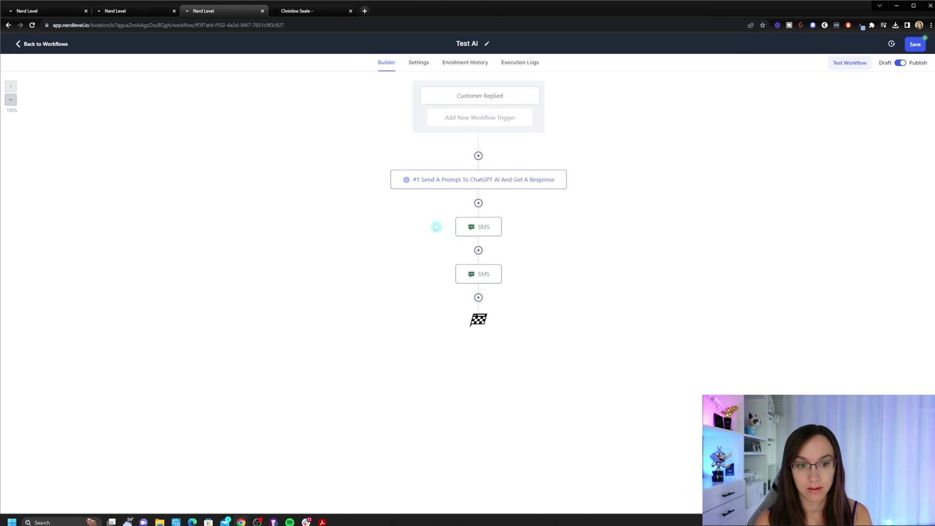
# Delete the duplicate second SMS step and review the ChatGPT step's prompt.
pyautogui.click(501, 266)
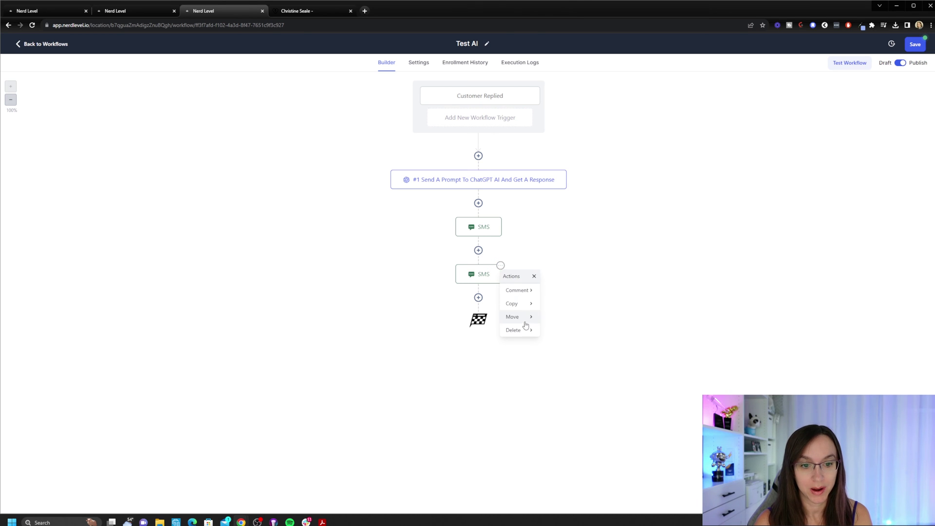
pyautogui.moveTo(521, 335)
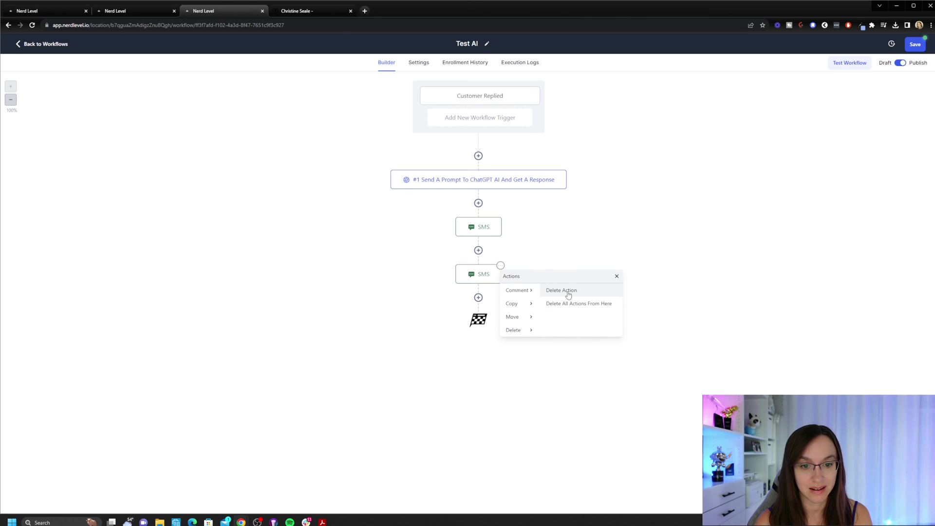
pyautogui.click(565, 291)
pyautogui.click(552, 295)
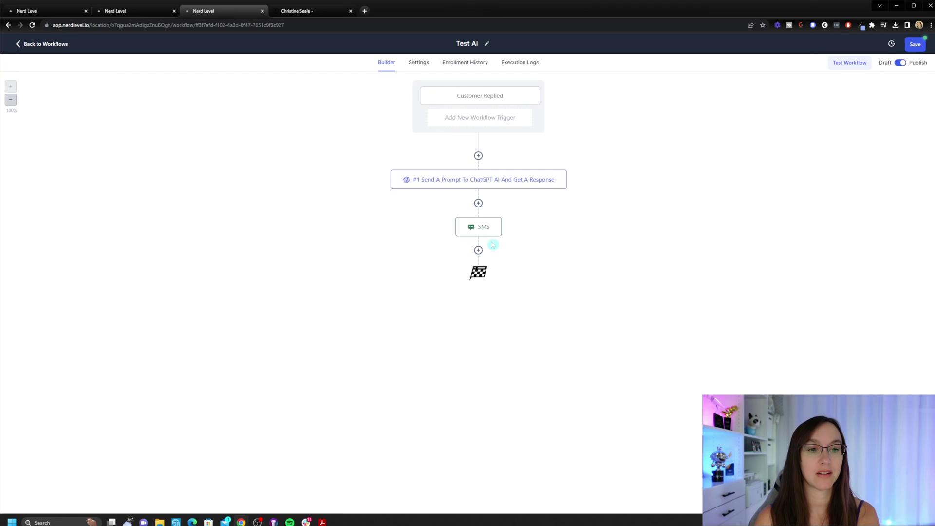
pyautogui.click(523, 179)
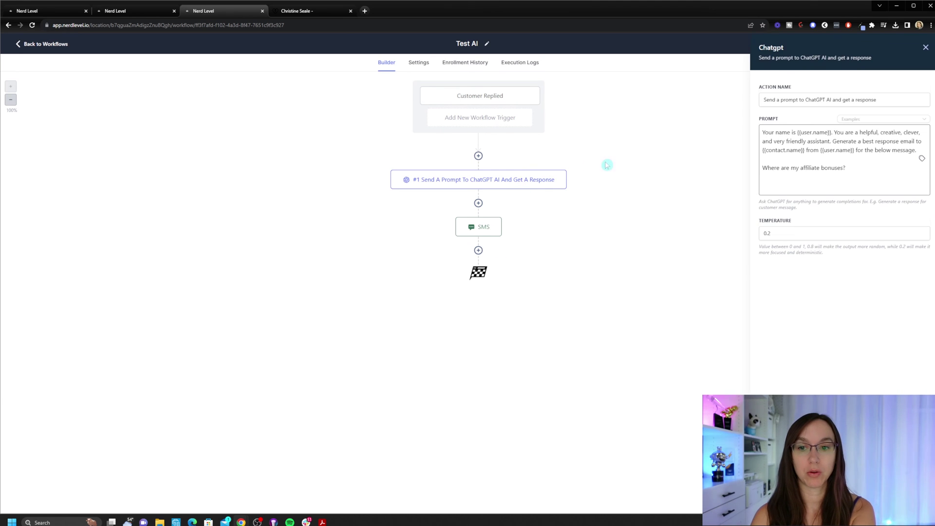
# Review the SMS step's message in the Test AI workflow.
pyautogui.click(486, 233)
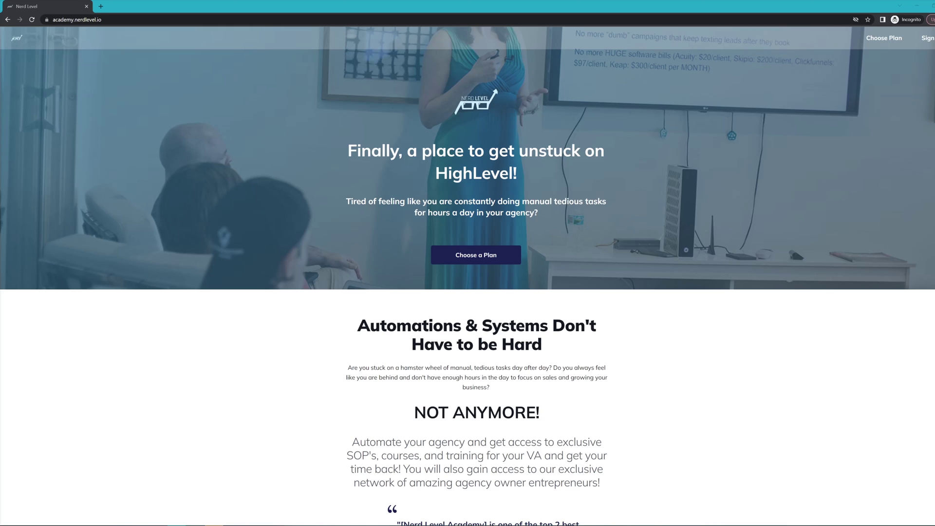
# Move from the landing page to the Nerd Level Academy Courses page and browse courses like SOP Library and GHL Mastery 3.0.
pyautogui.scroll(-9, 814, 276)
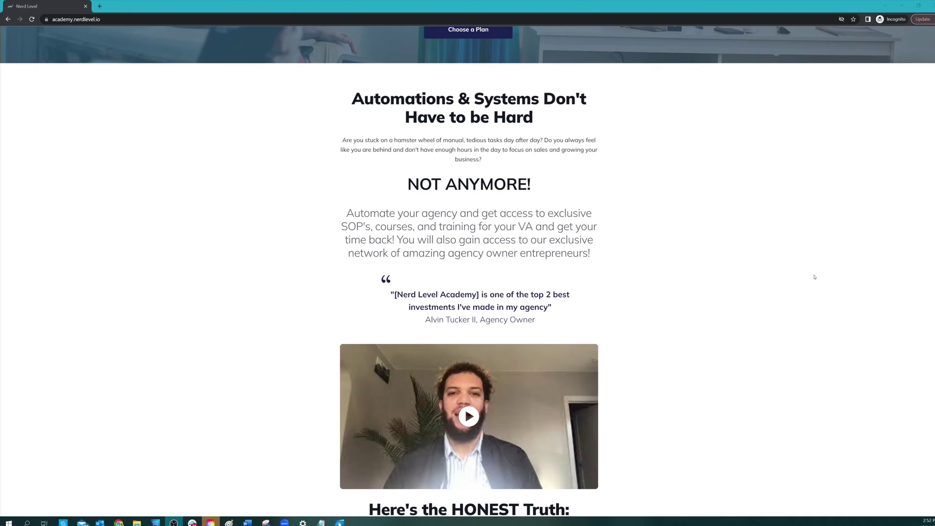
pyautogui.scroll(-10, 815, 277)
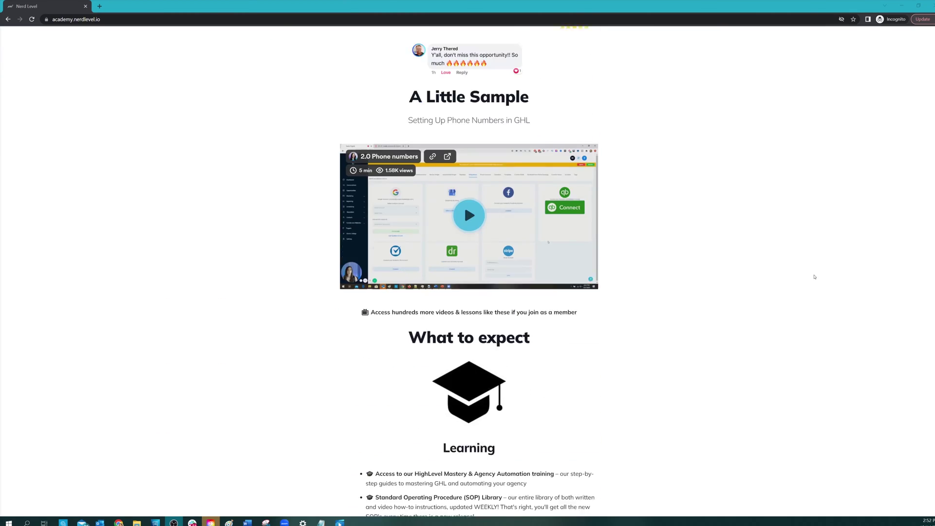
pyautogui.scroll(-7, 815, 277)
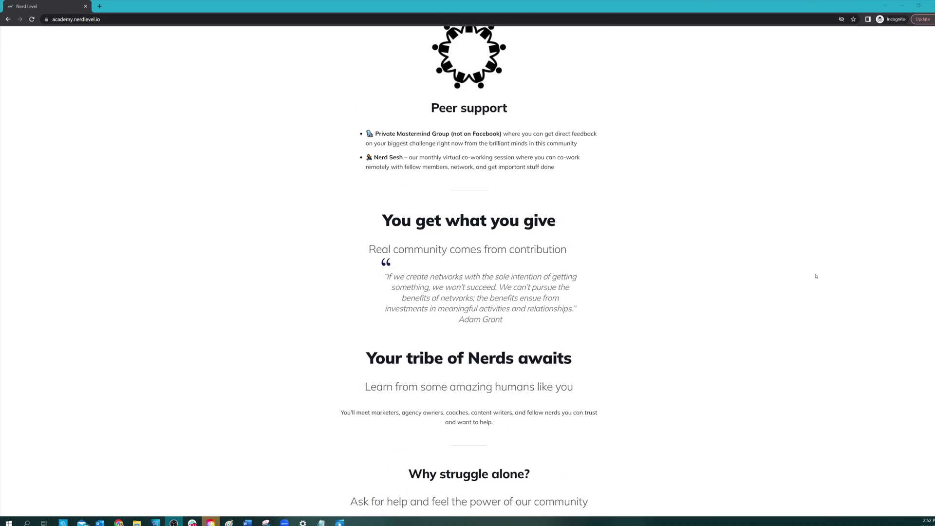
pyautogui.hotkey('alt', 'Tab')
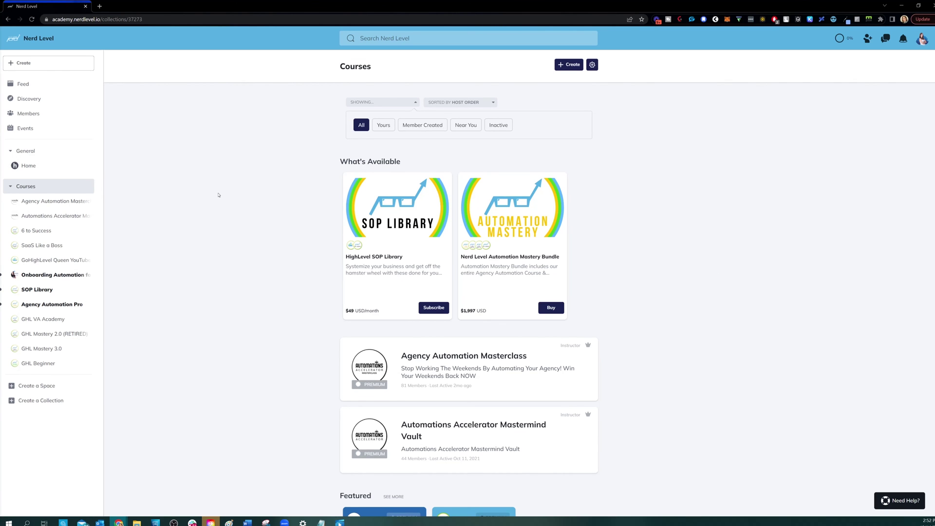
pyautogui.scroll(-14, 218, 194)
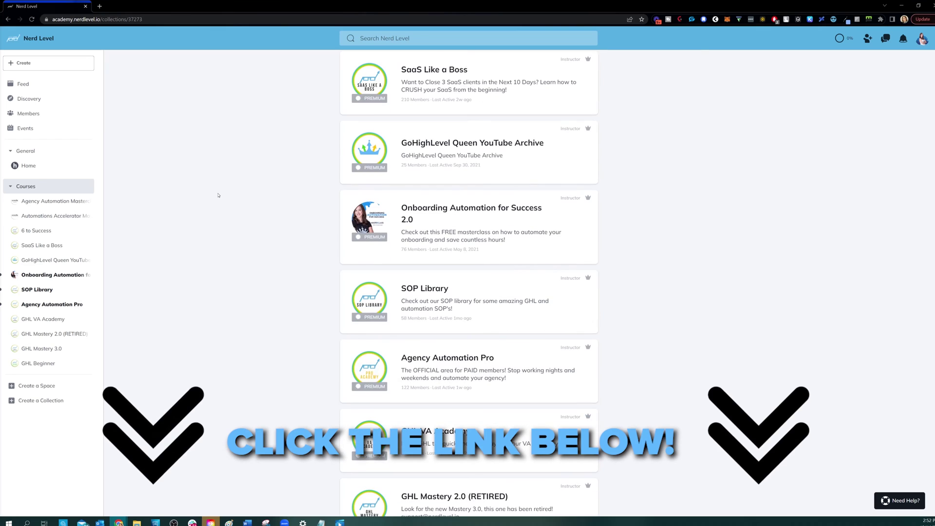
pyautogui.scroll(-2, 848, 312)
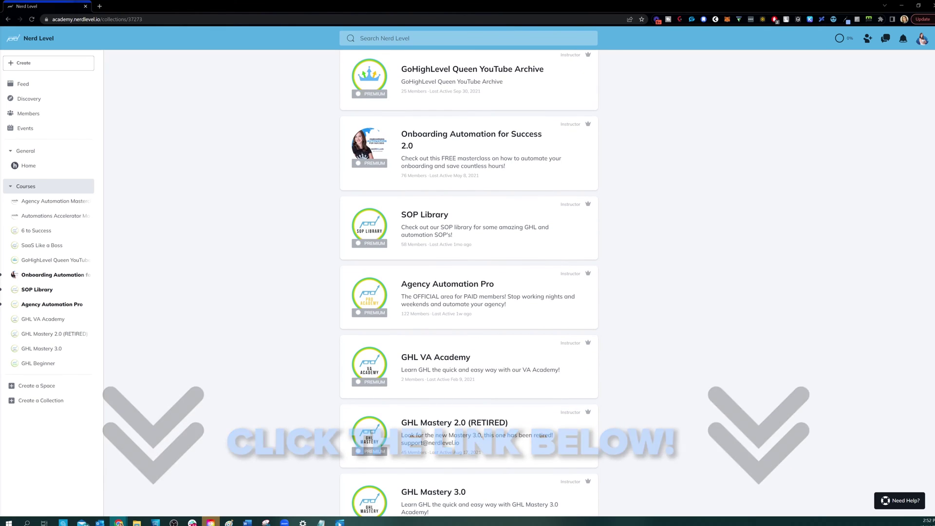